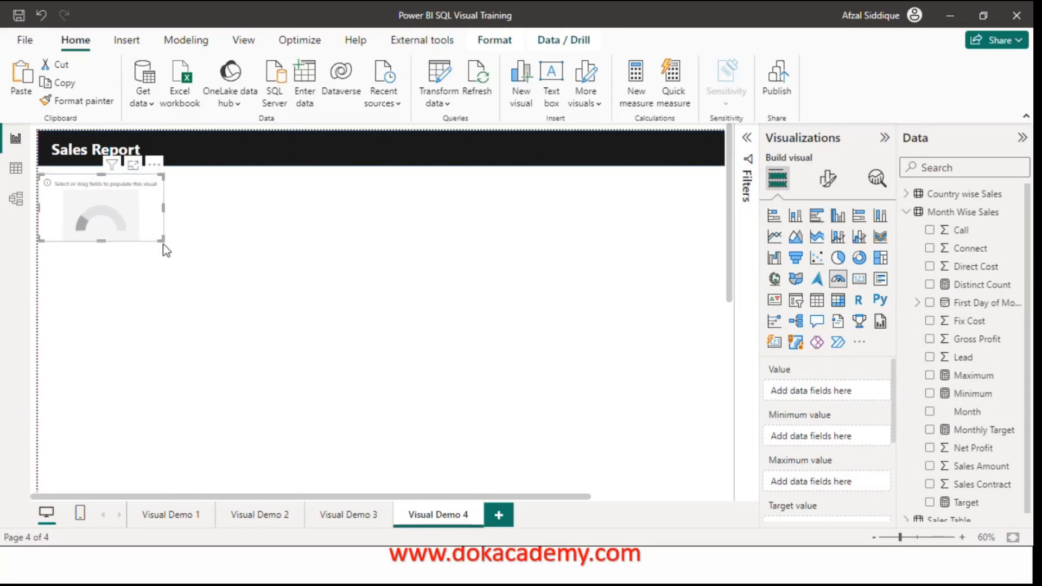
# Step: Enlarge the empty gauge visual and add Net Profit from Month Wise Sales as its value
pyautogui.moveTo(161, 239); pyautogui.dragTo(245, 308)
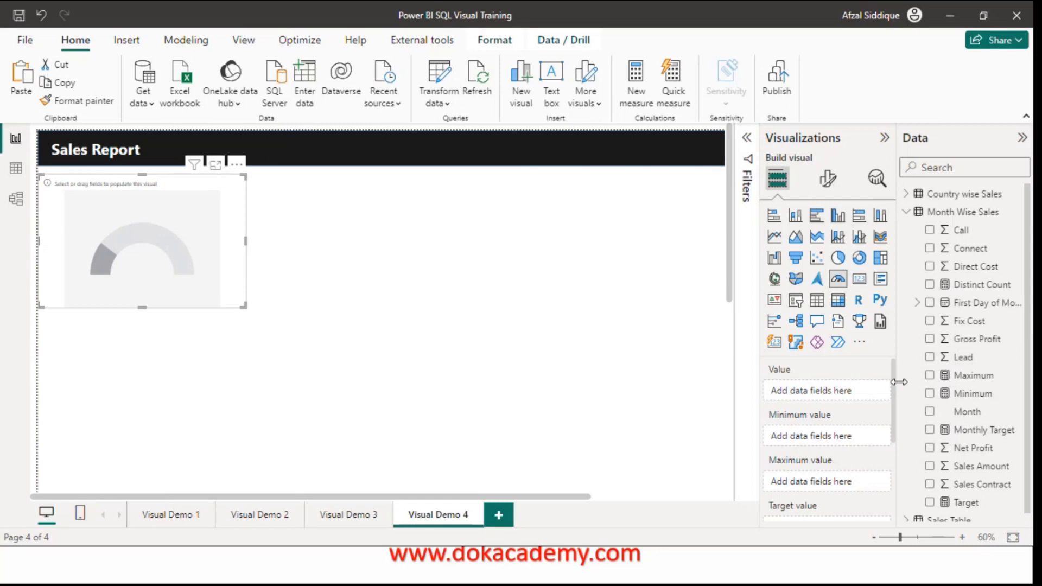
pyautogui.click(930, 448)
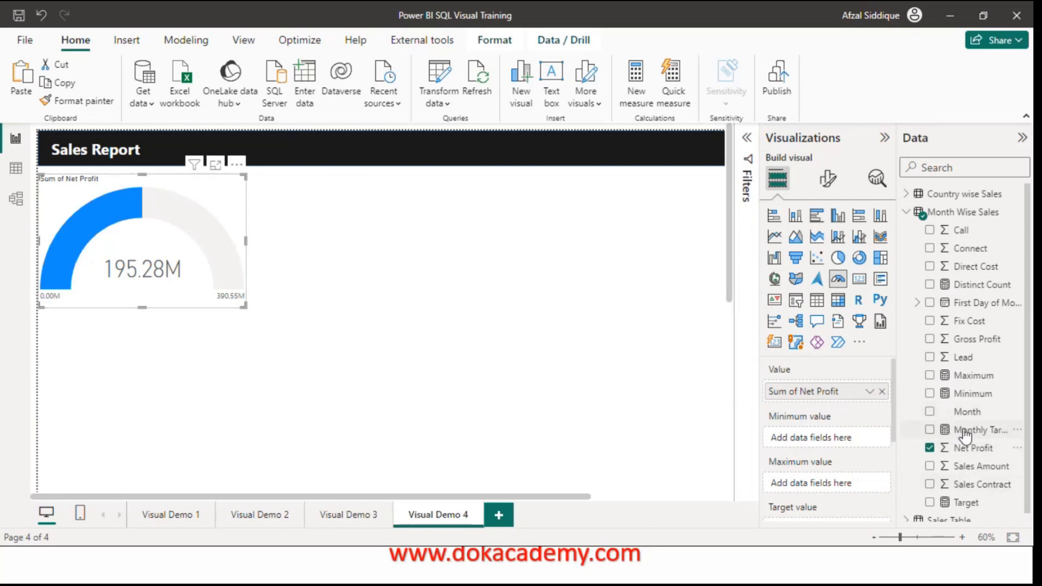
# Step: Assign the Target measure as the gauge's target value, leaving Monthly Target out of the maximum value
pyautogui.moveTo(964, 435); pyautogui.dragTo(822, 490)
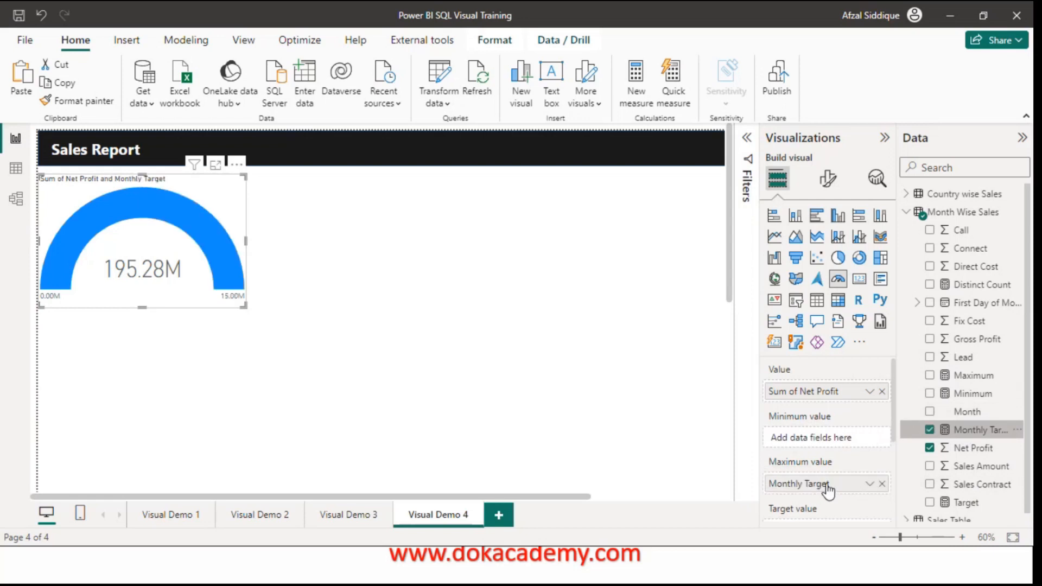
pyautogui.click(880, 484)
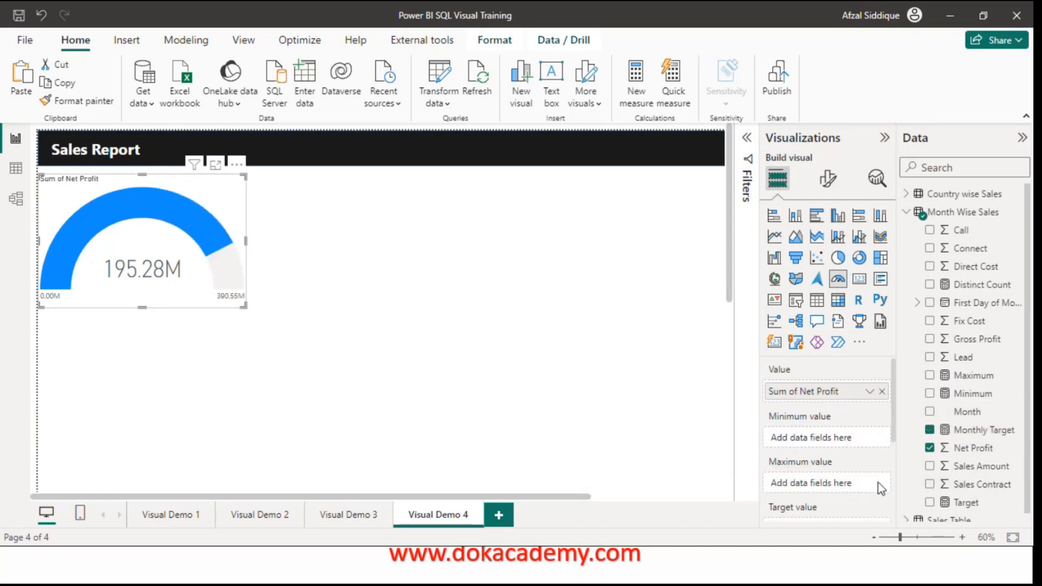
pyautogui.moveTo(894, 414); pyautogui.dragTo(895, 449)
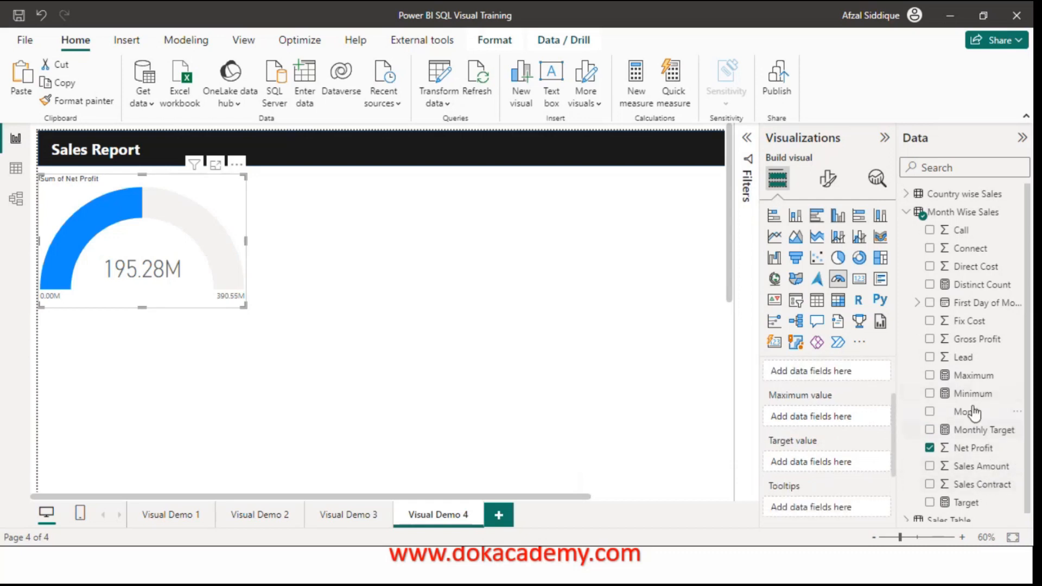
pyautogui.moveTo(1026, 383); pyautogui.dragTo(1027, 418)
pyautogui.moveTo(956, 495)
pyautogui.mouseDown()
pyautogui.moveTo(845, 458)
pyautogui.moveTo(835, 465)
pyautogui.mouseUp()
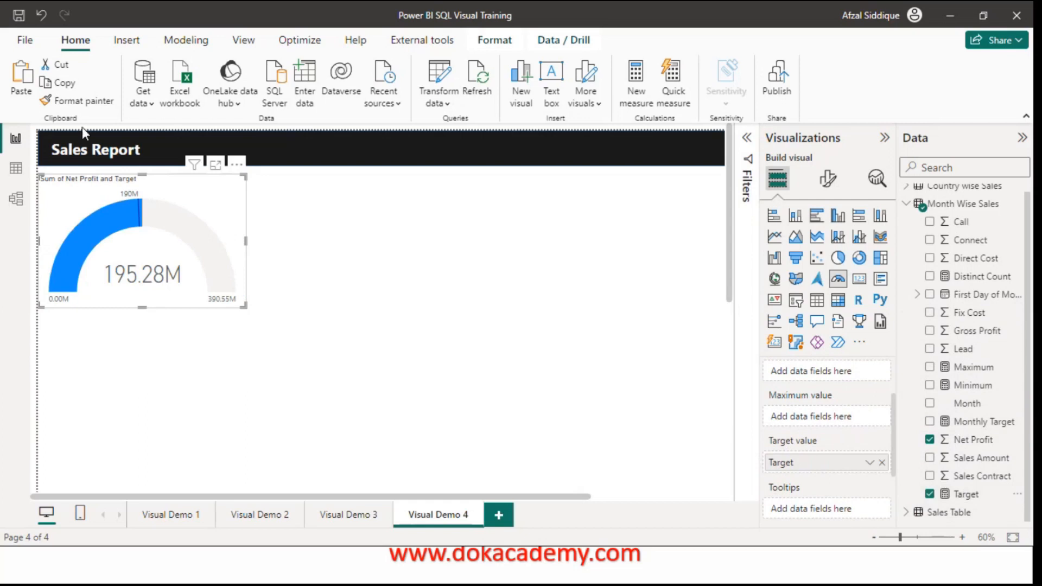
# Step: Assign the Minimum measure as the gauge's minimum value and the Maximum measure as its maximum value
pyautogui.moveTo(140, 220)
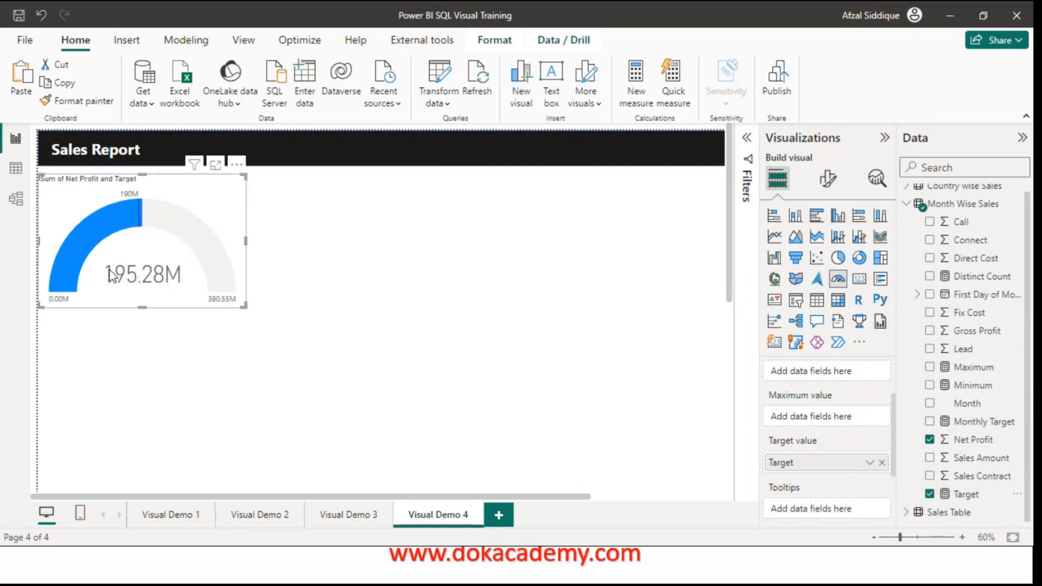
pyautogui.moveTo(227, 300)
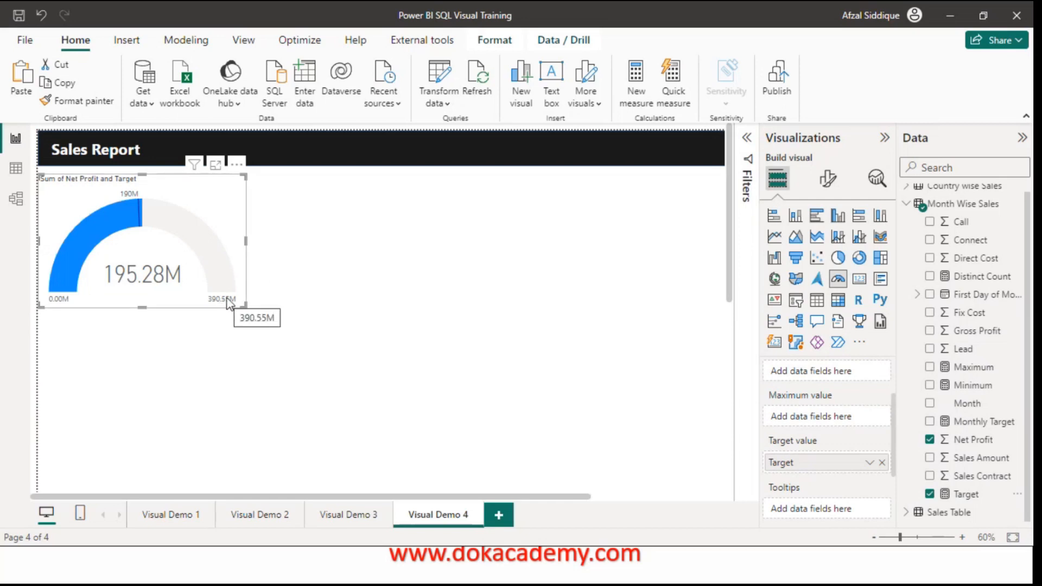
pyautogui.moveTo(947, 367); pyautogui.dragTo(811, 437)
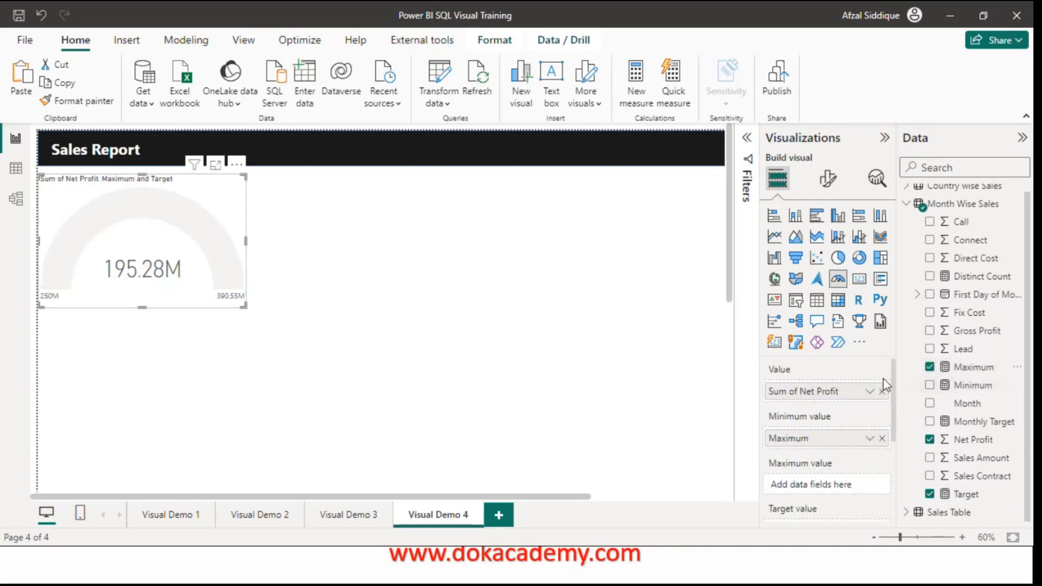
pyautogui.click(882, 438)
pyautogui.moveTo(972, 385); pyautogui.dragTo(822, 436)
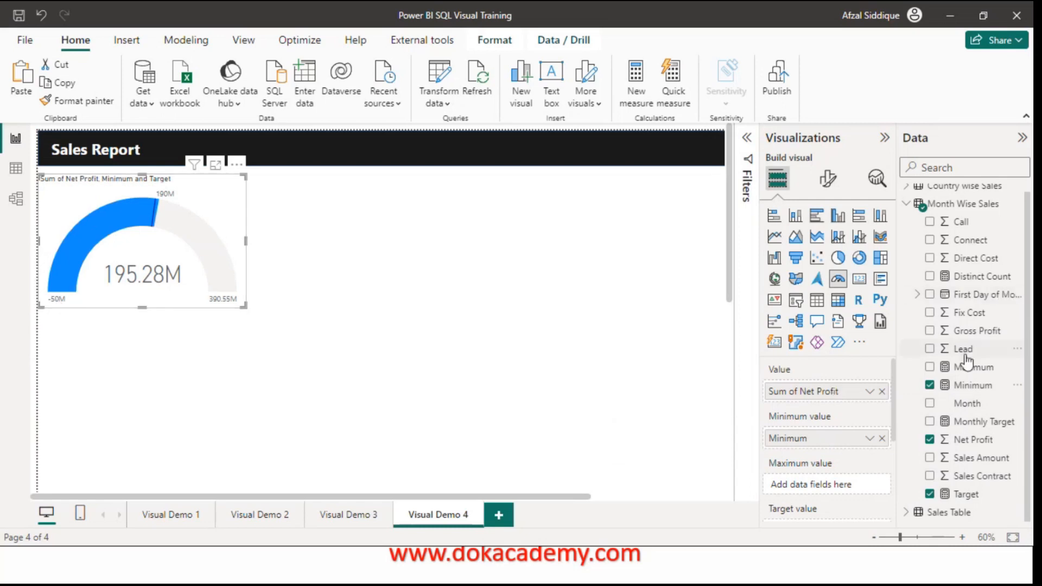
pyautogui.moveTo(964, 367); pyautogui.dragTo(820, 480)
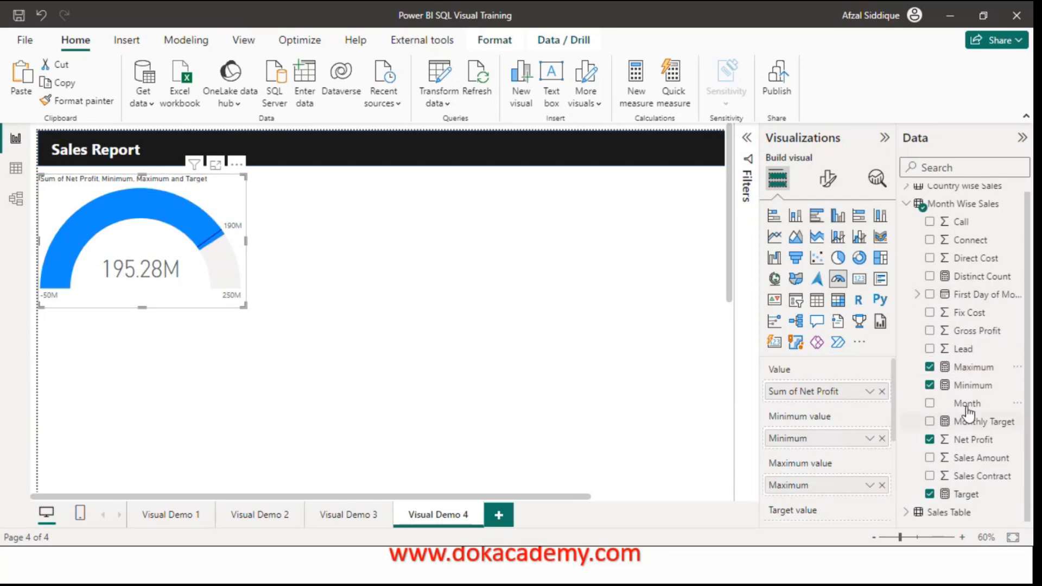
pyautogui.scroll(-5, 887, 402)
pyautogui.scroll(5, 893, 375)
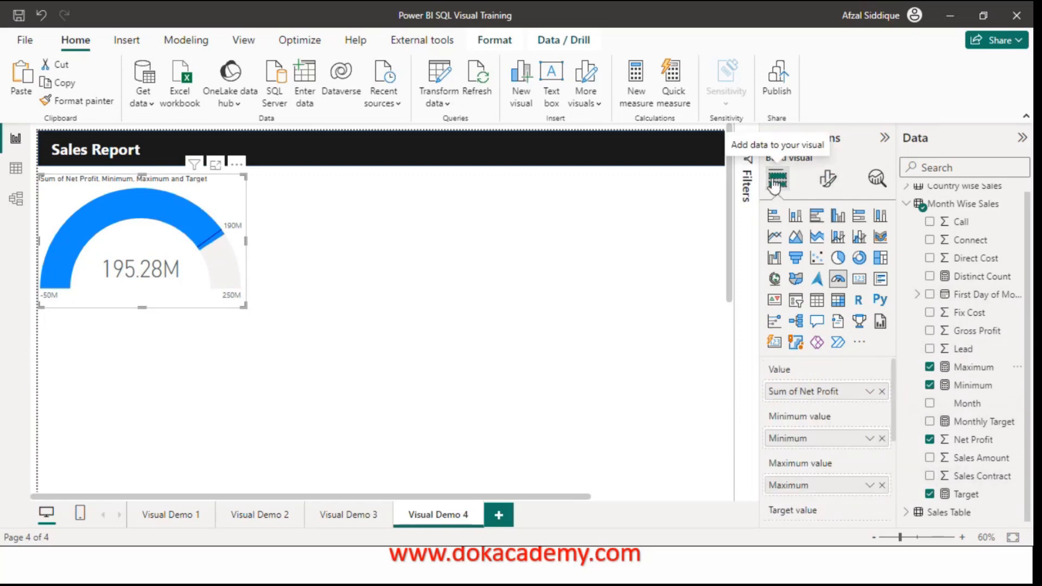
# Step: Replace the gauge's title text with "Profit - Targe vs Ach"
pyautogui.click(828, 181)
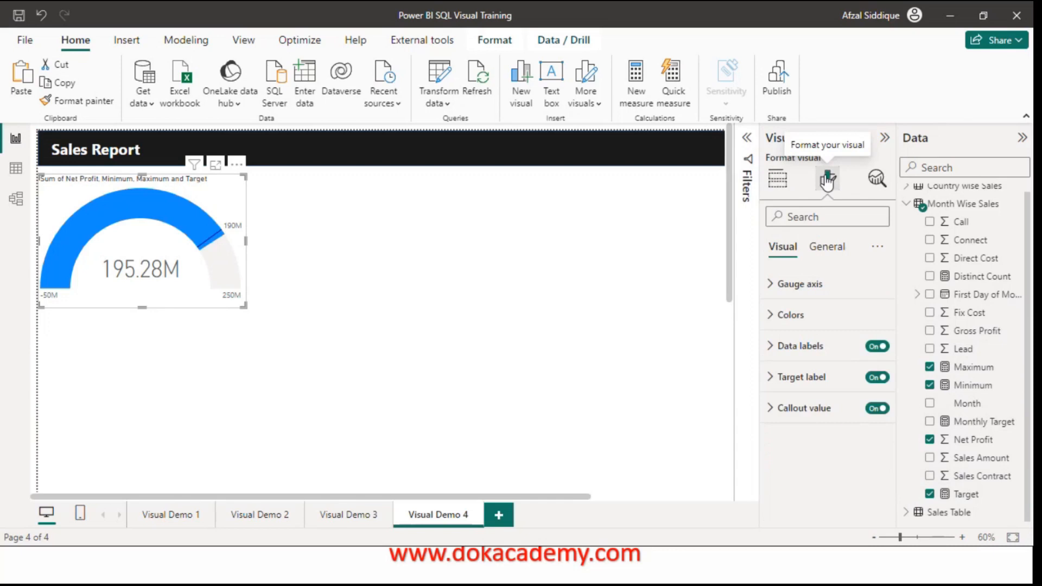
pyautogui.click(826, 246)
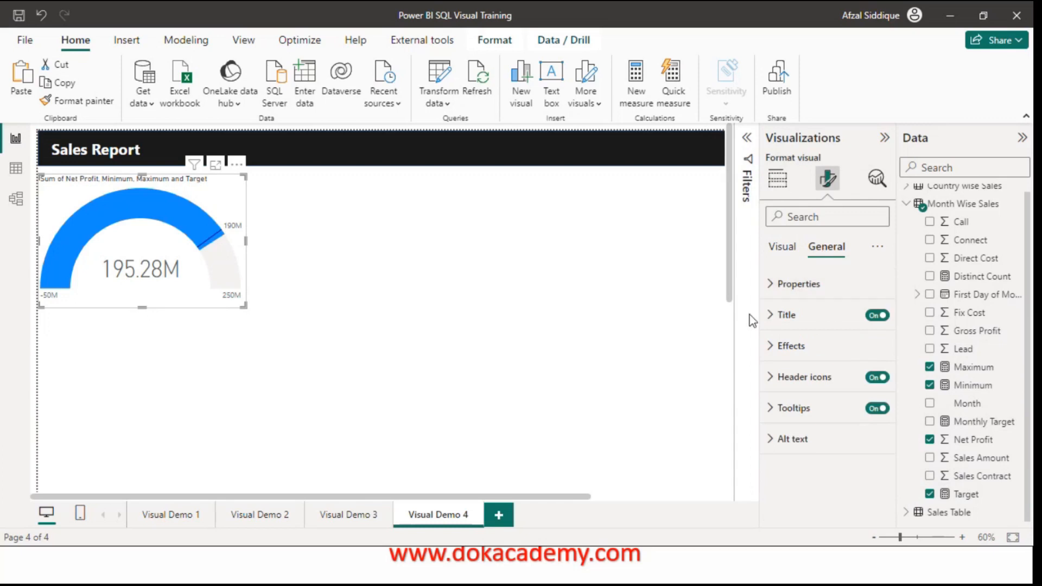
pyautogui.click(767, 321)
pyautogui.click(835, 390)
pyautogui.hotkey('ctrl', 'a')
pyautogui.press('BackSpace')
pyautogui.write('Profit')
pyautogui.write(' VS')
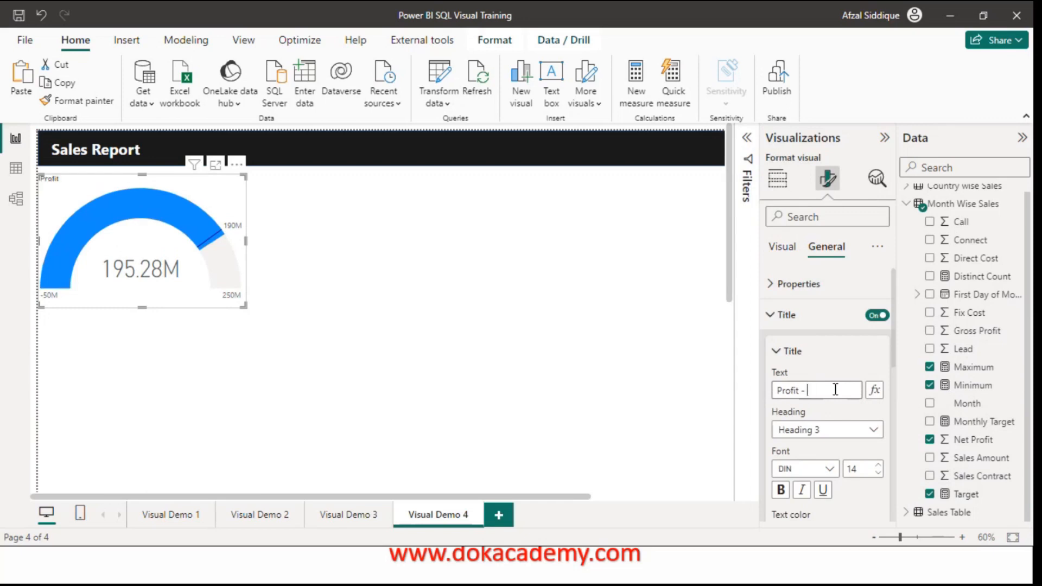
pyautogui.write('ge vs Ach')
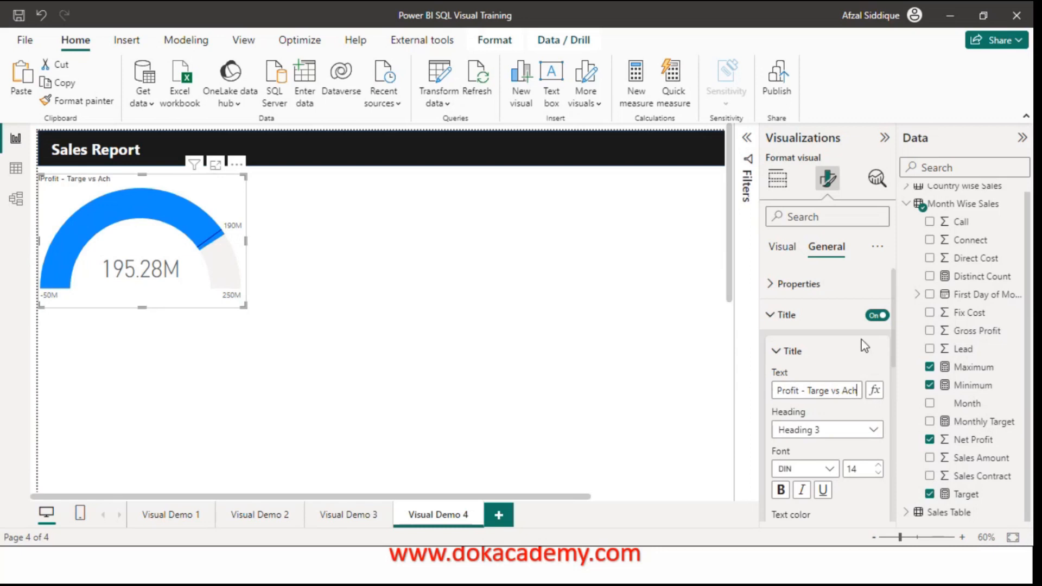
# Step: Center the gauge's title and give it a dark blue background with white text
pyautogui.scroll(-2, 888, 347)
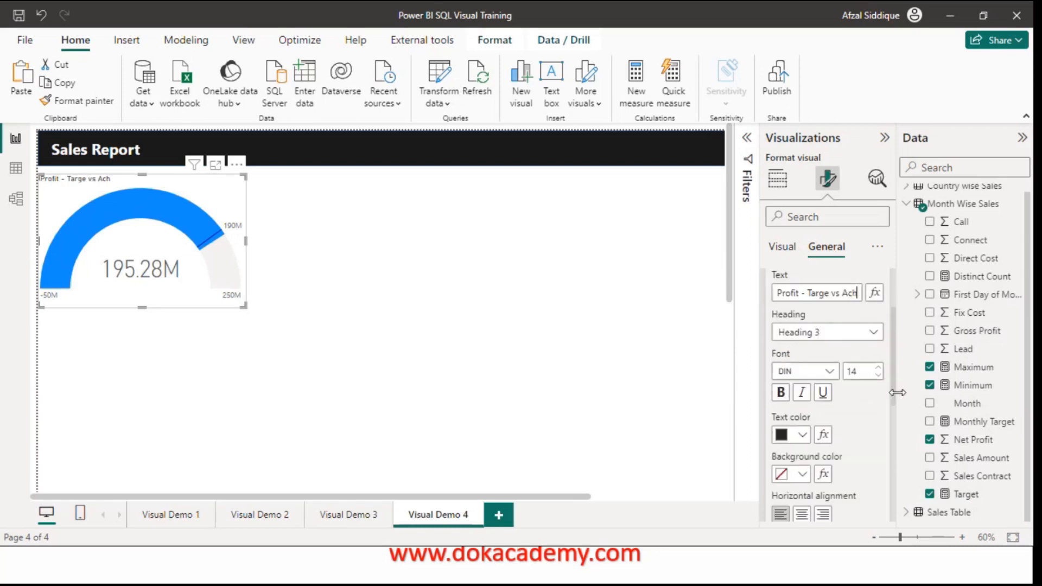
pyautogui.scroll(-1, 898, 393)
pyautogui.click(804, 480)
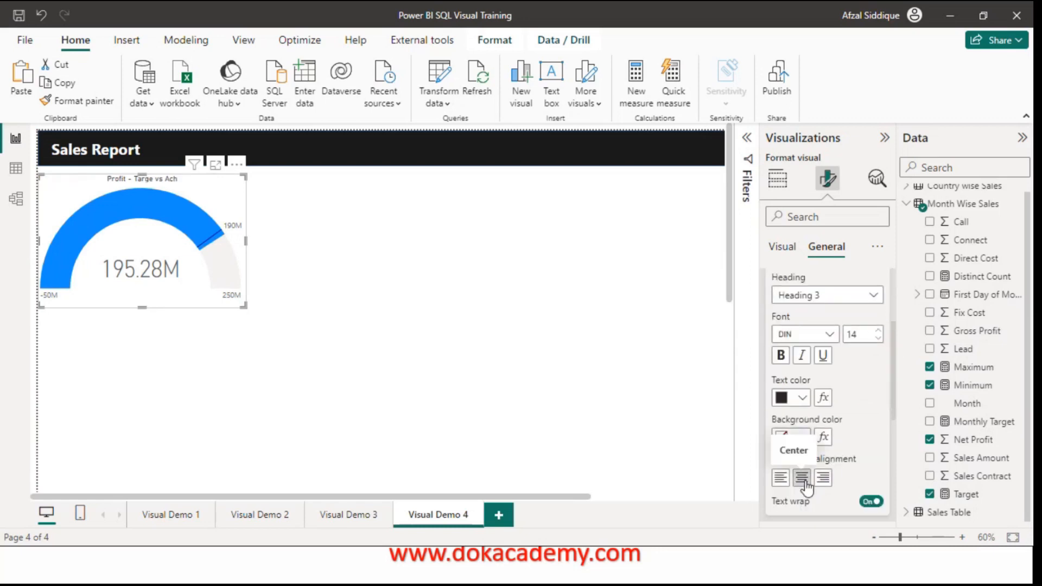
pyautogui.click(798, 437)
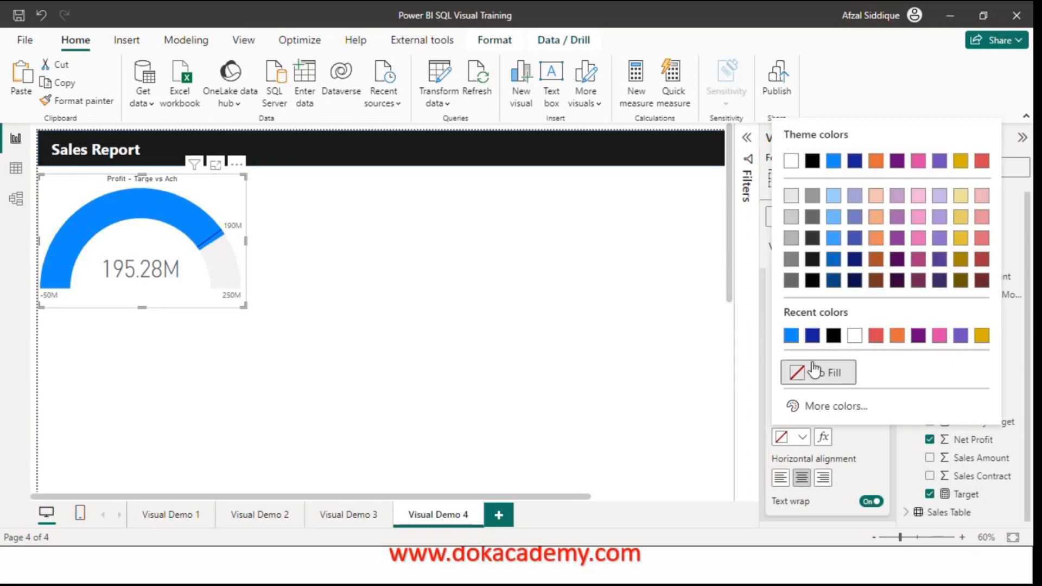
pyautogui.click(816, 341)
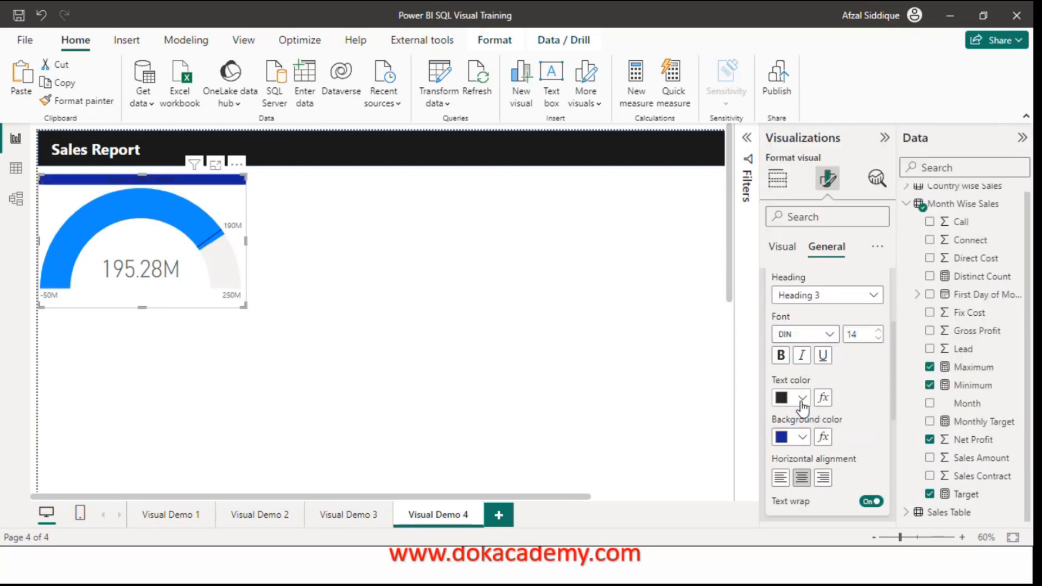
pyautogui.click(802, 399)
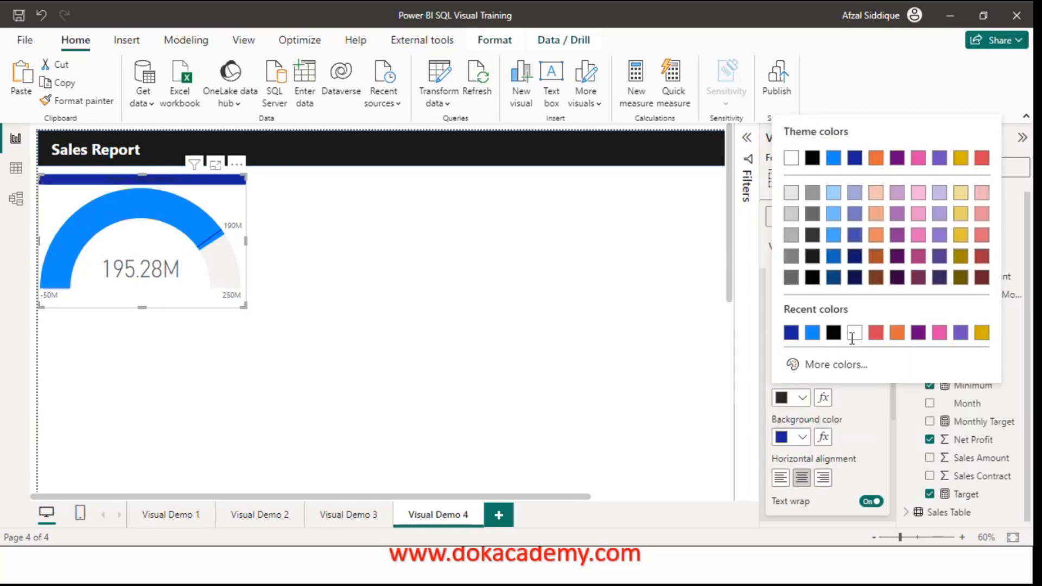
pyautogui.click(850, 341)
# Step: Set the gauge title's font size to 19 and try toggling bold formatting on it
pyautogui.click(878, 331)
pyautogui.click(878, 330)
pyautogui.click(879, 331)
pyautogui.click(878, 331)
pyautogui.click(879, 330)
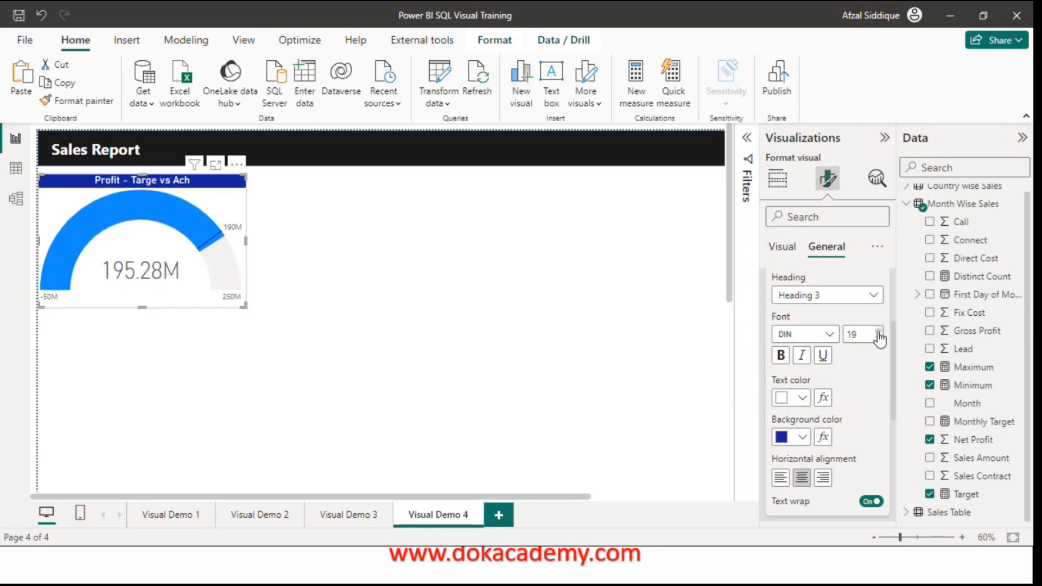
pyautogui.click(781, 356)
pyautogui.click(782, 356)
pyautogui.click(782, 356)
pyautogui.click(782, 357)
# Step: Enlarge the gauge visual slightly in both width and height and close its title settings
pyautogui.moveTo(242, 305); pyautogui.dragTo(268, 331)
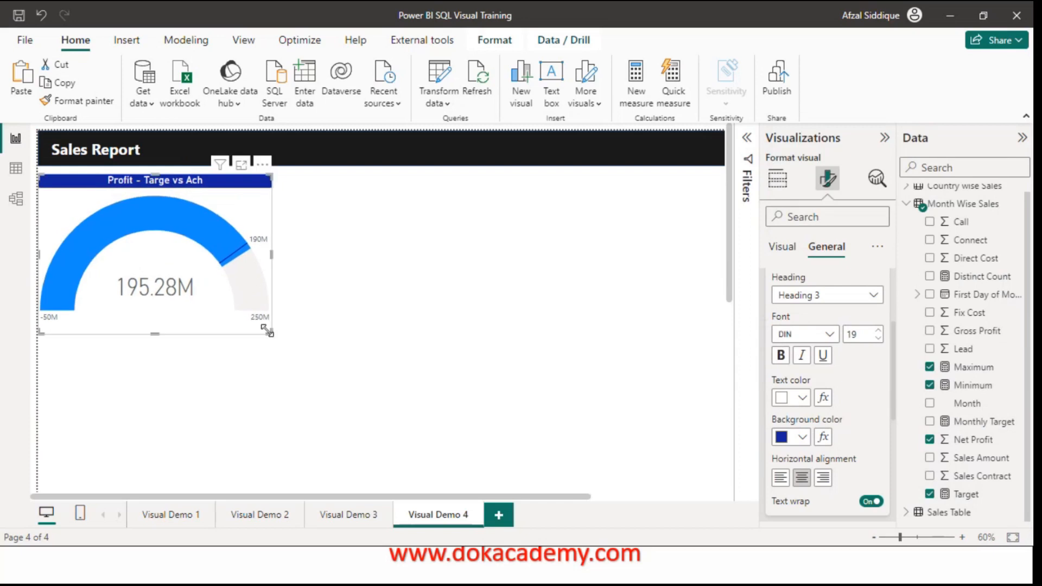
pyautogui.scroll(1, 894, 383)
pyautogui.scroll(5, 895, 384)
pyautogui.click(772, 315)
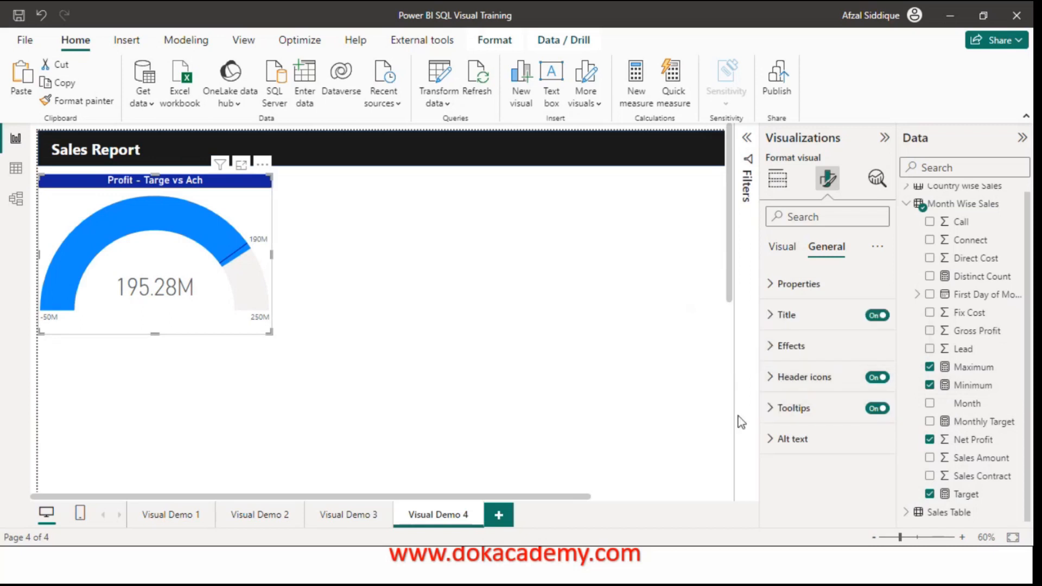
# Step: Give the gauge visual a dark purple background with 70% transparency
pyautogui.click(782, 348)
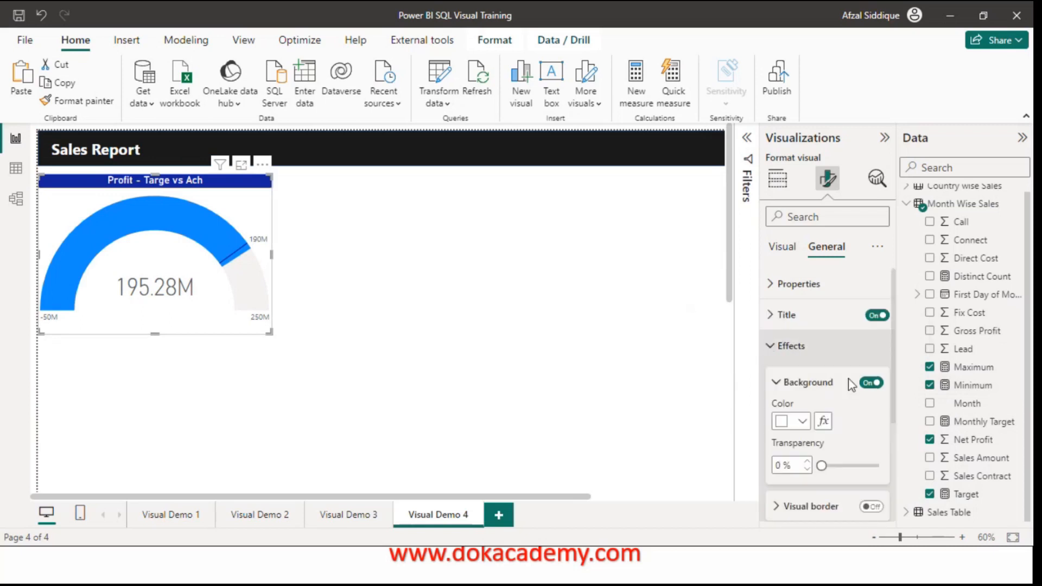
pyautogui.click(788, 425)
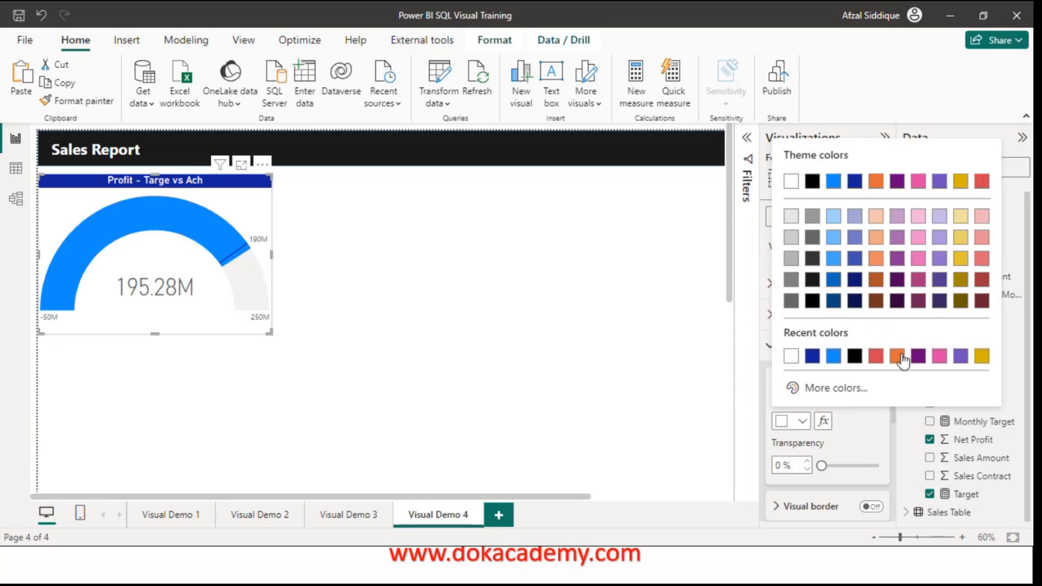
pyautogui.click(923, 359)
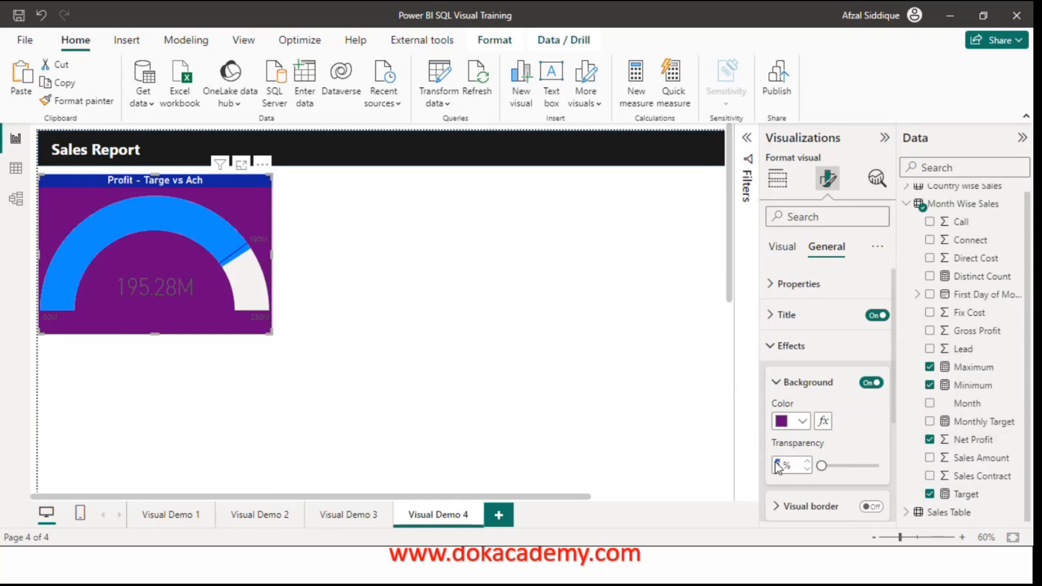
pyautogui.write('80')
pyautogui.press('BackSpace')
pyautogui.press('BackSpace')
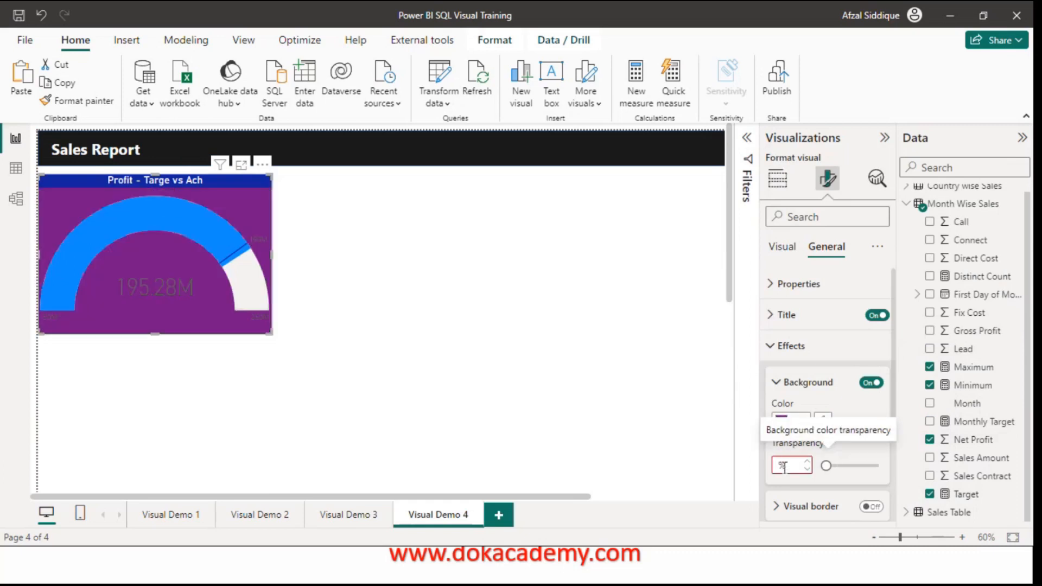
pyautogui.write('70')
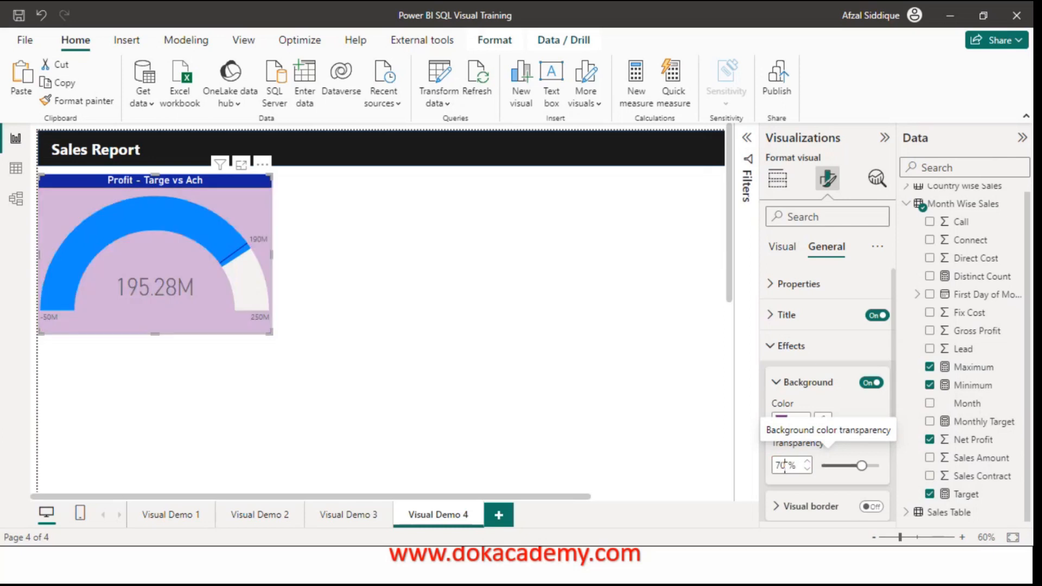
# Step: Change the gauge's target color to the custom red #FB0B3B and close the color settings
pyautogui.click(777, 255)
pyautogui.click(785, 315)
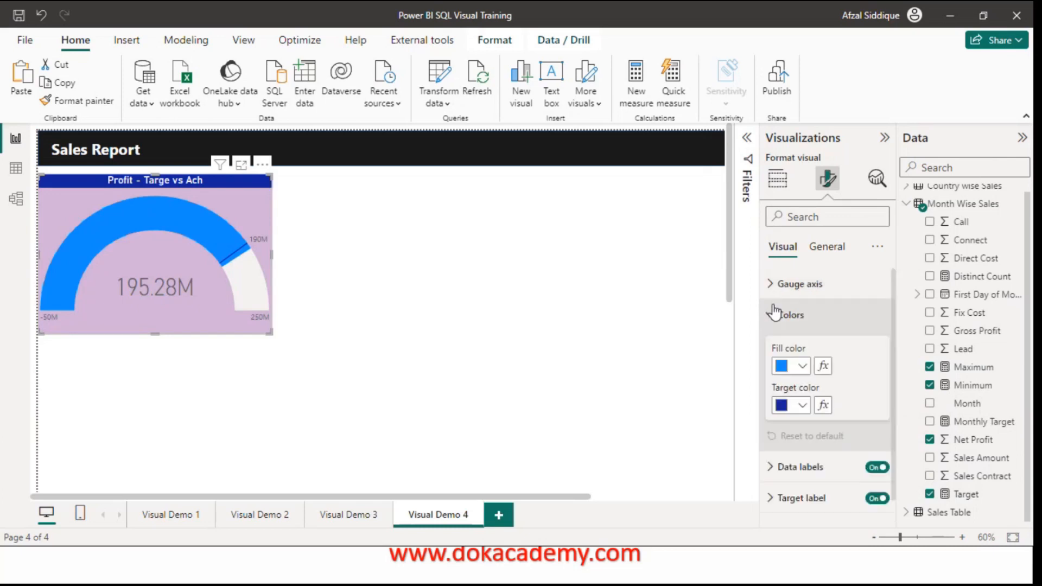
pyautogui.click(802, 405)
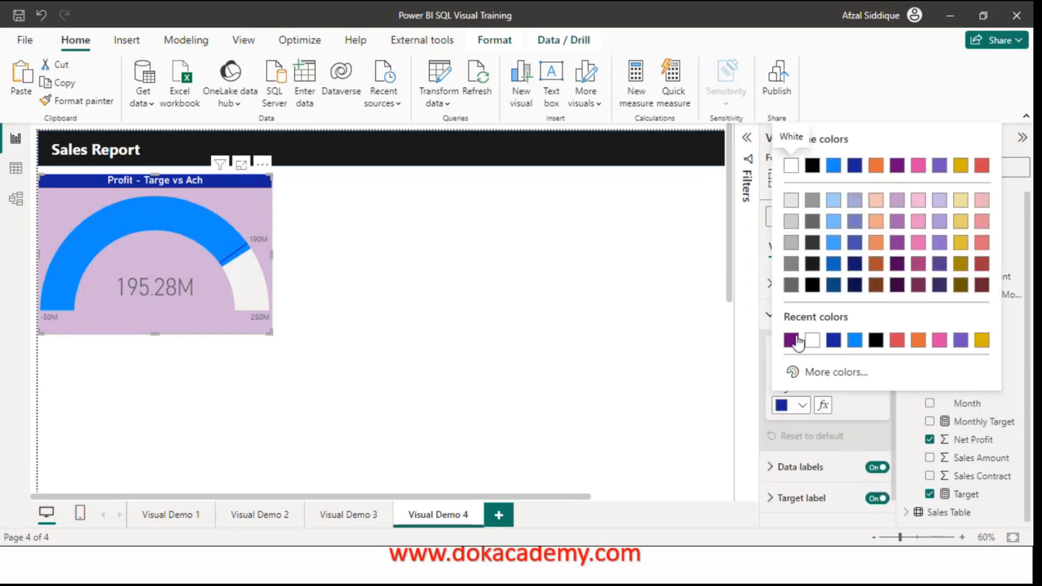
pyautogui.click(823, 372)
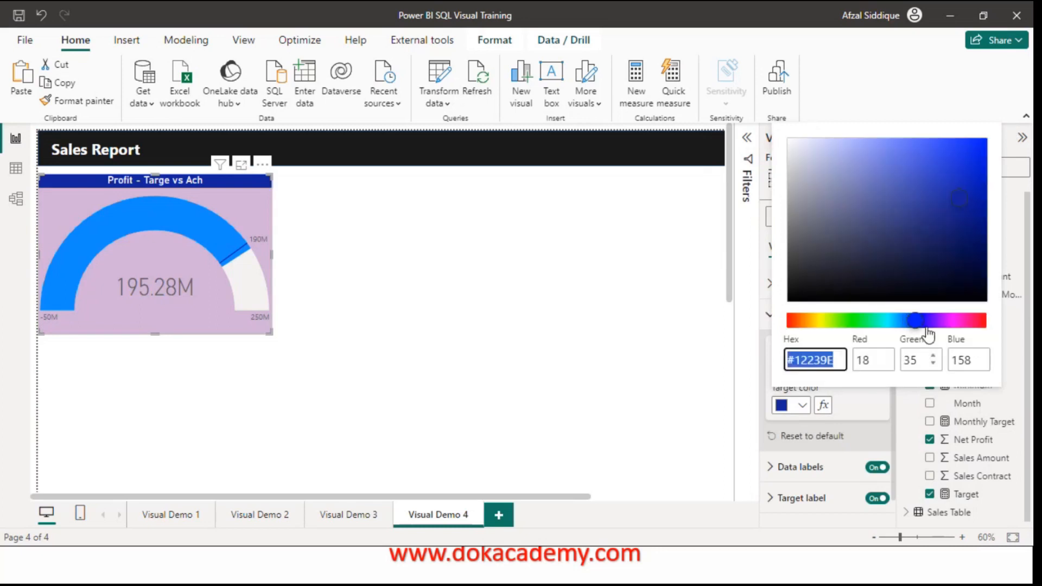
pyautogui.click(981, 321)
pyautogui.click(974, 139)
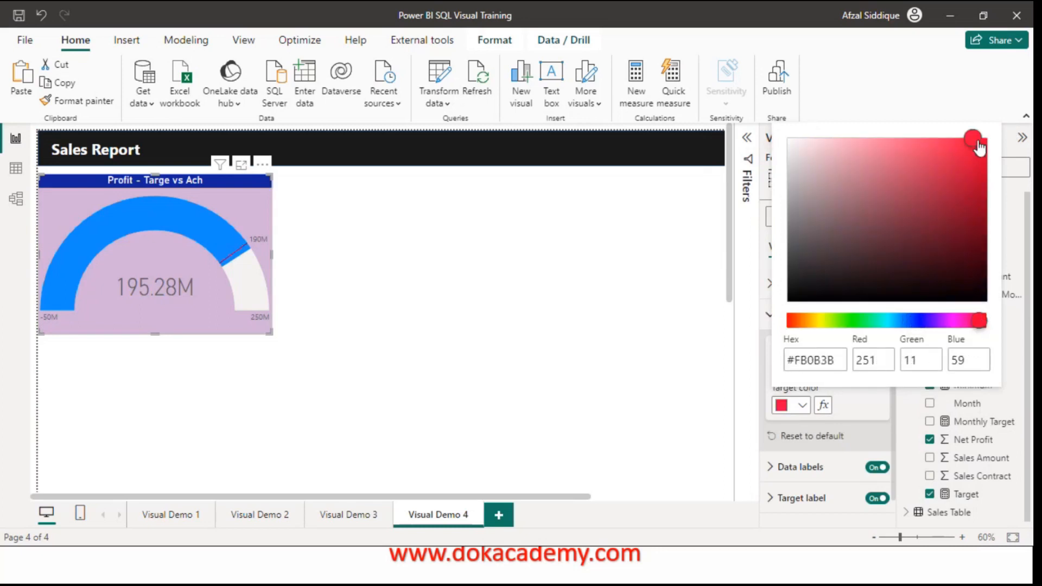
pyautogui.click(696, 393)
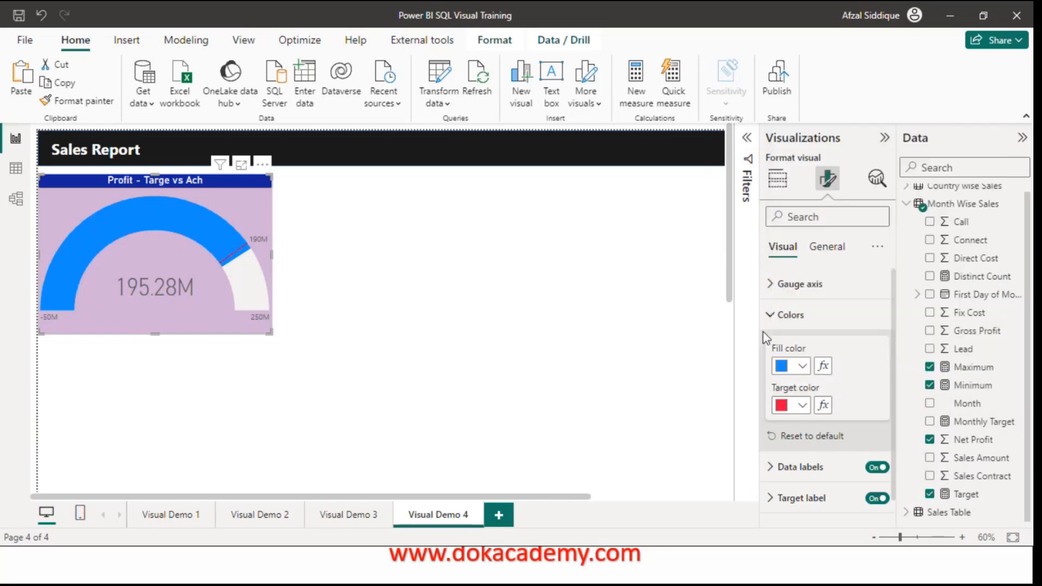
pyautogui.click(766, 318)
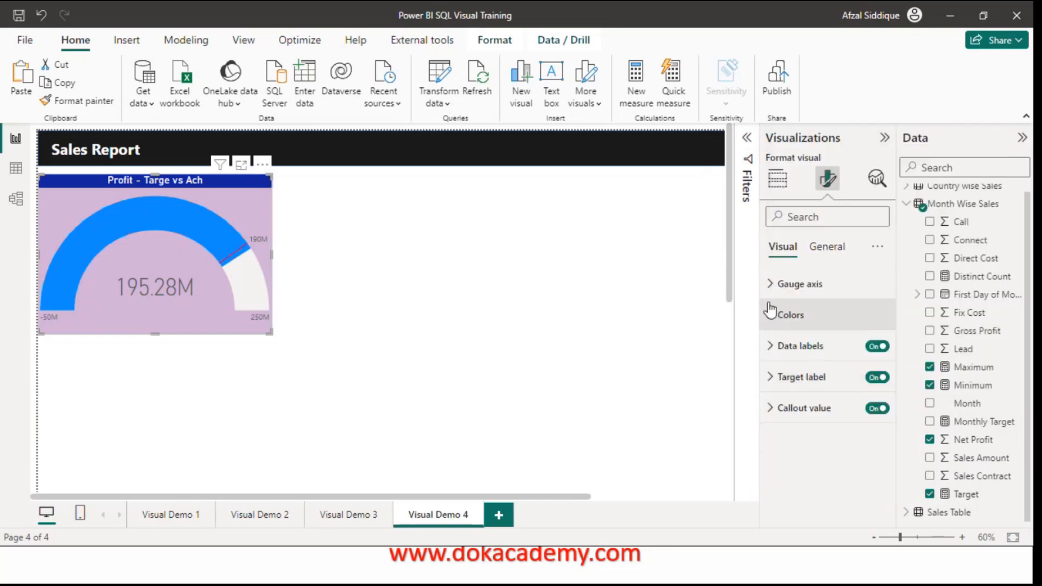
# Step: Format the gauge's data labels in black bold text and close their settings
pyautogui.click(774, 342)
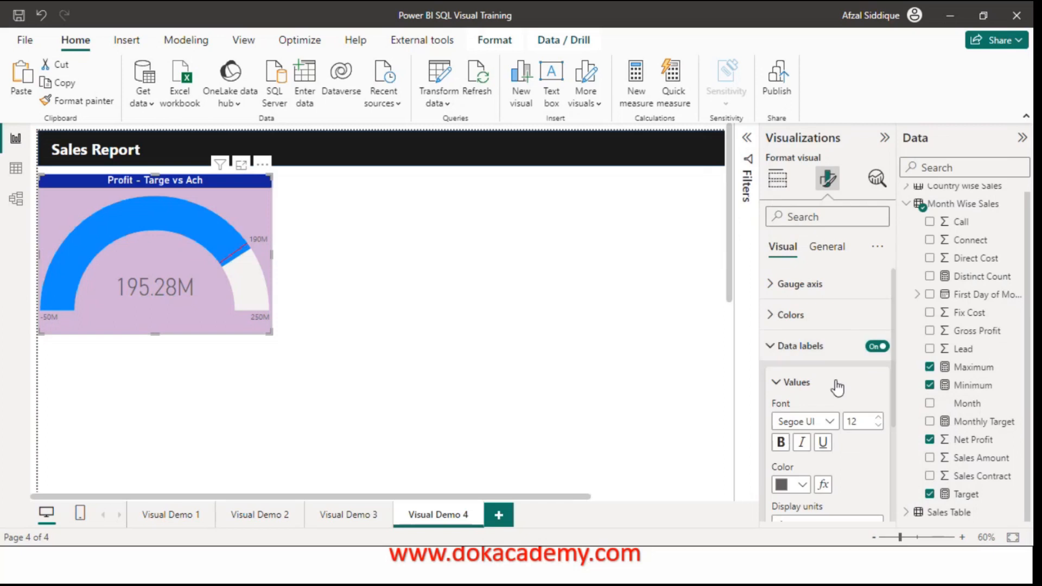
pyautogui.click(799, 485)
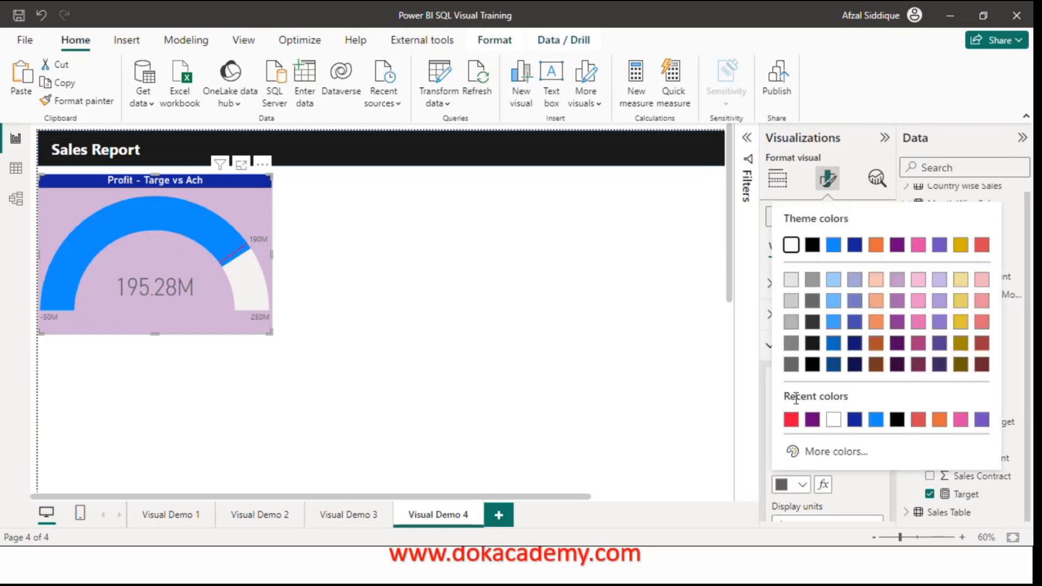
pyautogui.click(814, 367)
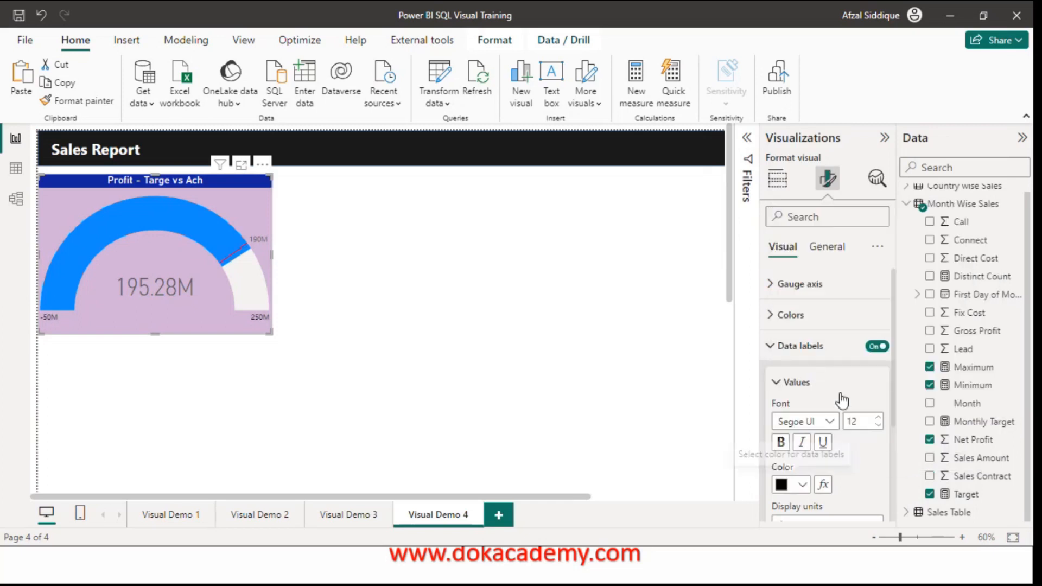
pyautogui.click(782, 443)
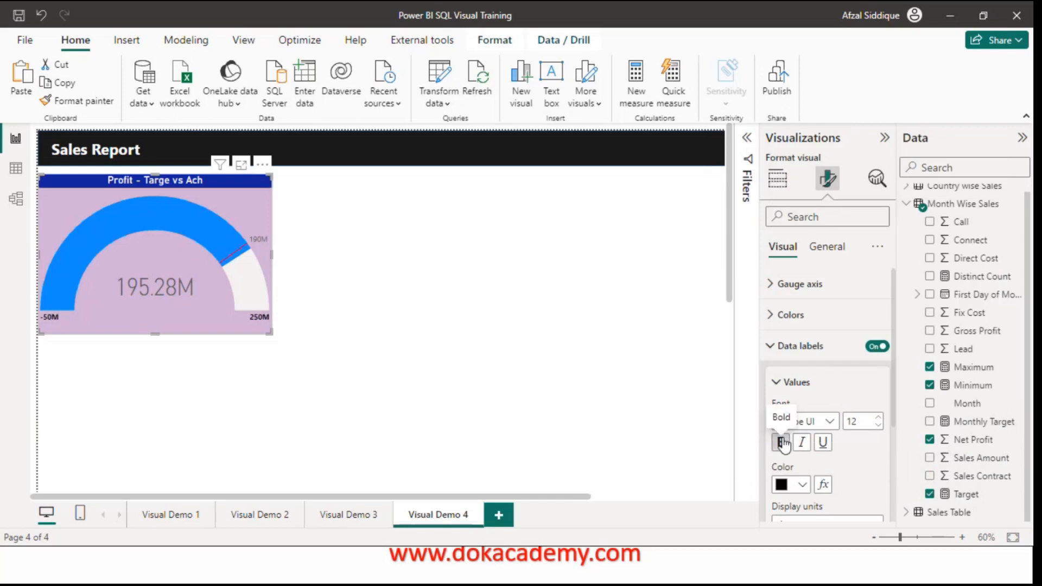
pyautogui.click(778, 385)
pyautogui.click(776, 361)
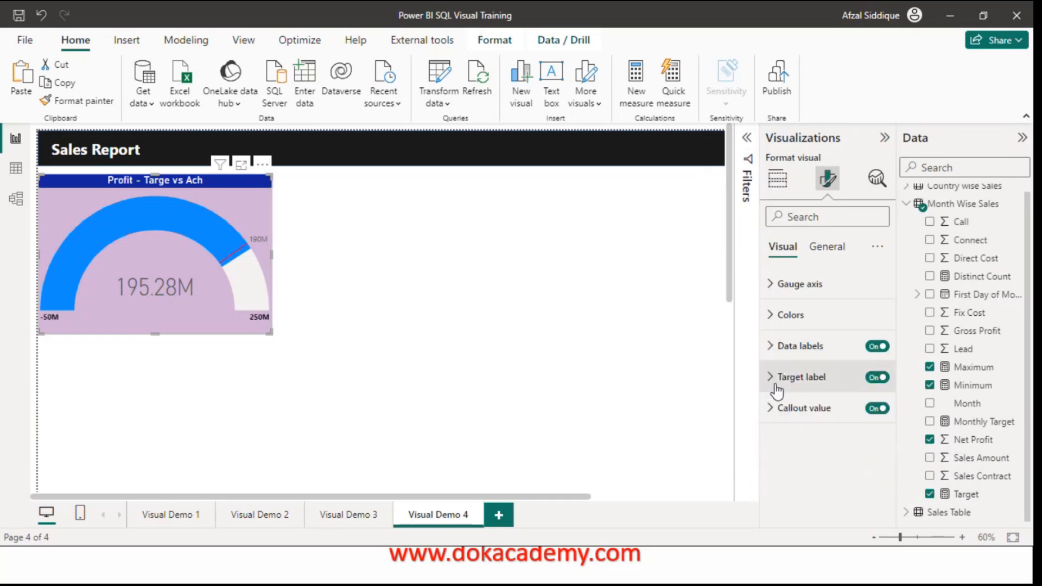
# Step: Format the gauge's target label in black bold text and close its settings
pyautogui.click(776, 387)
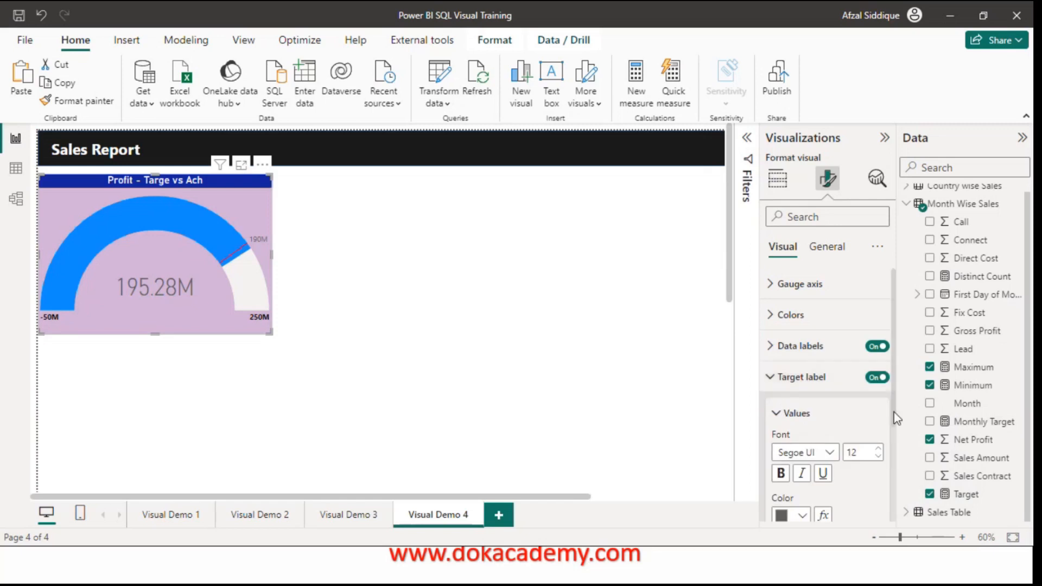
pyautogui.moveTo(893, 419); pyautogui.dragTo(899, 472)
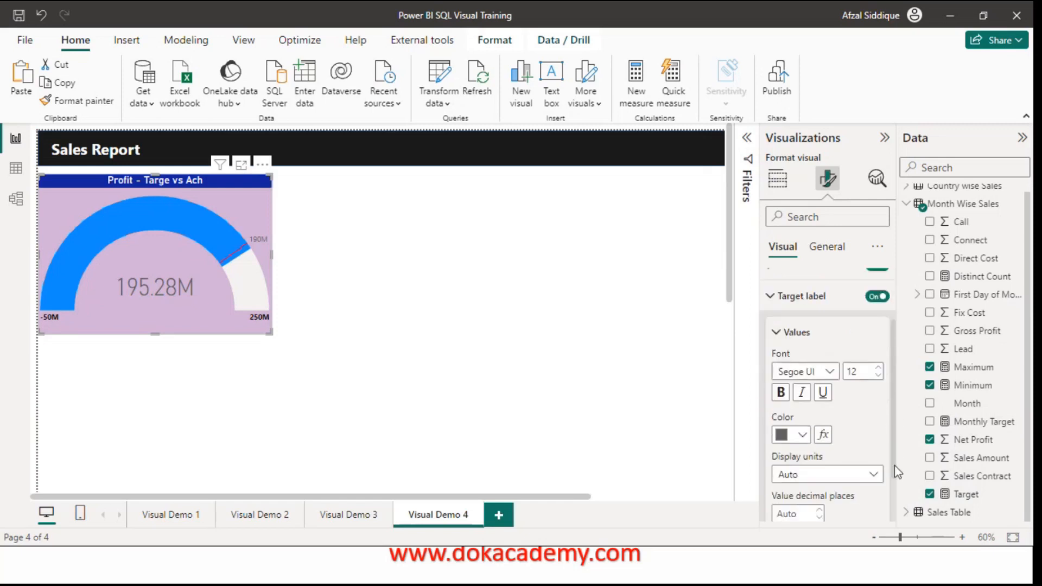
pyautogui.click(803, 437)
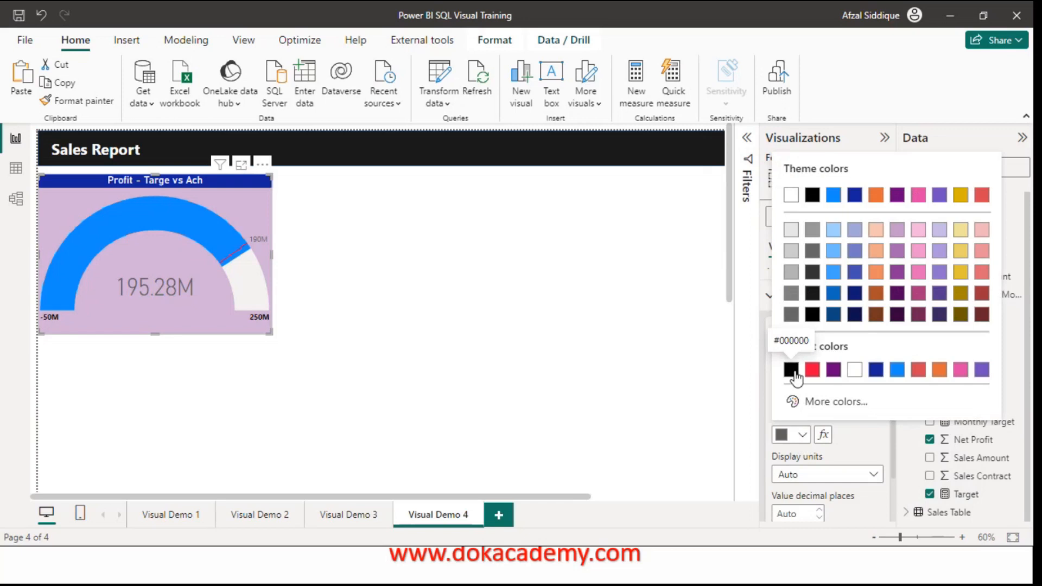
pyautogui.click(794, 373)
pyautogui.click(782, 393)
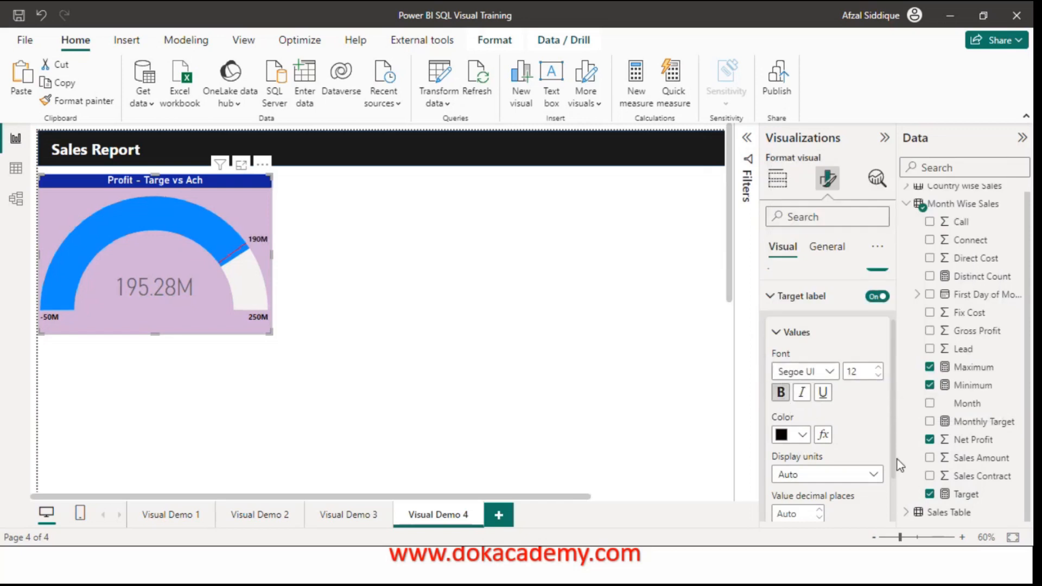
pyautogui.scroll(-2, 891, 403)
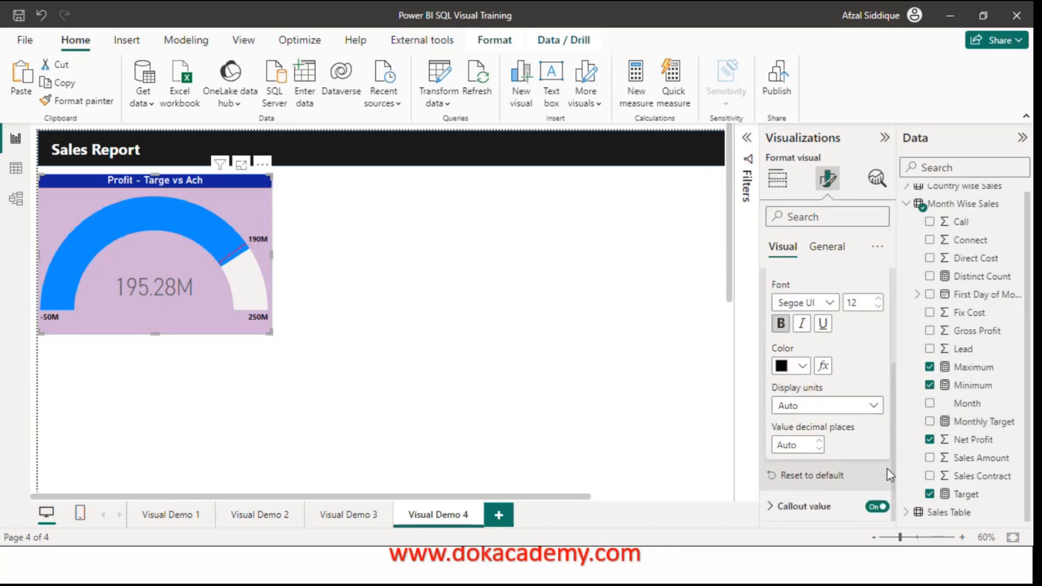
pyautogui.moveTo(894, 383); pyautogui.dragTo(885, 301)
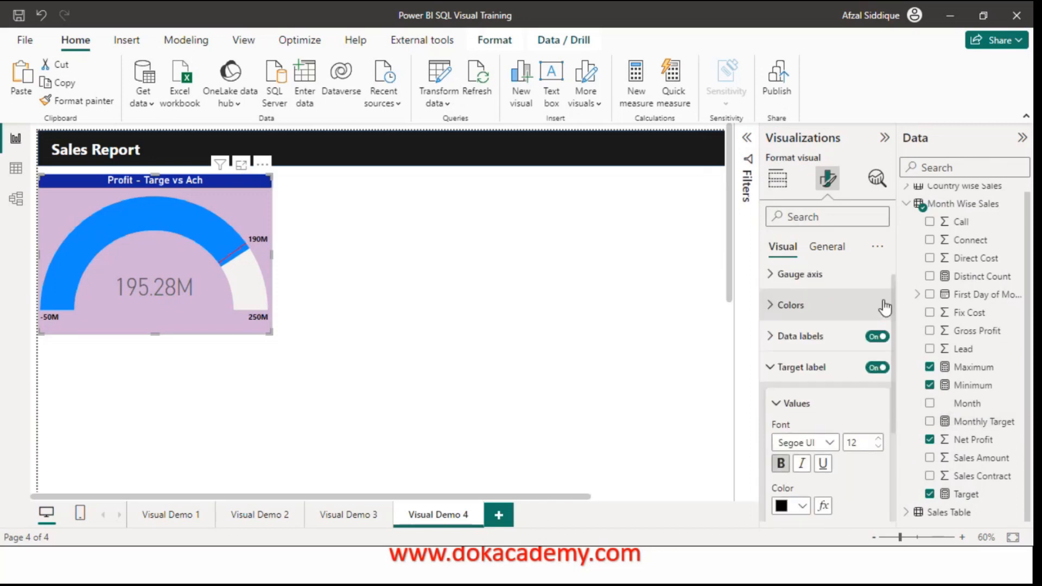
pyautogui.click(782, 369)
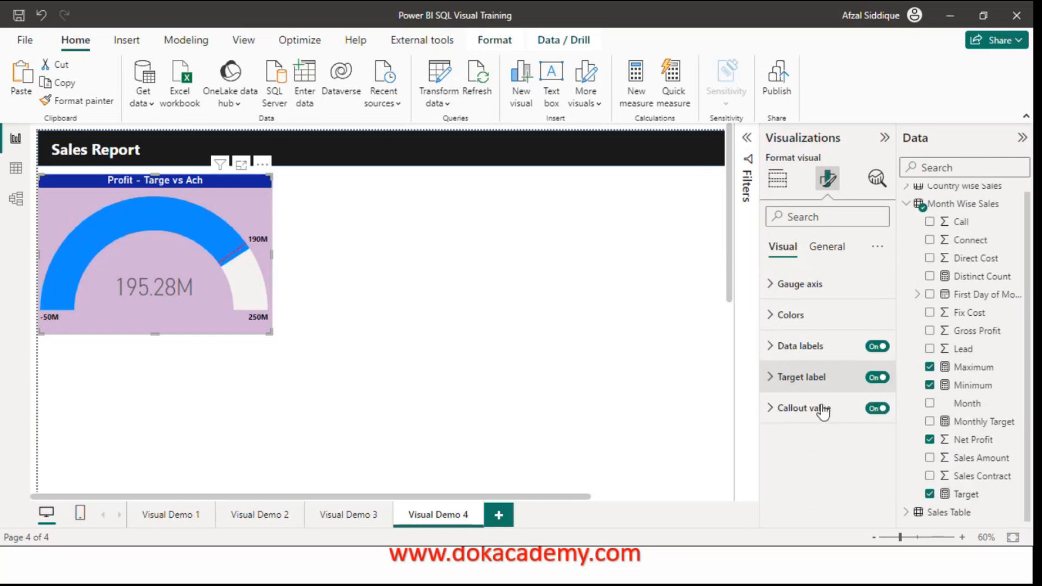
# Step: Format the gauge's callout value in black bold text
pyautogui.click(769, 417)
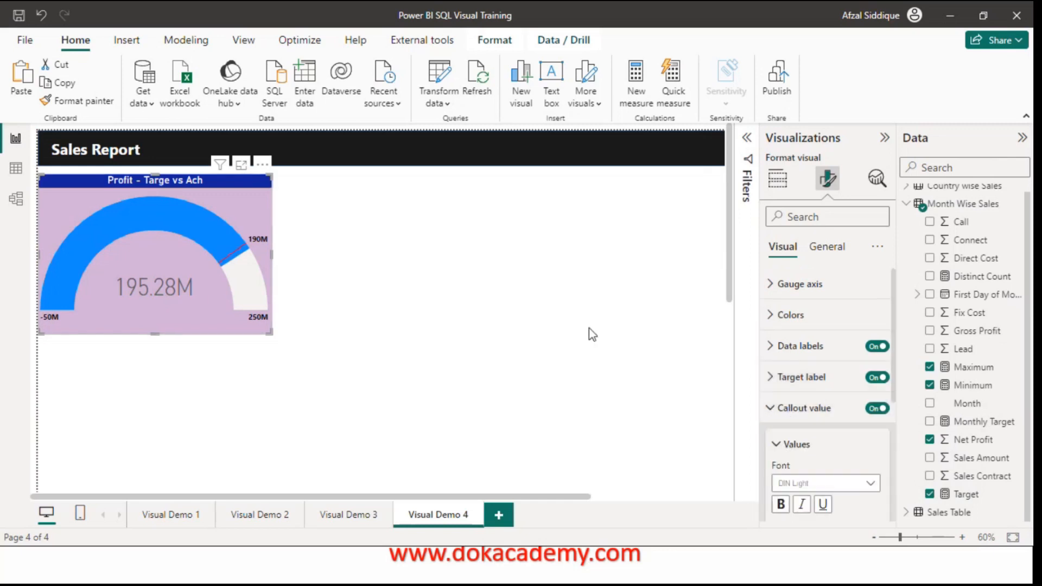
pyautogui.scroll(-3, 884, 457)
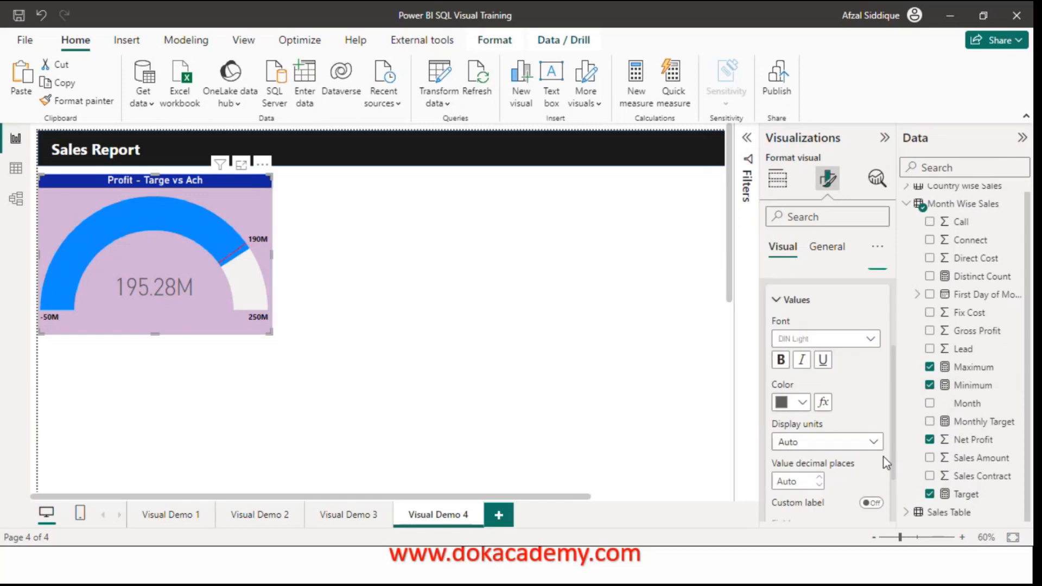
pyautogui.click(793, 392)
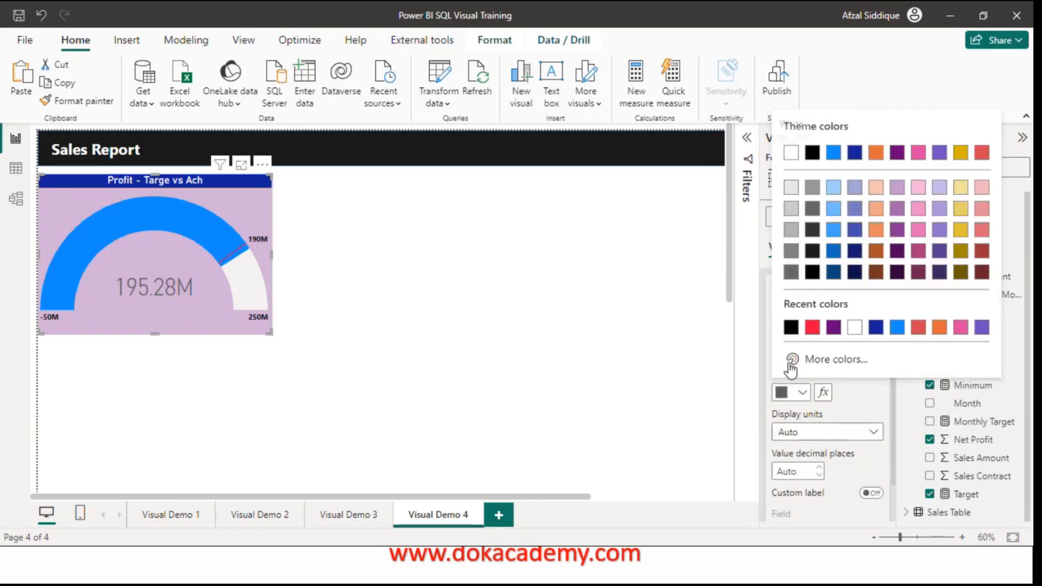
pyautogui.click(792, 328)
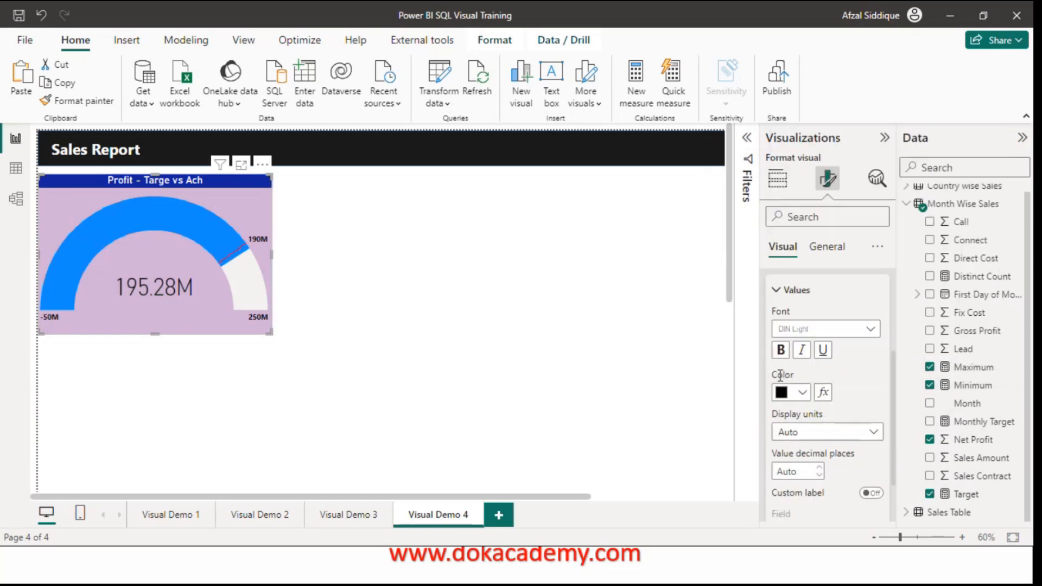
pyautogui.click(781, 350)
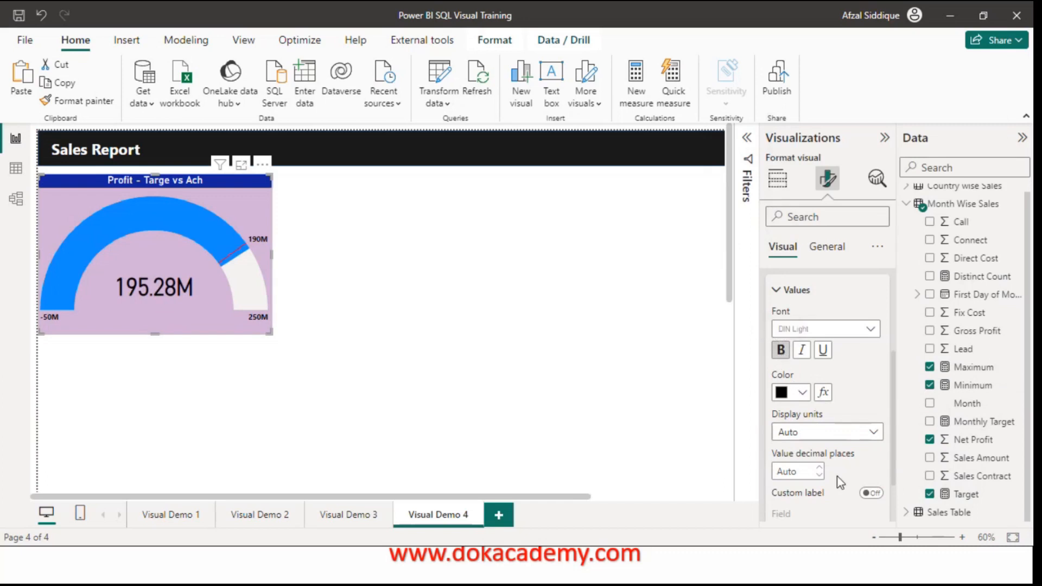
# Step: Try Sales Amount, Sales Contract and Net Profit as the callout's custom label field, clearing the field and switching the custom label off
pyautogui.moveTo(897, 433); pyautogui.dragTo(893, 481)
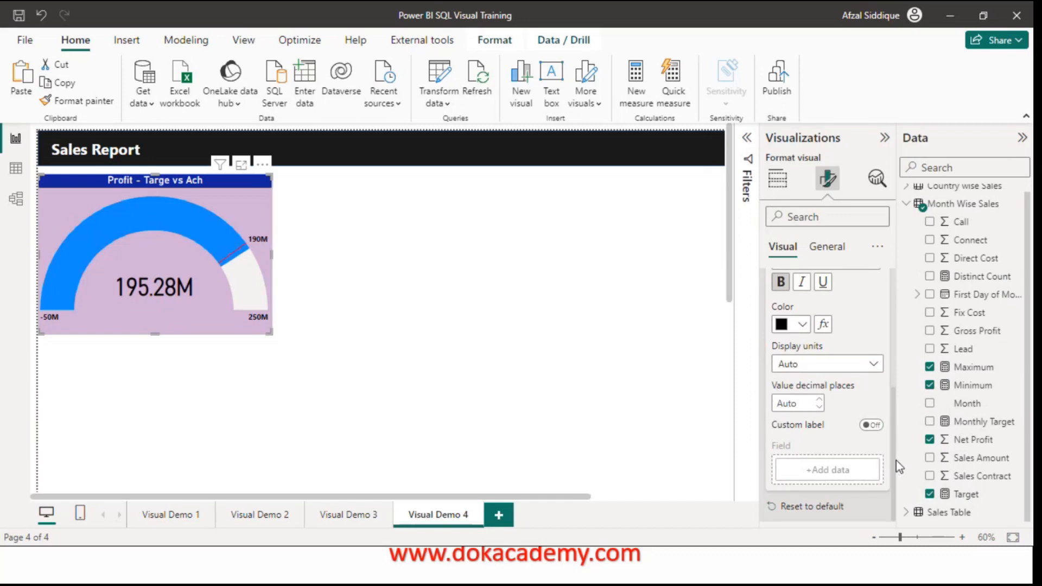
pyautogui.moveTo(978, 459); pyautogui.dragTo(1015, 424)
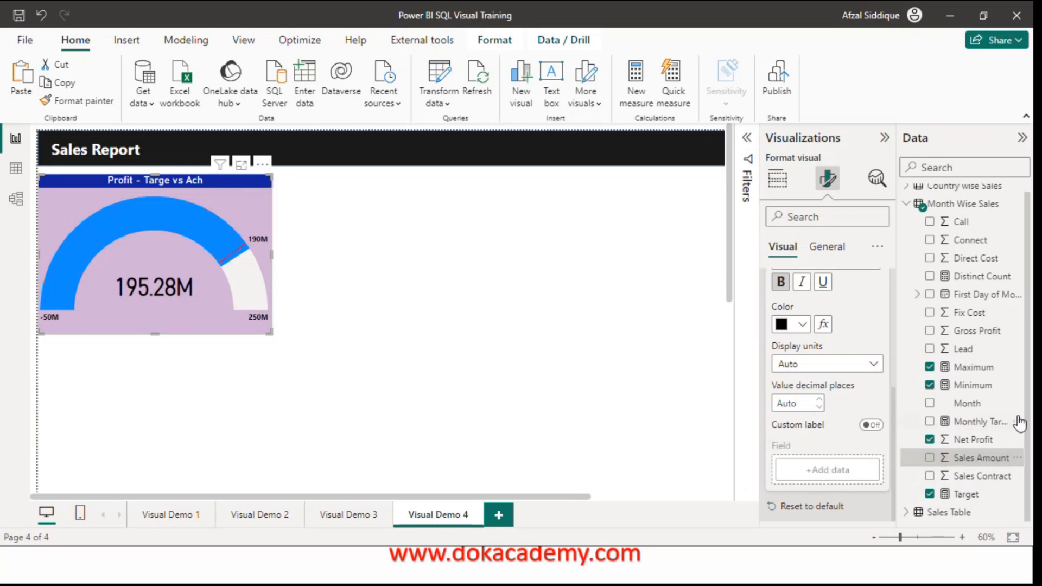
pyautogui.click(871, 425)
pyautogui.moveTo(978, 461); pyautogui.dragTo(847, 471)
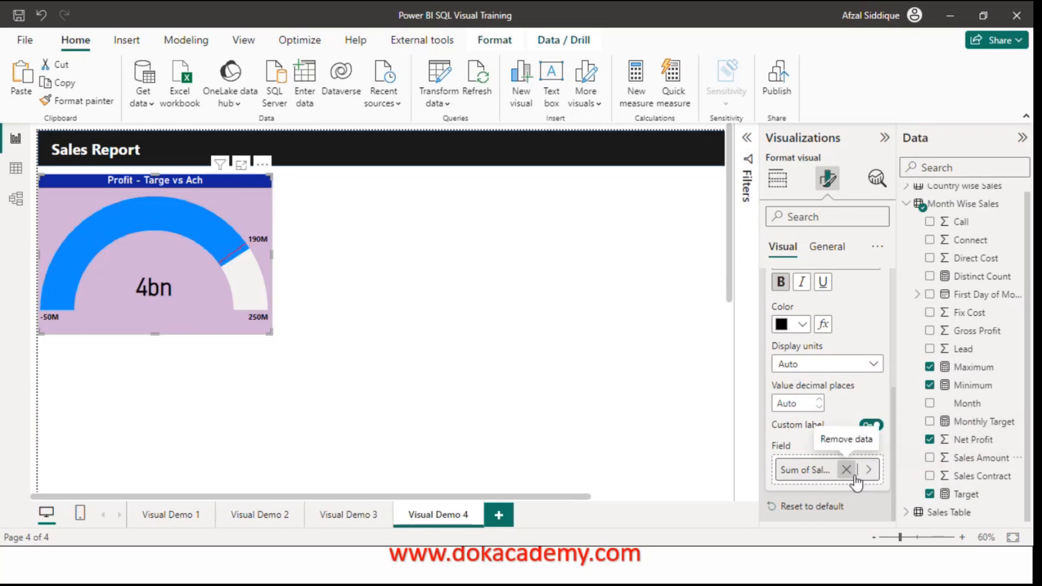
pyautogui.moveTo(977, 458); pyautogui.dragTo(863, 481)
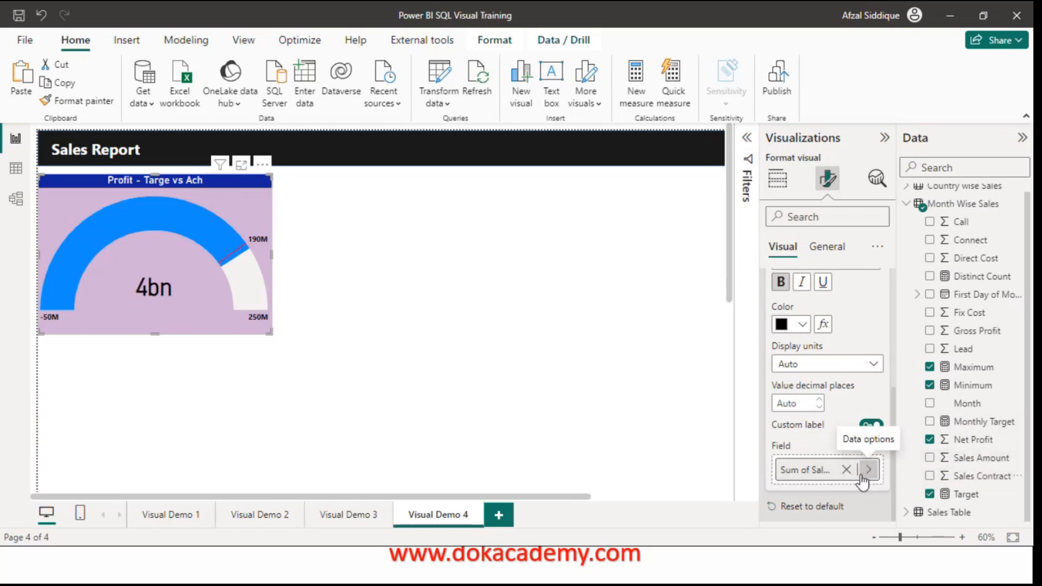
pyautogui.click(846, 470)
pyautogui.moveTo(961, 478); pyautogui.dragTo(827, 471)
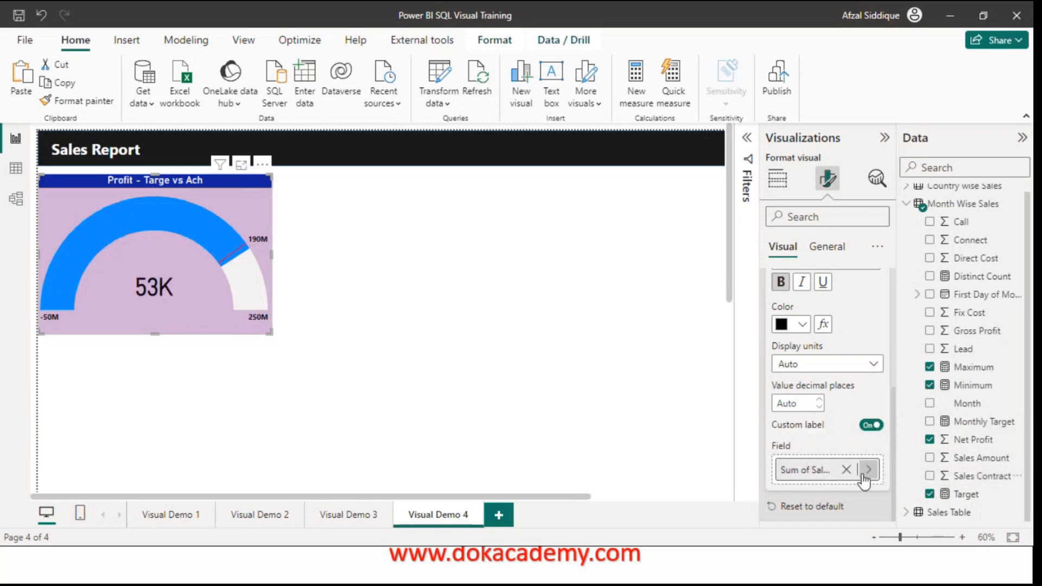
pyautogui.click(847, 470)
pyautogui.moveTo(969, 447); pyautogui.dragTo(853, 472)
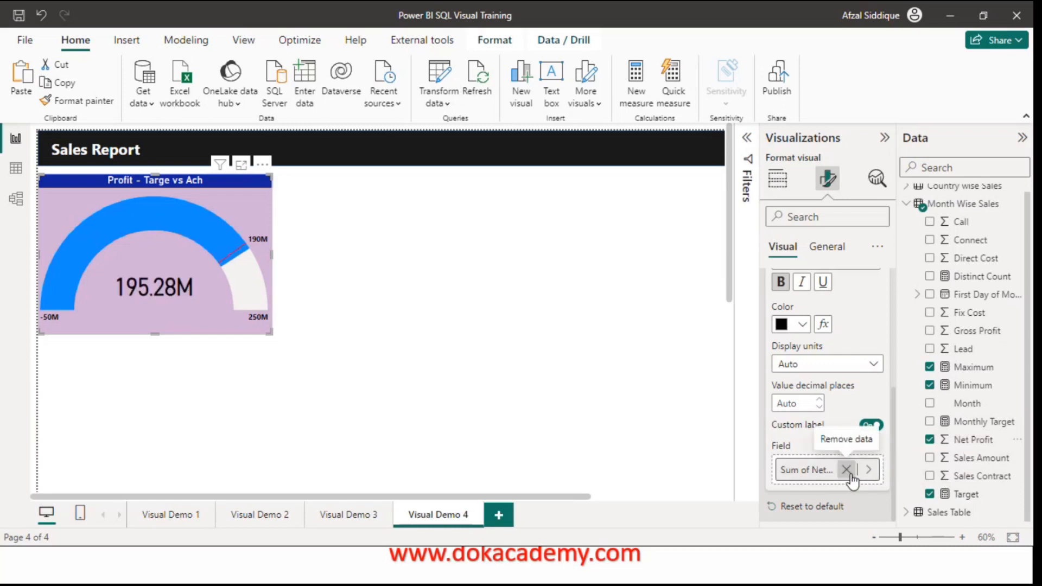
pyautogui.click(847, 470)
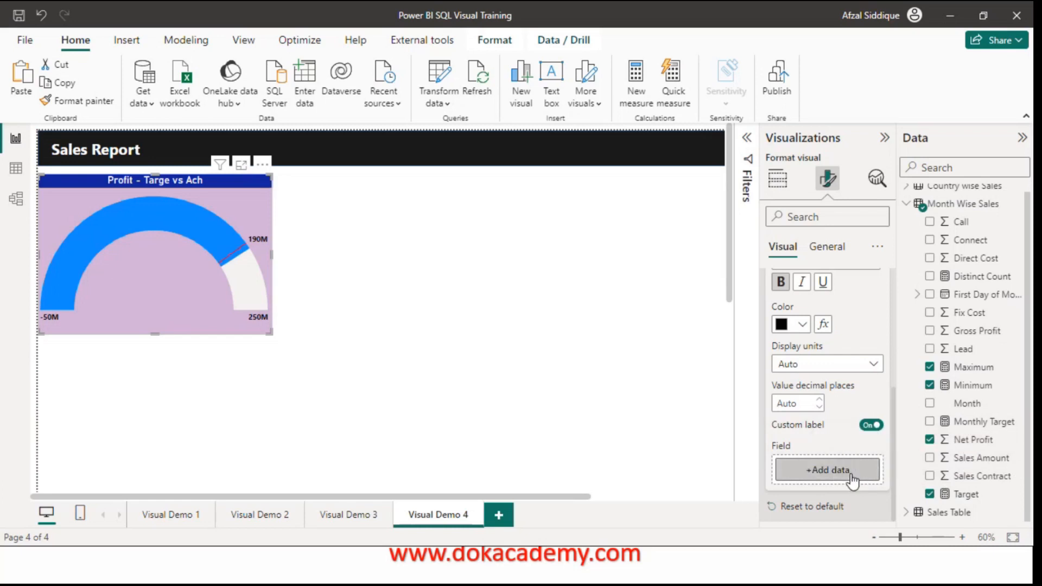
pyautogui.click(870, 427)
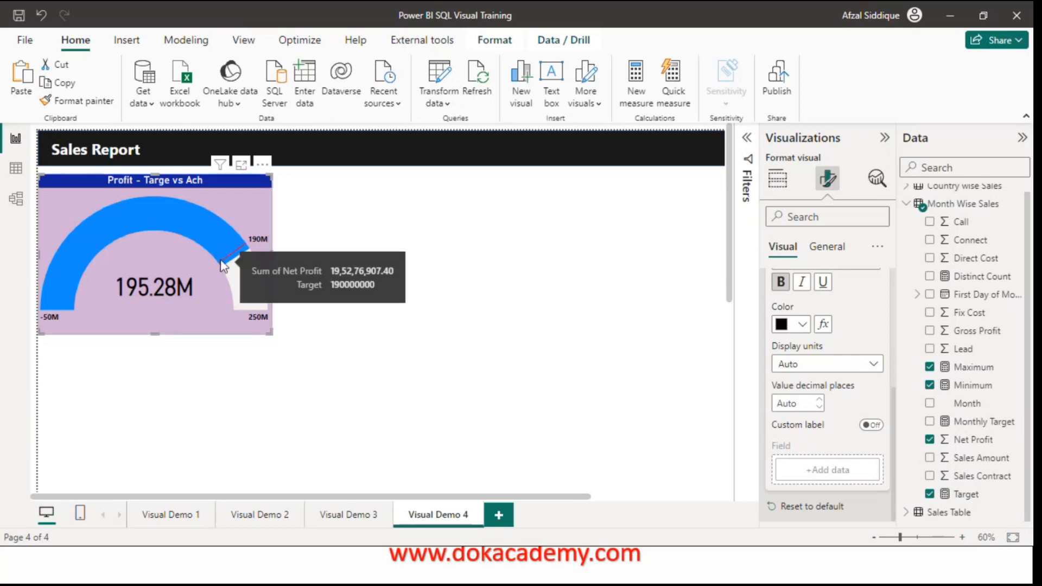
# Step: Set the Target measure to 200000000 and commit the formula
pyautogui.moveTo(232, 264)
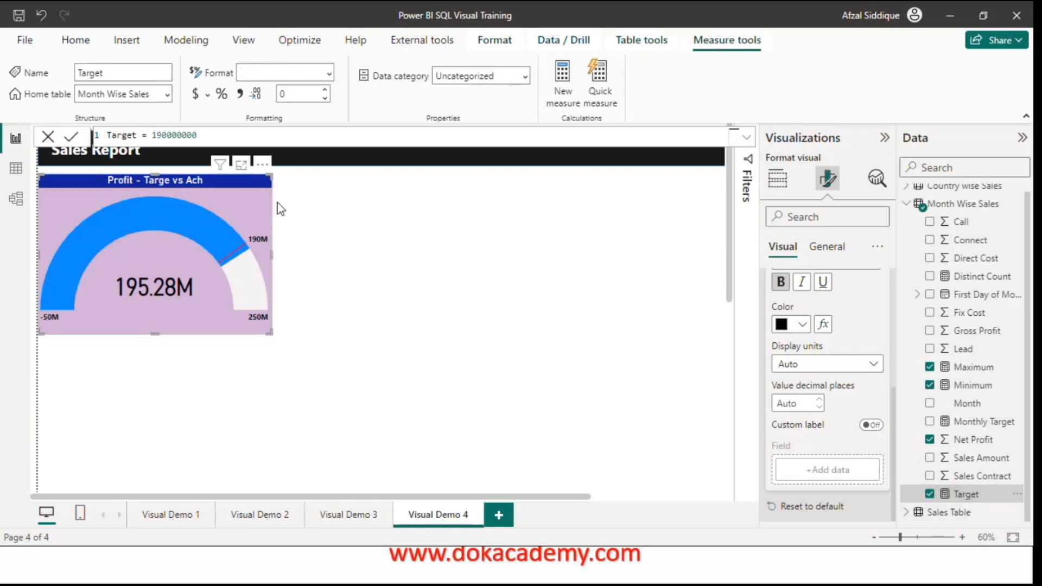
pyautogui.click(164, 141)
pyautogui.press('BackSpace')
pyautogui.press('BackSpace')
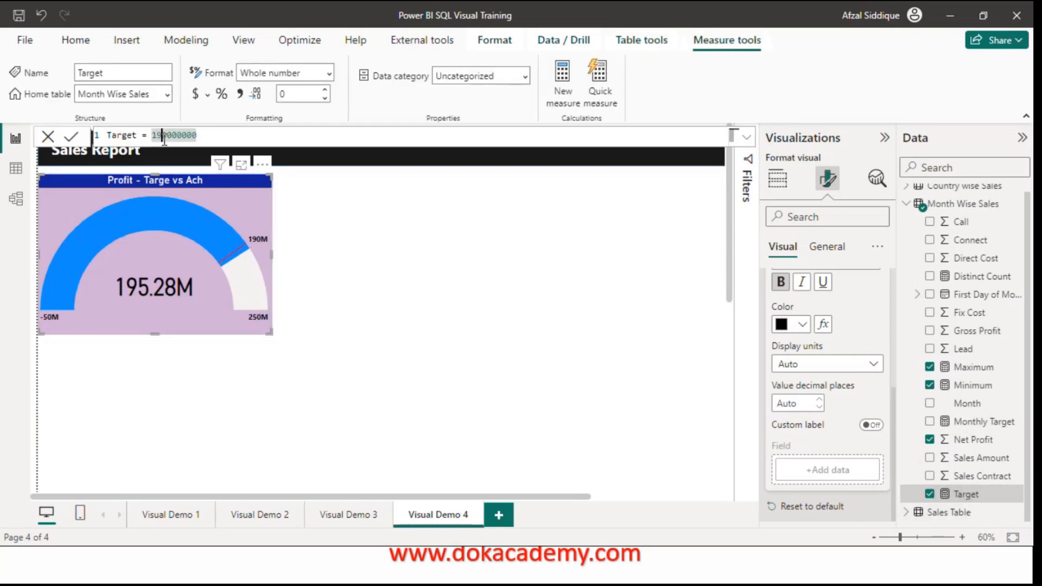
pyautogui.write('20')
pyautogui.click(71, 140)
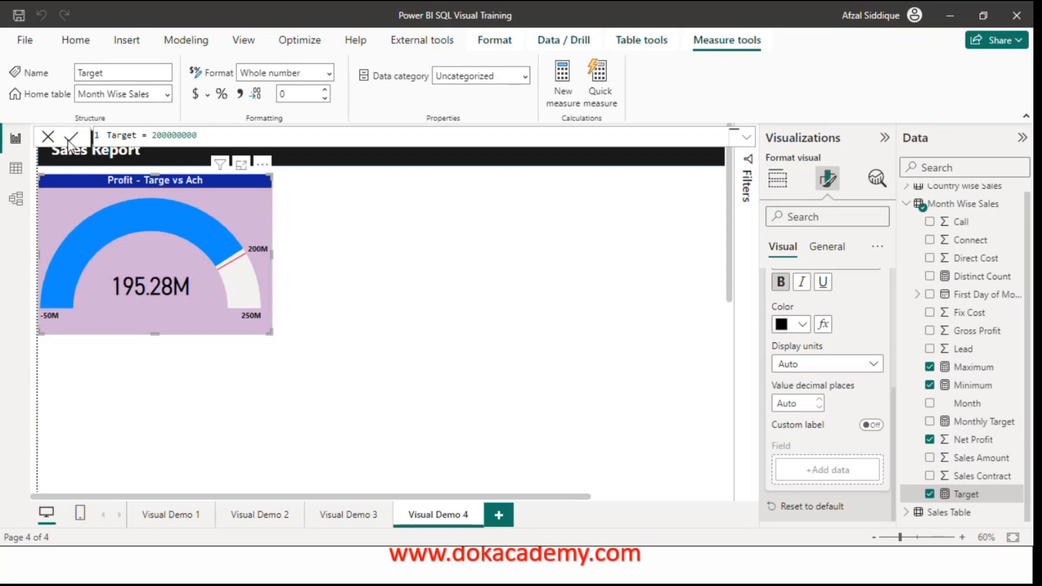
# Step: Restore the Target measure's formula to 190000000 and commit it
pyautogui.click(159, 134)
pyautogui.press('BackSpace')
pyautogui.write('1')
pyautogui.press('Delete')
pyautogui.write('9')
pyautogui.click(67, 144)
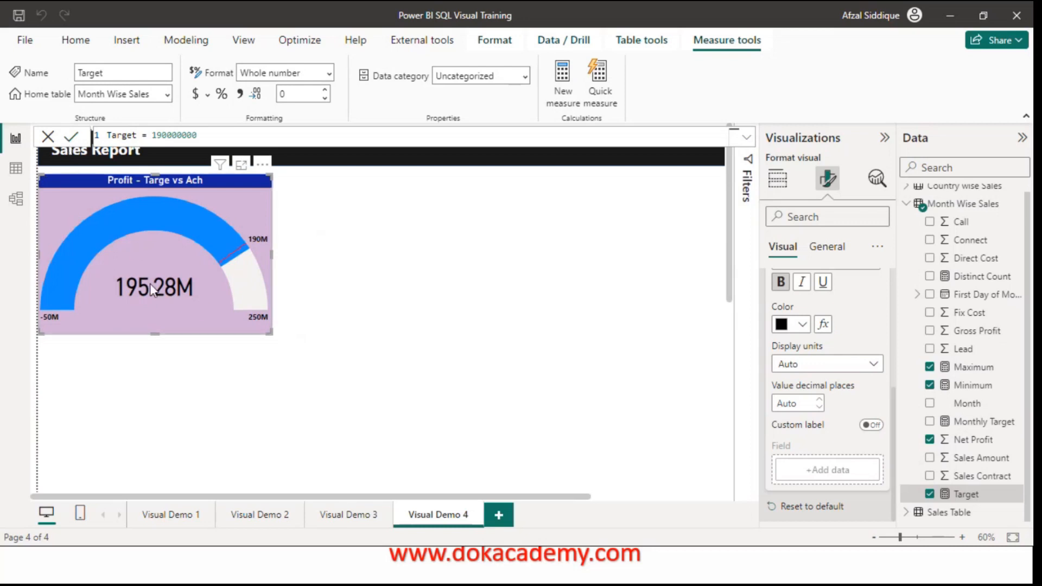
# Step: Add a KPI visual to the report page and place it beside the gauge, just below the Sales Report header
pyautogui.moveTo(150, 286)
pyautogui.click(787, 183)
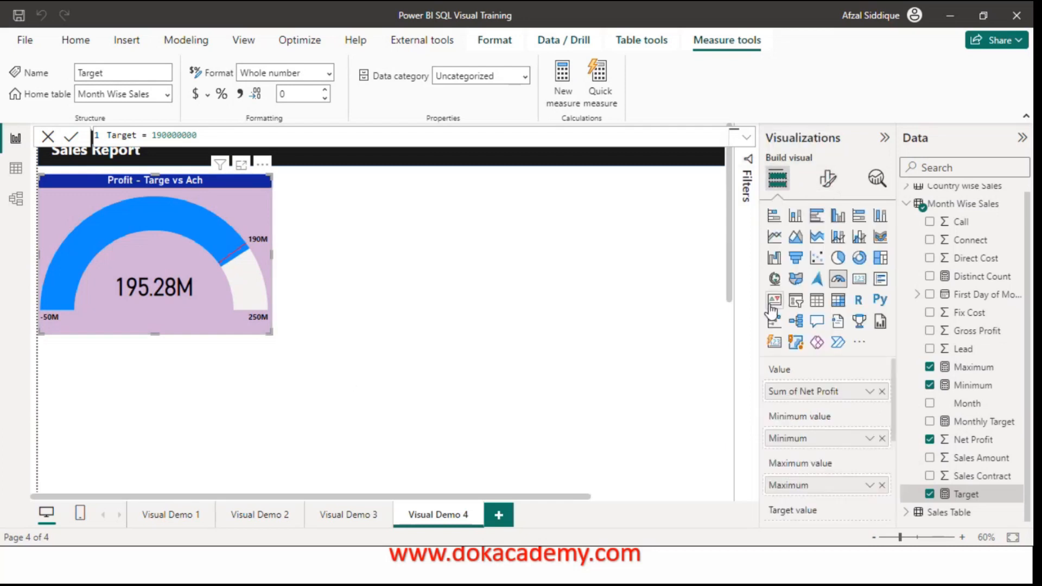
pyautogui.click(182, 214)
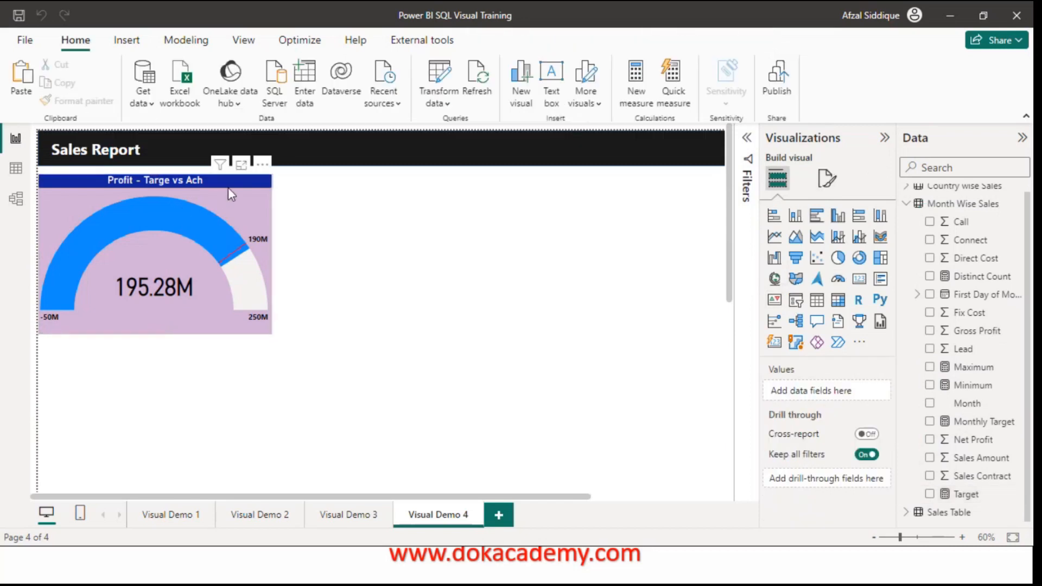
pyautogui.click(244, 190)
pyautogui.click(419, 219)
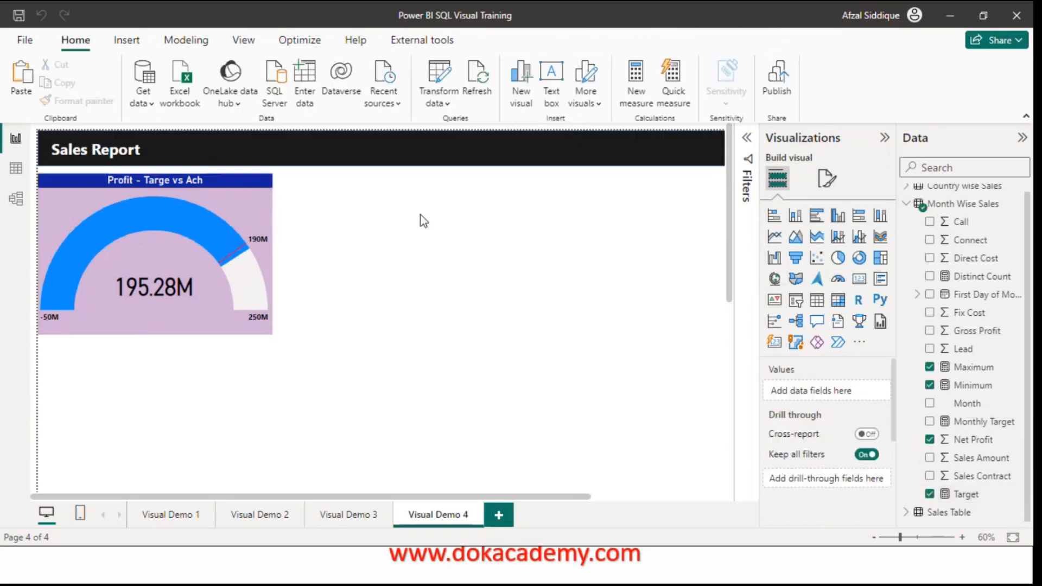
pyautogui.click(775, 301)
pyautogui.moveTo(174, 419); pyautogui.dragTo(421, 252)
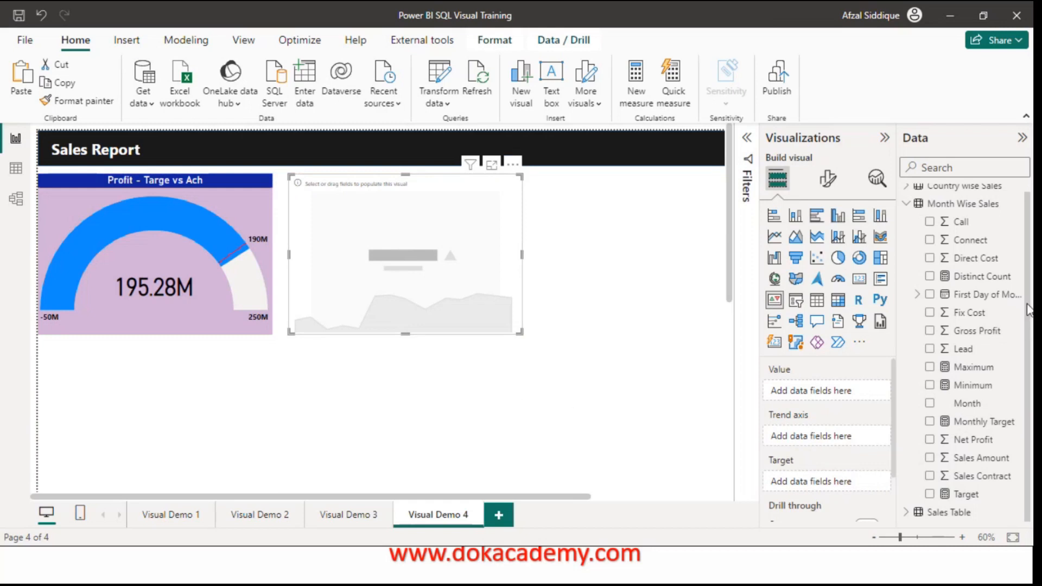
# Step: Assign Net Profit as the KPI visual's value, Month as its trend axis and Monthly Target as its target
pyautogui.moveTo(995, 441); pyautogui.dragTo(869, 398)
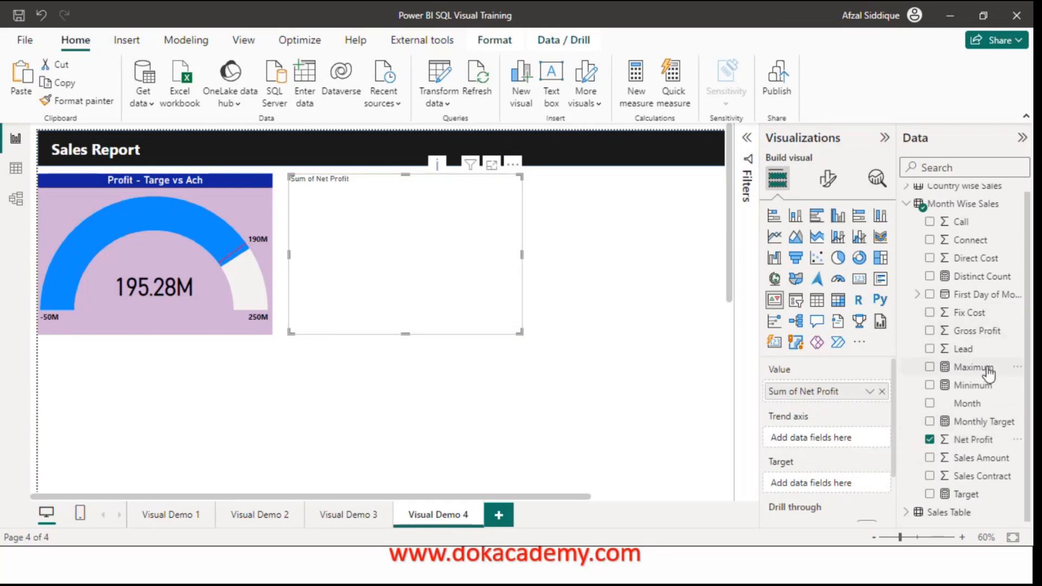
pyautogui.moveTo(961, 405); pyautogui.dragTo(849, 441)
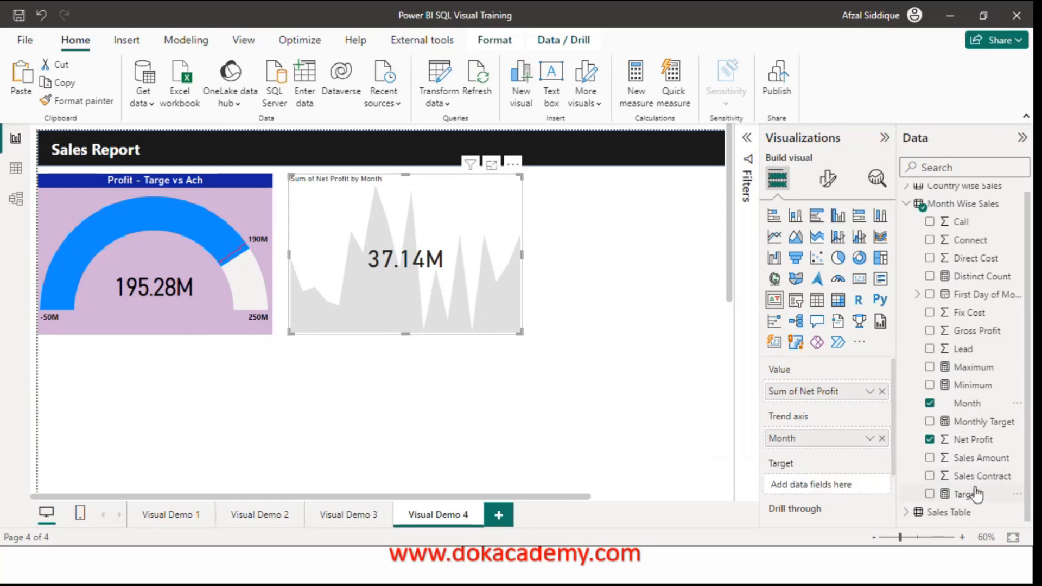
pyautogui.moveTo(822, 474); pyautogui.dragTo(823, 477)
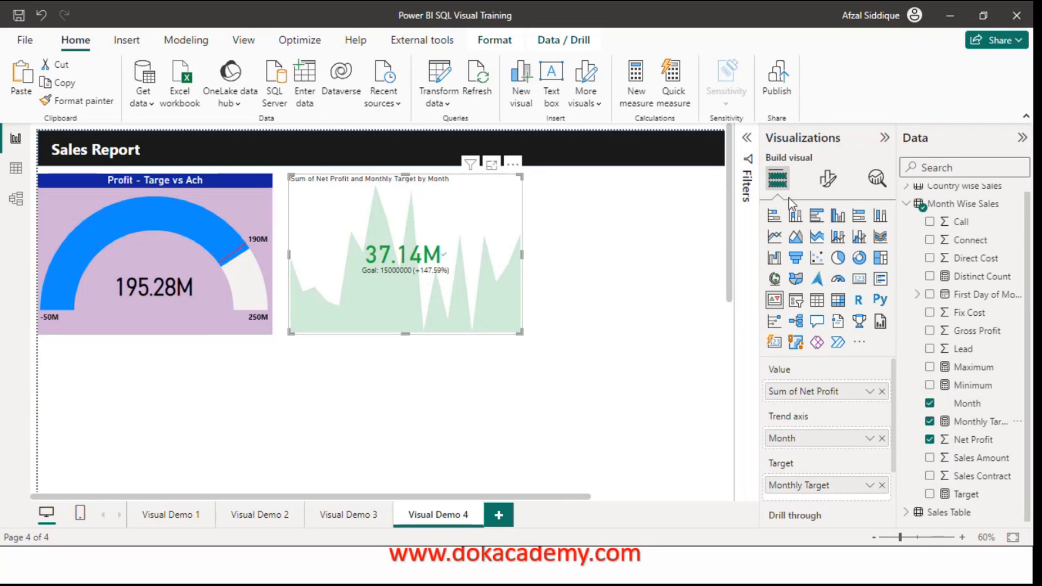
# Step: Replace the KPI visual's title text with "Profit KPI"
pyautogui.click(824, 187)
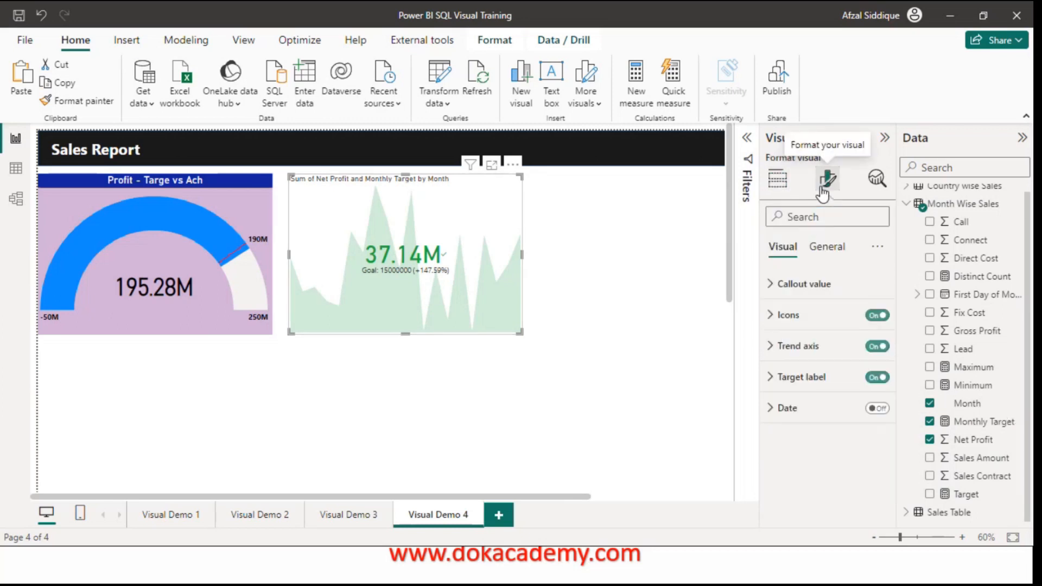
pyautogui.click(826, 249)
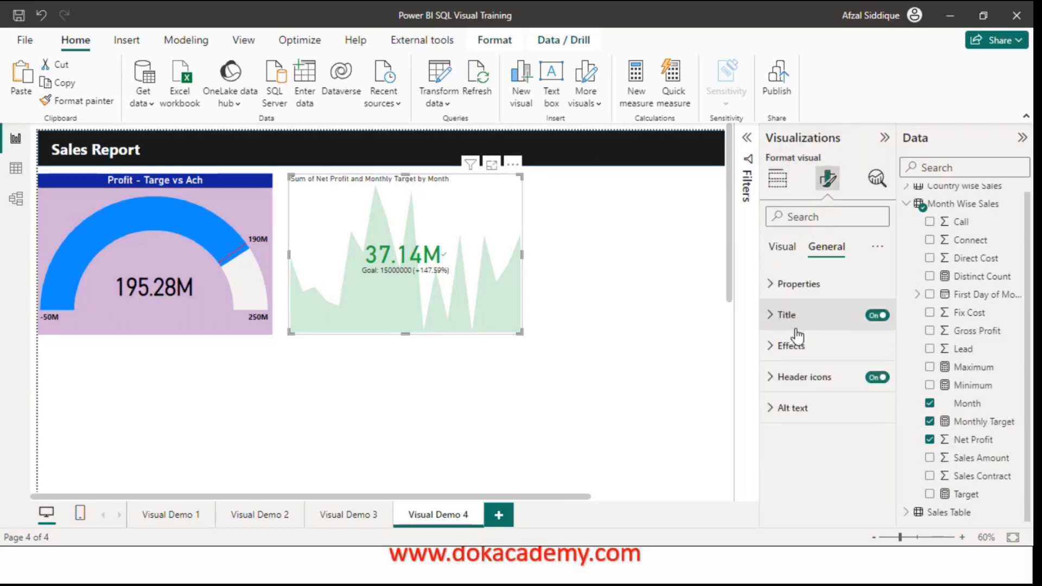
pyautogui.click(768, 319)
pyautogui.click(826, 389)
pyautogui.hotkey('ctrl', 'a')
pyautogui.press('BackSpace')
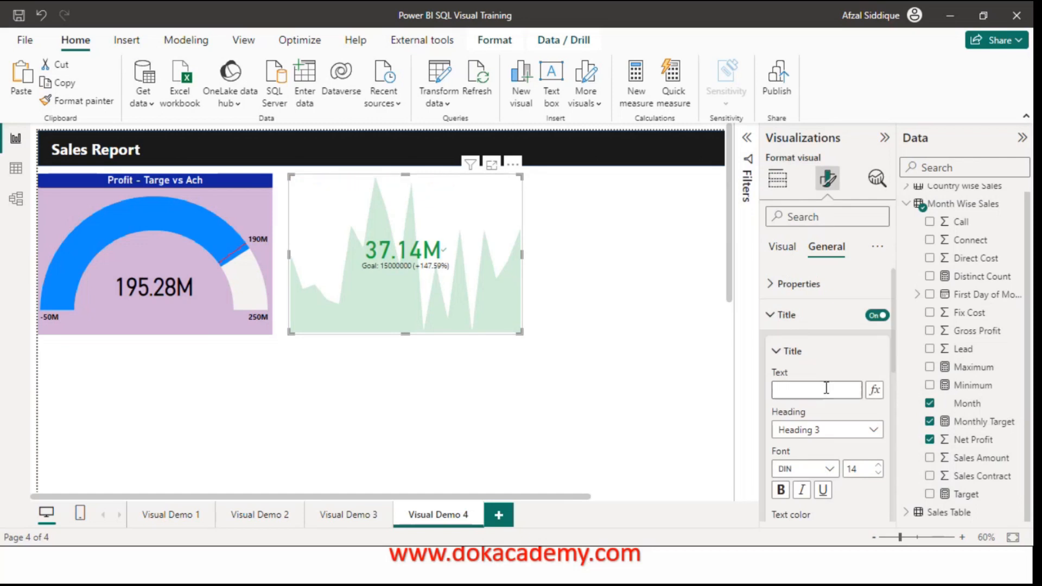
pyautogui.write('Profit KPI')
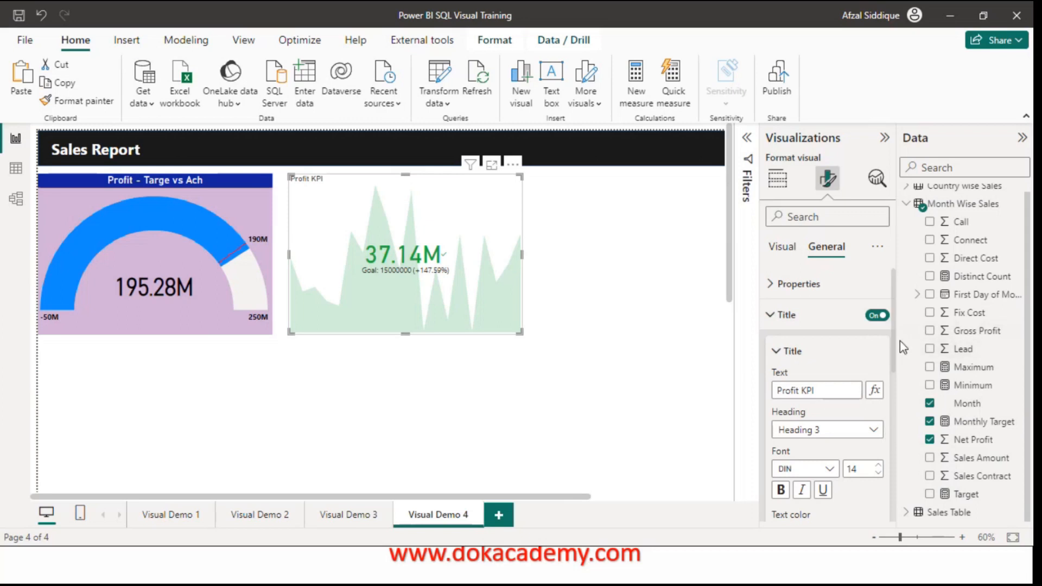
# Step: Centre the KPI visual's title and give it white text on a dark blue background
pyautogui.scroll(-3, 831, 380)
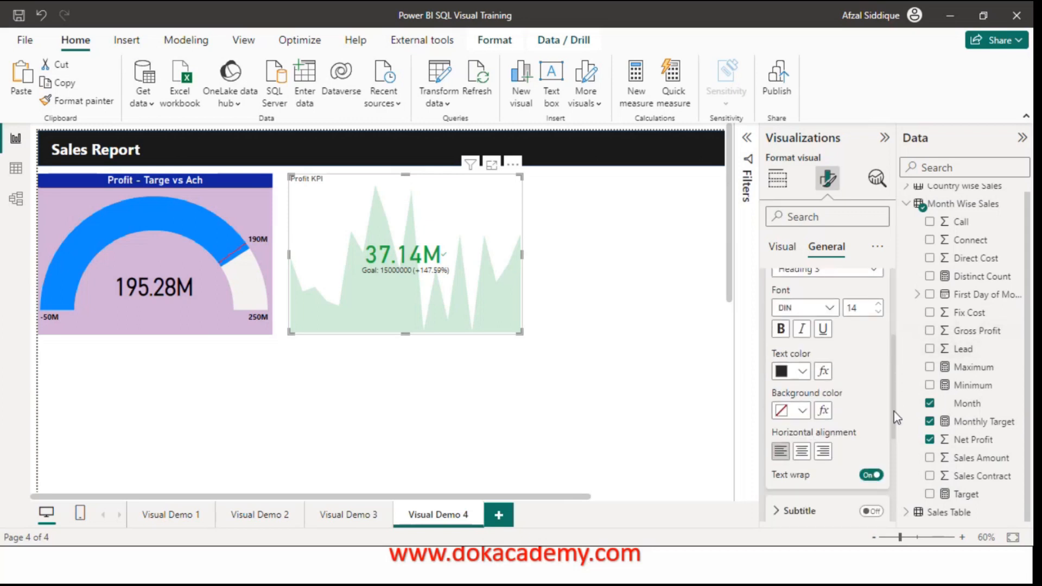
pyautogui.click(800, 451)
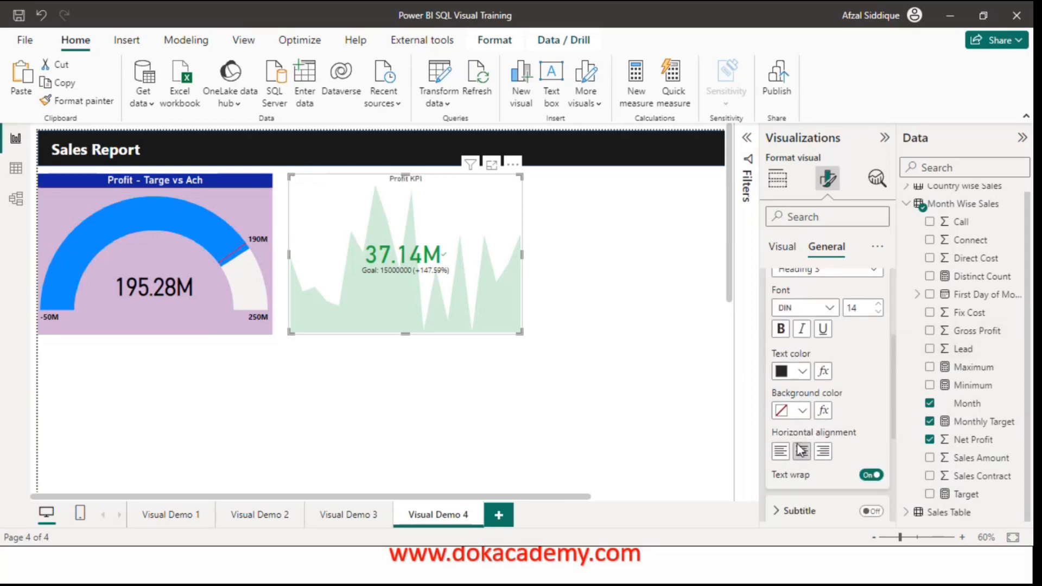
pyautogui.click(803, 411)
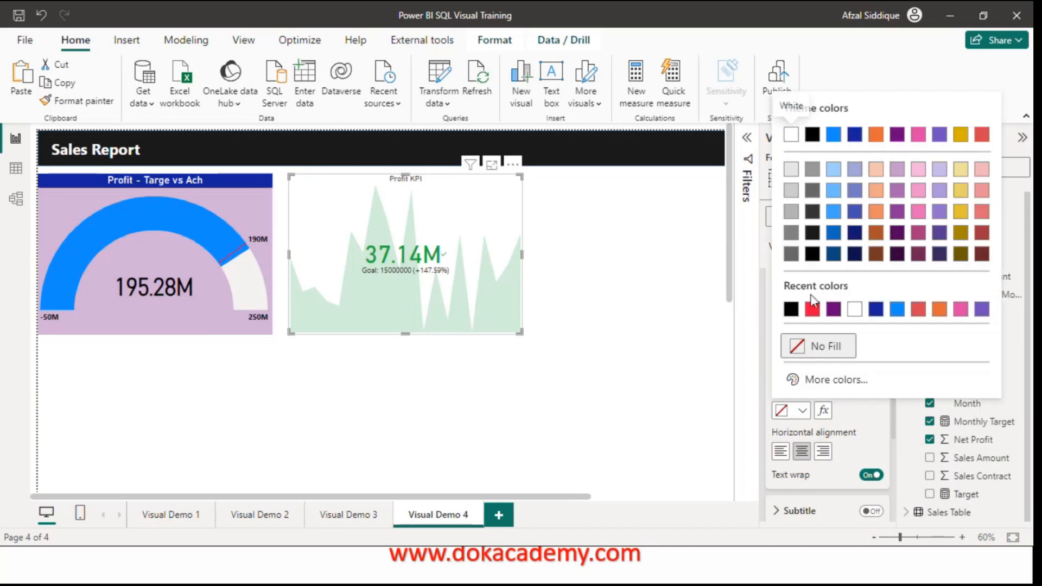
pyautogui.click(866, 308)
pyautogui.click(803, 372)
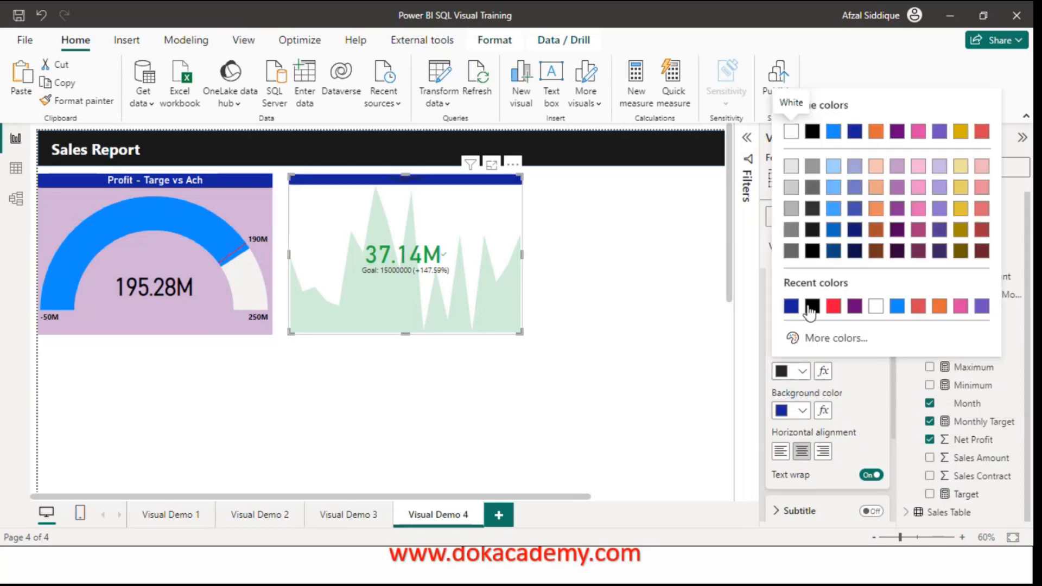
pyautogui.click(876, 307)
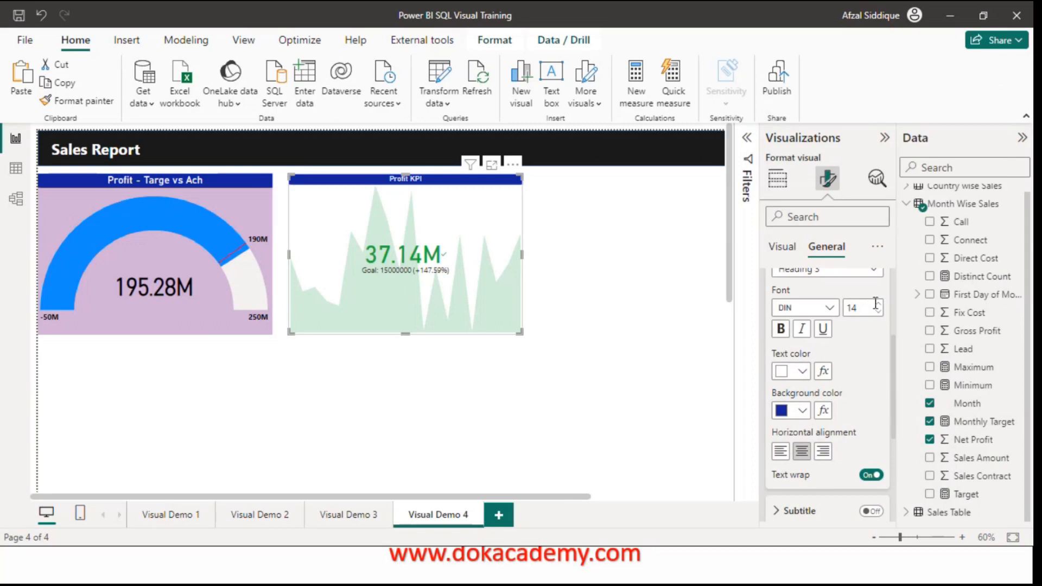
# Step: Set the KPI title's font size to 19 and collapse the title settings
pyautogui.click(879, 305)
pyautogui.click(879, 305)
pyautogui.click(879, 305)
pyautogui.click(879, 305)
pyautogui.click(878, 305)
pyautogui.click(878, 305)
pyautogui.click(878, 311)
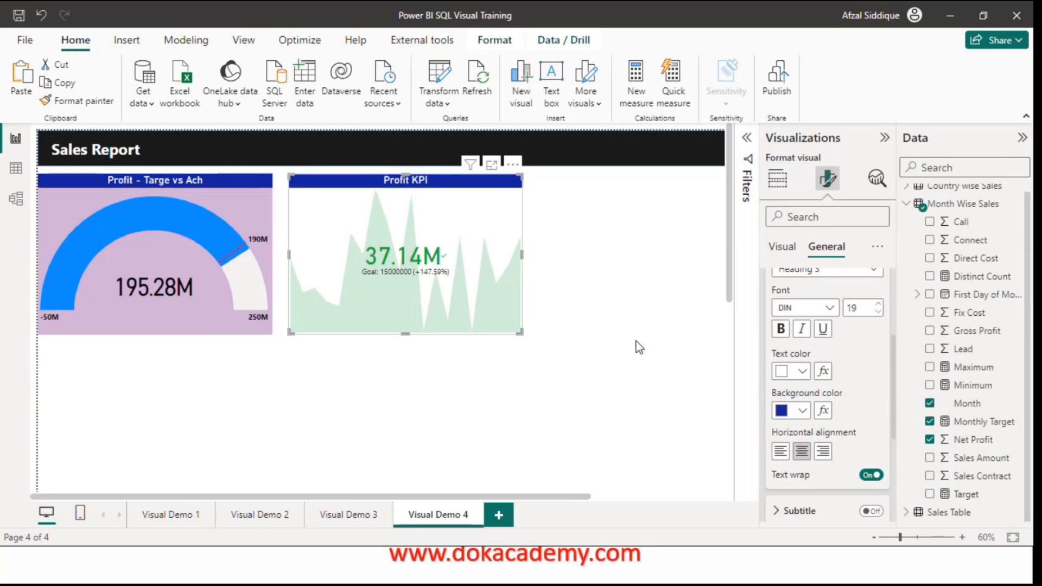
pyautogui.scroll(1, 895, 314)
pyautogui.scroll(2, 892, 308)
pyautogui.click(771, 314)
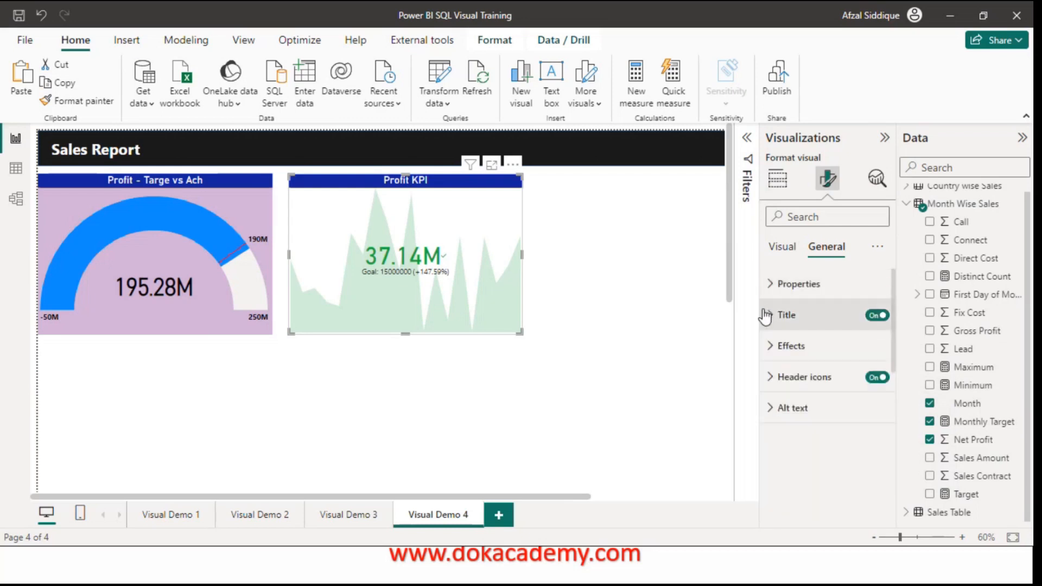
# Step: Give the KPI visual a dark blue background colour with 86% transparency
pyautogui.click(792, 346)
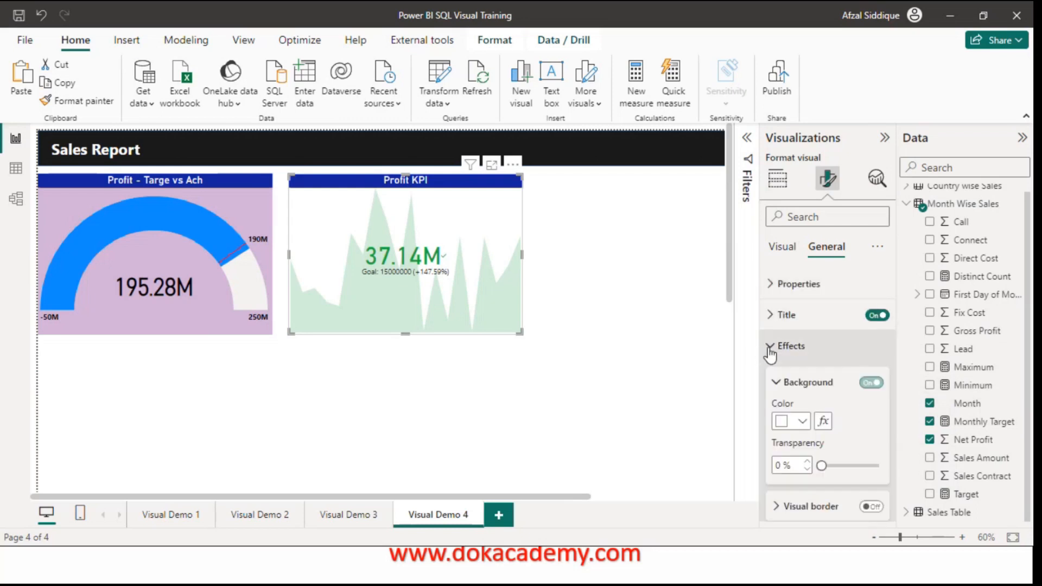
pyautogui.click(798, 422)
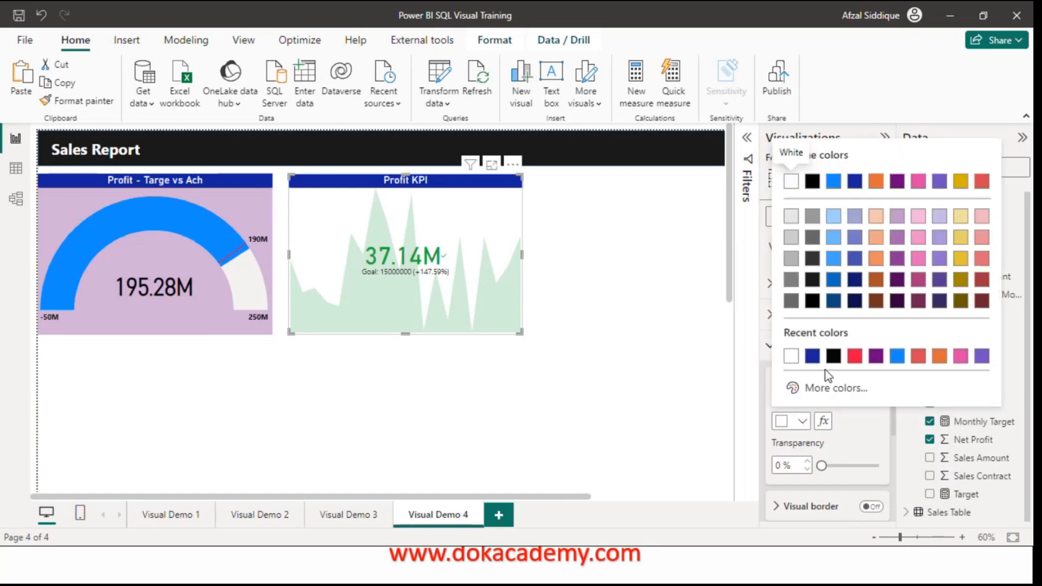
pyautogui.click(812, 355)
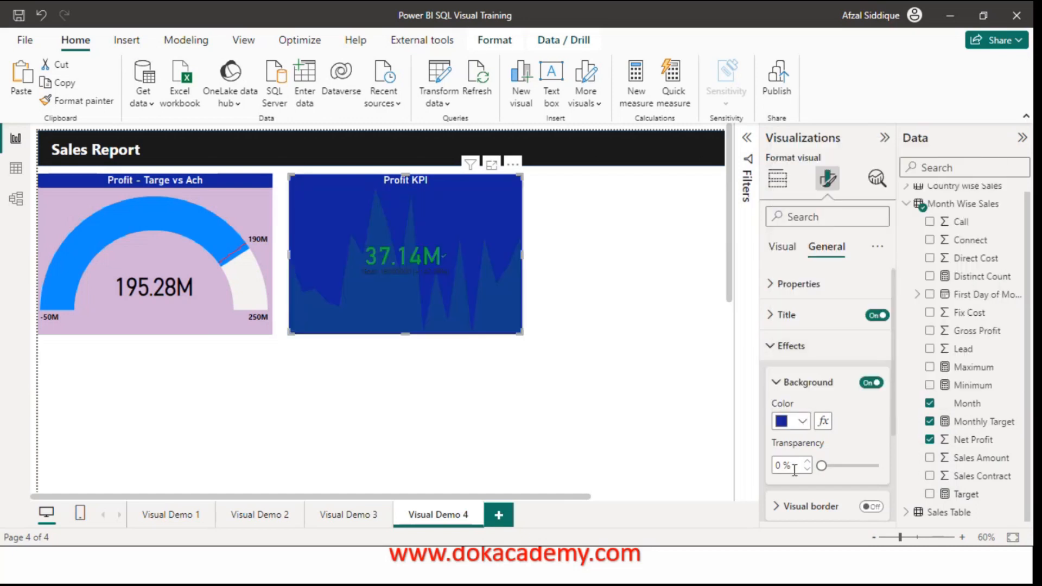
pyautogui.doubleClick(778, 464)
pyautogui.press('BackSpace')
pyautogui.write('8')
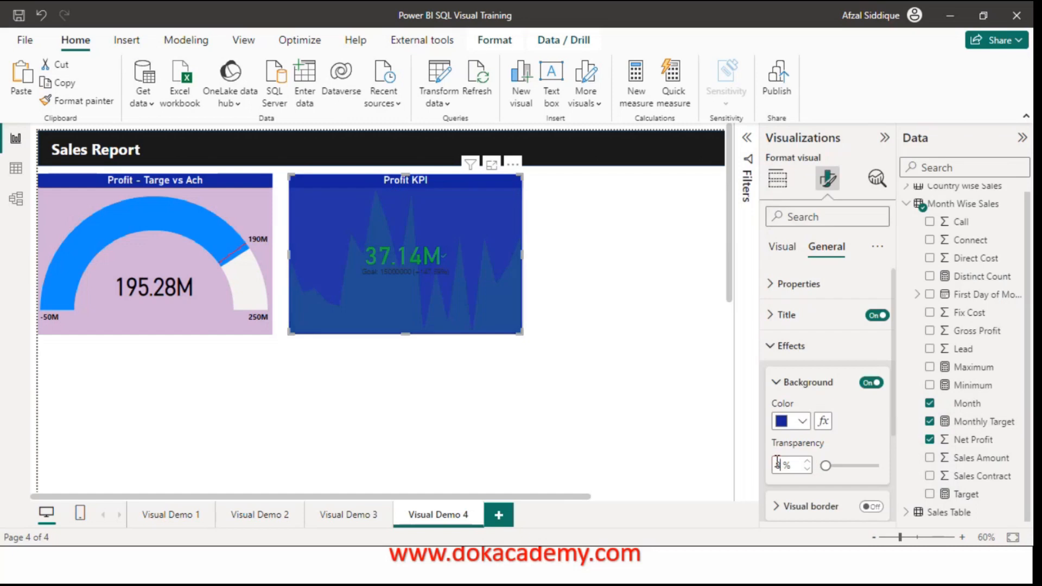
pyautogui.write('0')
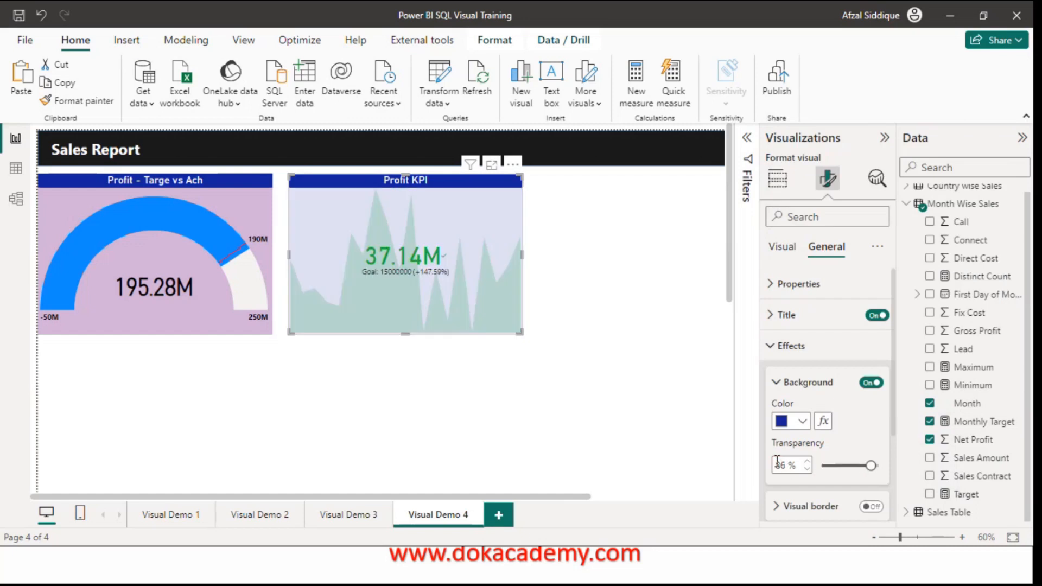
pyautogui.click(507, 467)
# Step: Set the size of the KPI visual's status icon to 28 pt
pyautogui.click(328, 293)
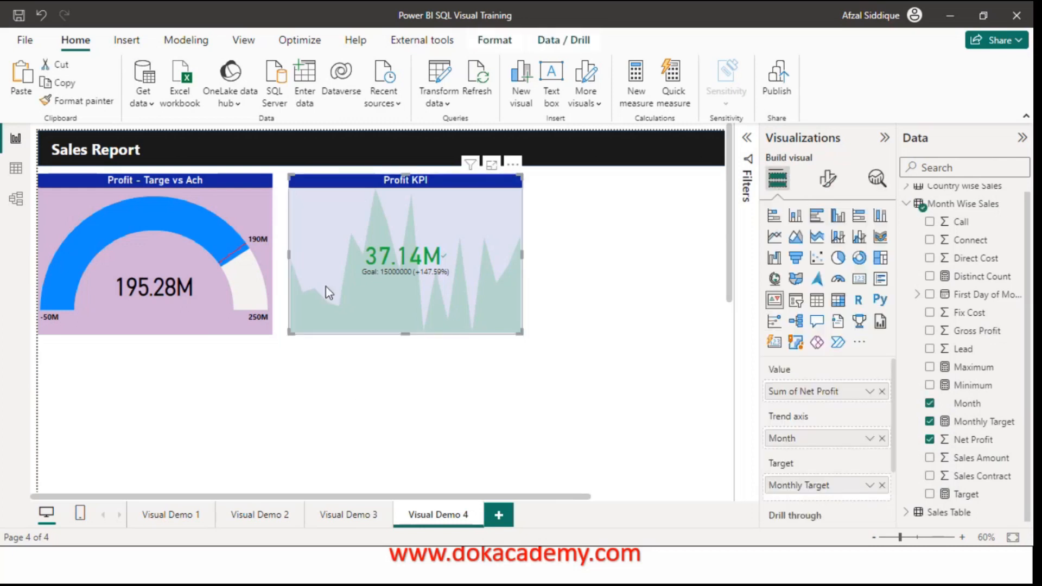
pyautogui.click(828, 178)
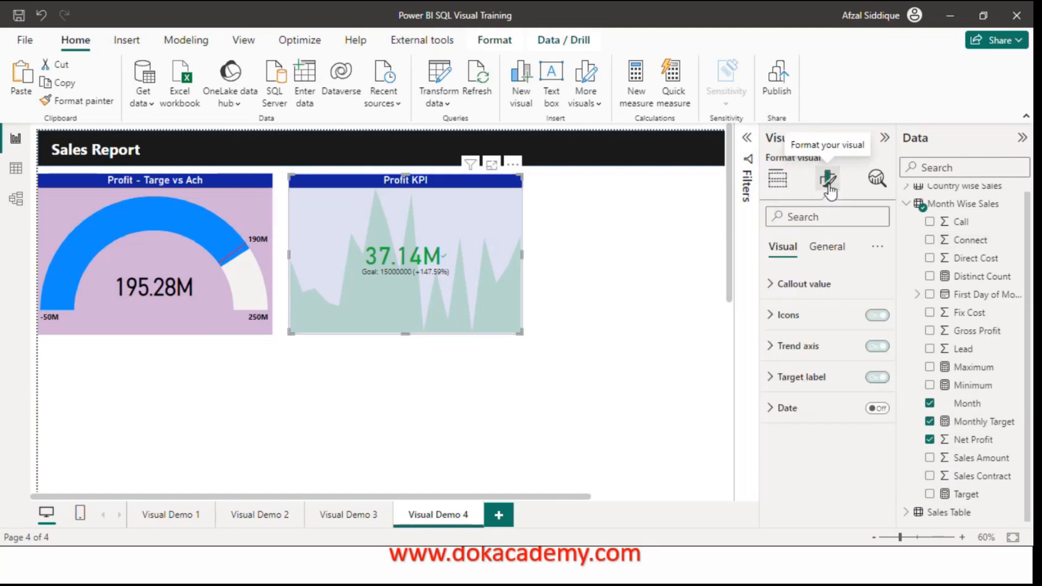
pyautogui.click(771, 314)
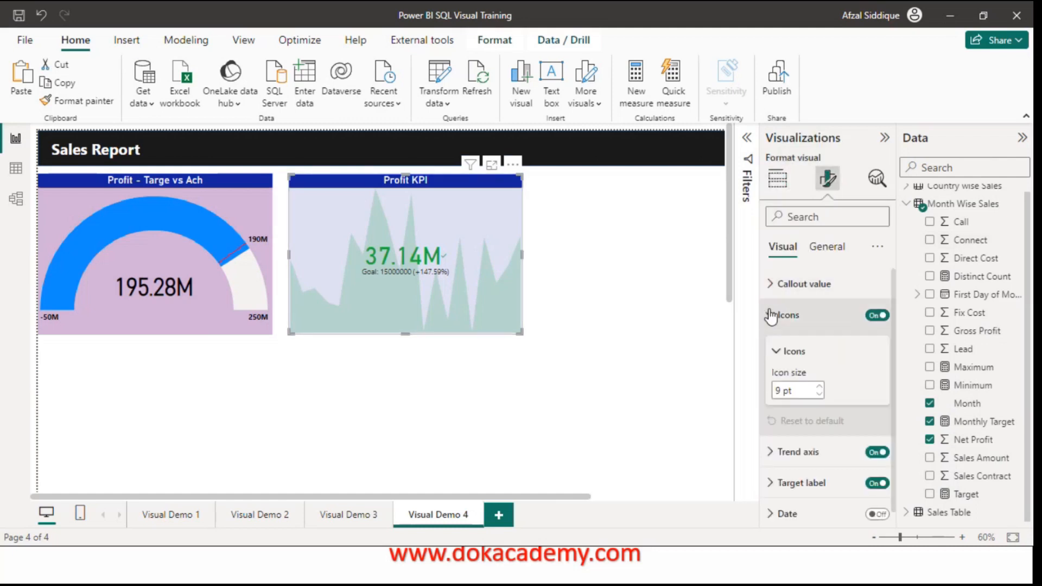
pyautogui.click(821, 386)
pyautogui.click(821, 387)
pyautogui.click(821, 386)
pyautogui.click(821, 387)
pyautogui.click(821, 387)
pyautogui.click(821, 387)
pyautogui.click(821, 387)
pyautogui.click(821, 386)
pyautogui.click(821, 386)
pyautogui.click(821, 386)
pyautogui.click(821, 386)
pyautogui.click(821, 386)
pyautogui.click(820, 387)
pyautogui.click(821, 387)
pyautogui.click(821, 386)
pyautogui.click(821, 387)
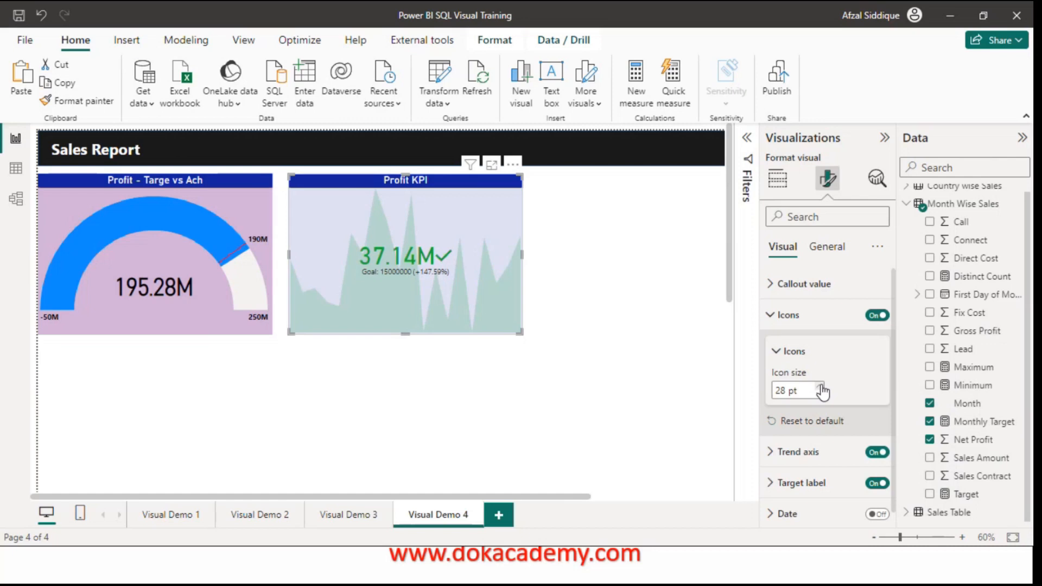
# Step: Set the Monthly Target measure to 45000000 and commit the formula
pyautogui.click(965, 427)
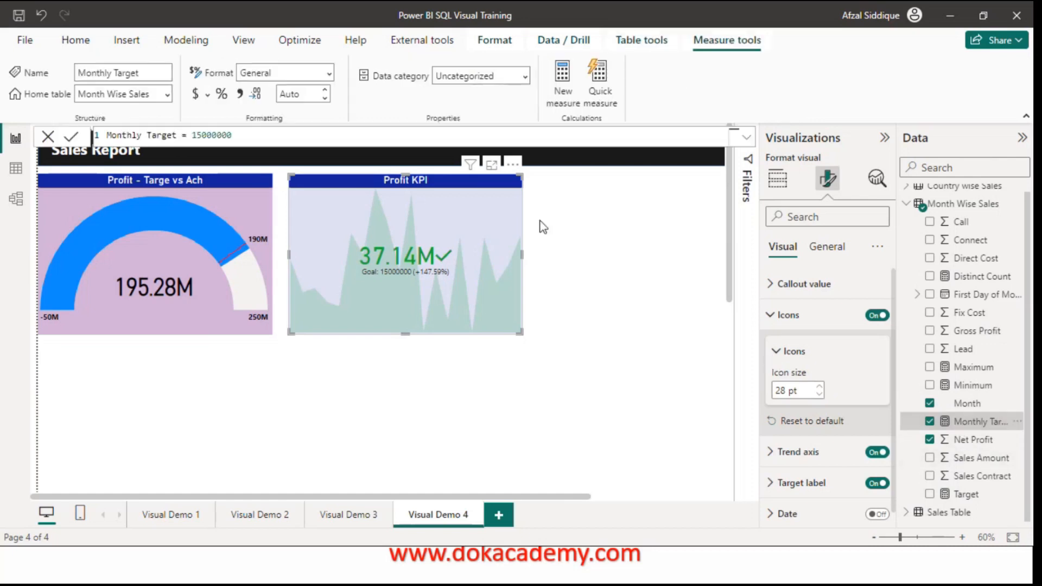
pyautogui.click(194, 135)
pyautogui.press('BackSpace')
pyautogui.write('4')
pyautogui.click(73, 139)
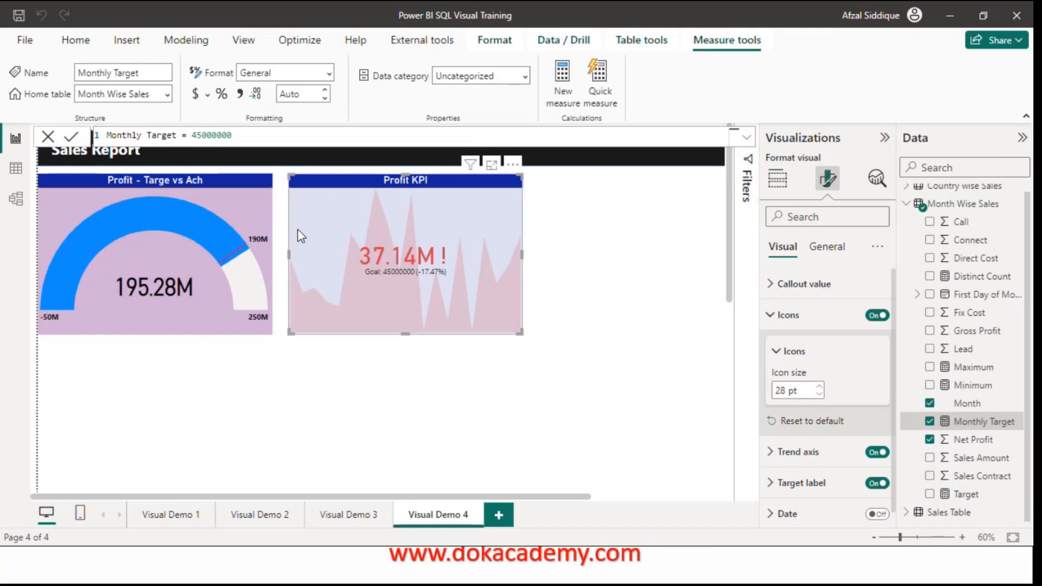
# Step: Restore the Monthly Target measure's formula to 15000000 and commit it
pyautogui.click(199, 136)
pyautogui.press('BackSpace')
pyautogui.write('1')
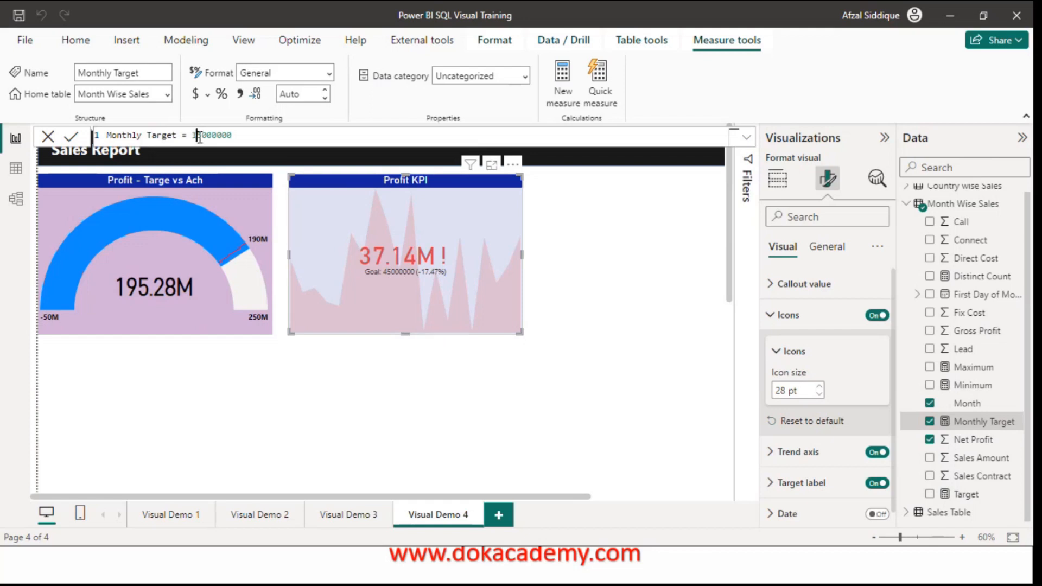
pyautogui.click(71, 136)
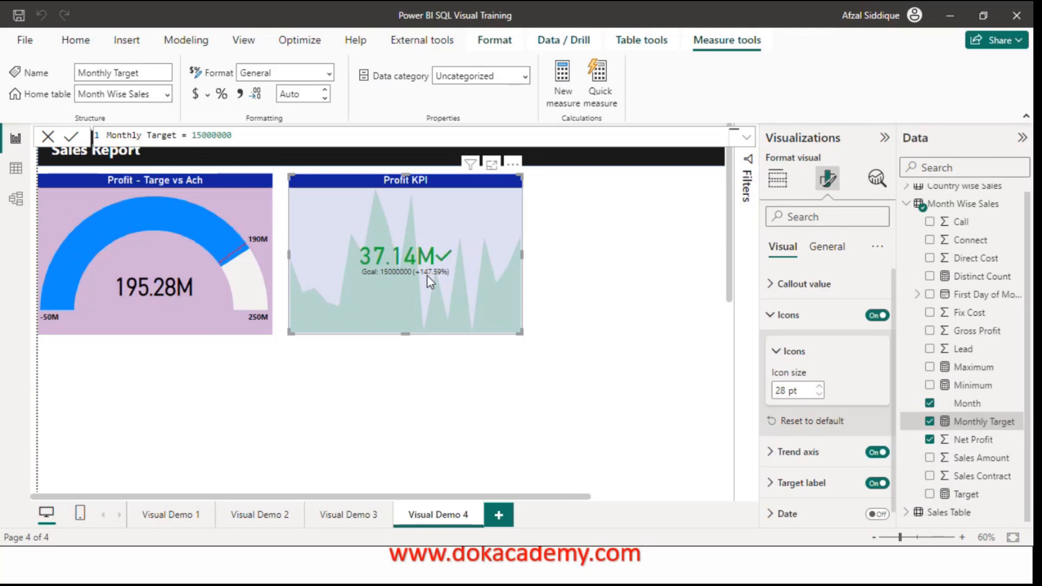
# Step: Examine the KPI visual's trend axis settings, including the colour choices for good and neutral results
pyautogui.click(773, 315)
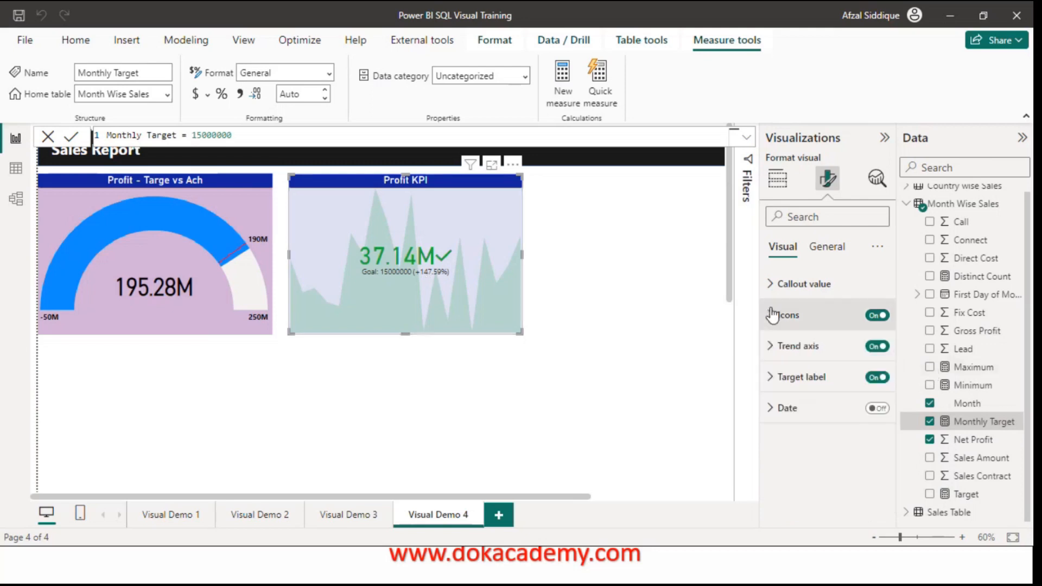
pyautogui.click(774, 342)
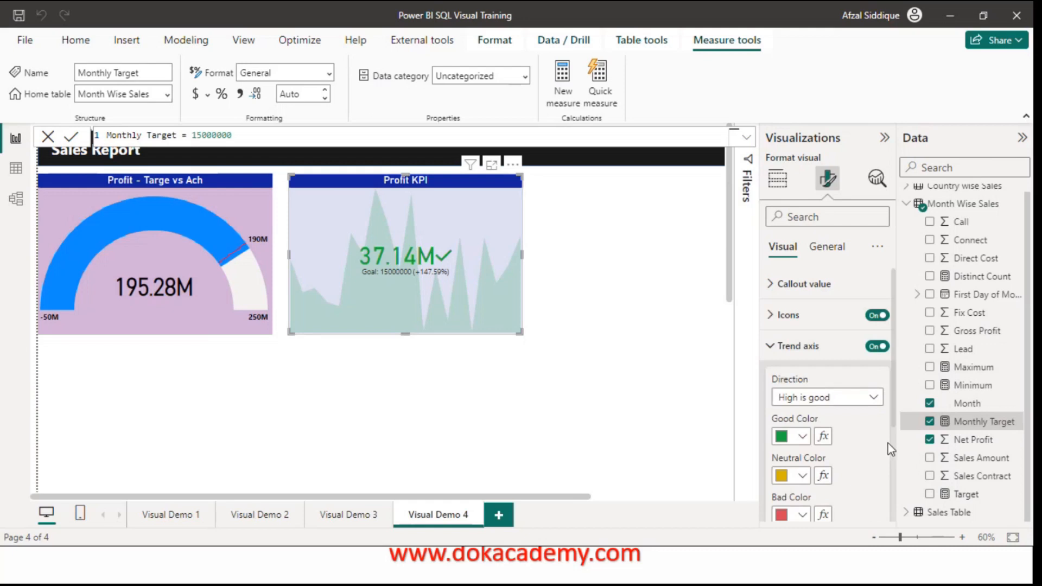
pyautogui.moveTo(892, 392); pyautogui.dragTo(892, 418)
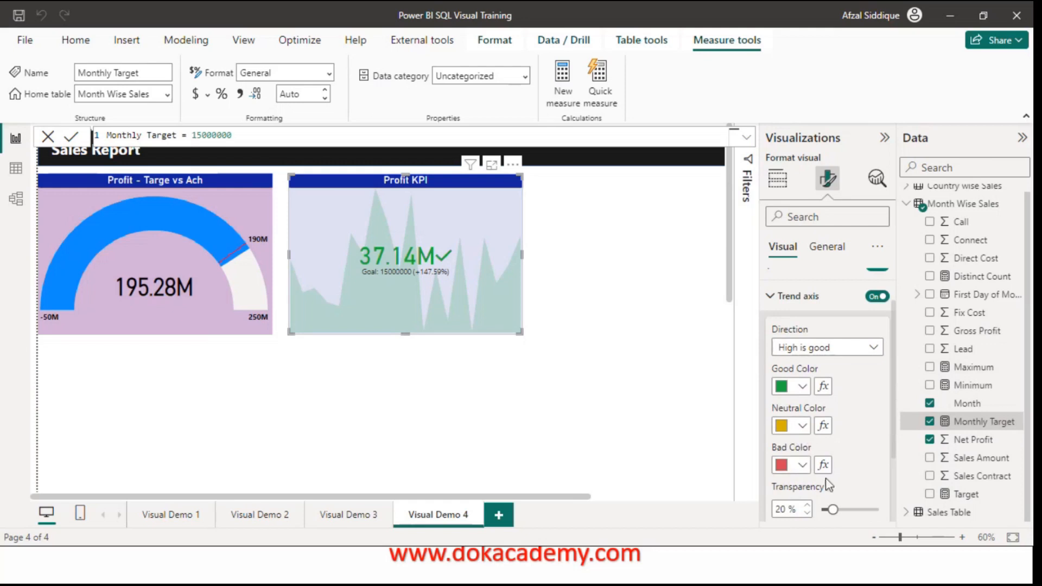
pyautogui.click(804, 388)
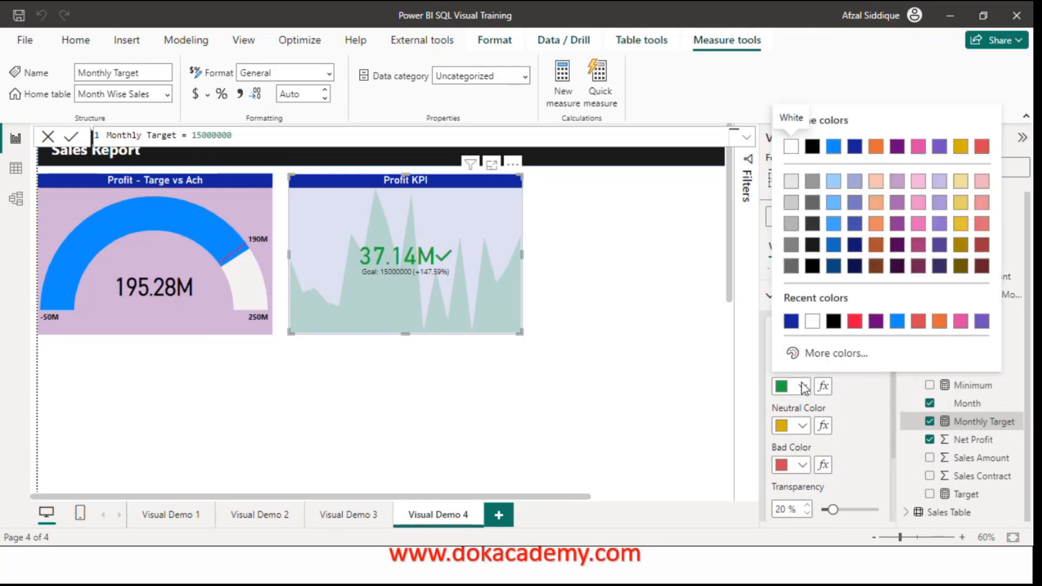
pyautogui.click(804, 388)
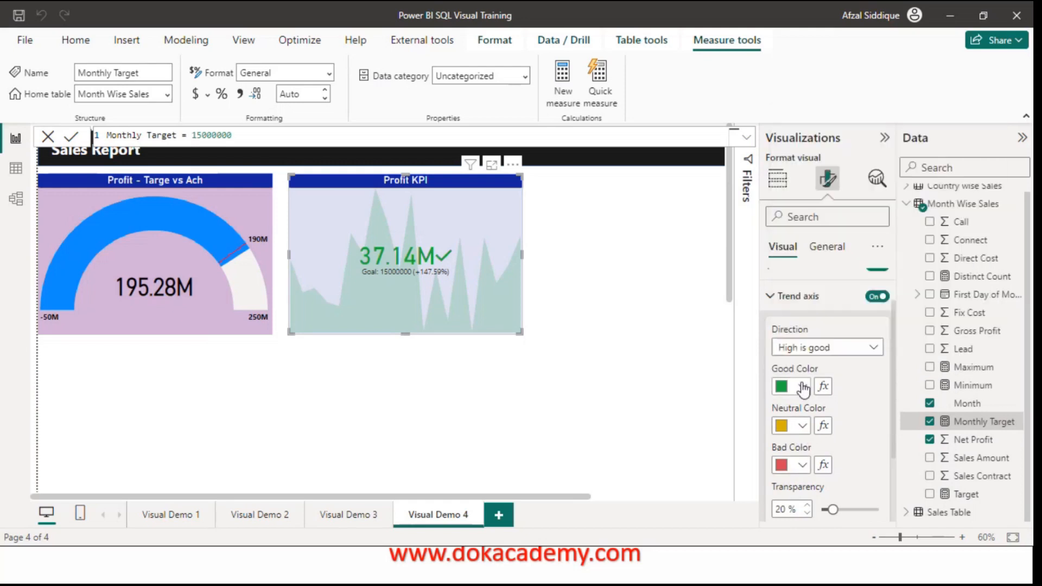
pyautogui.click(804, 427)
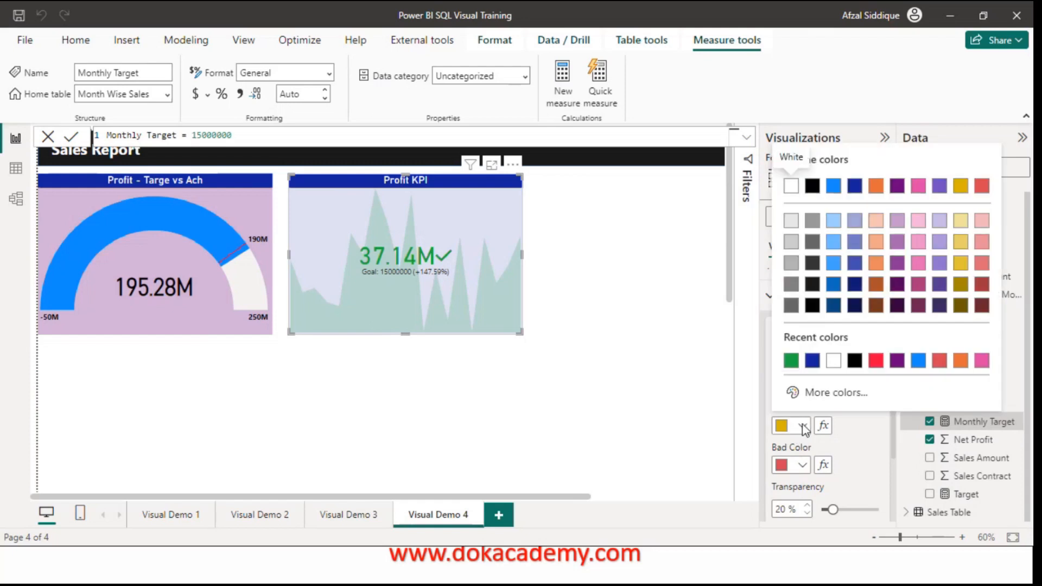
pyautogui.click(546, 354)
# Step: Set the Monthly Target measure to 35000000 and commit the formula
pyautogui.click(202, 135)
pyautogui.press('BackSpace')
pyautogui.press('BackSpace')
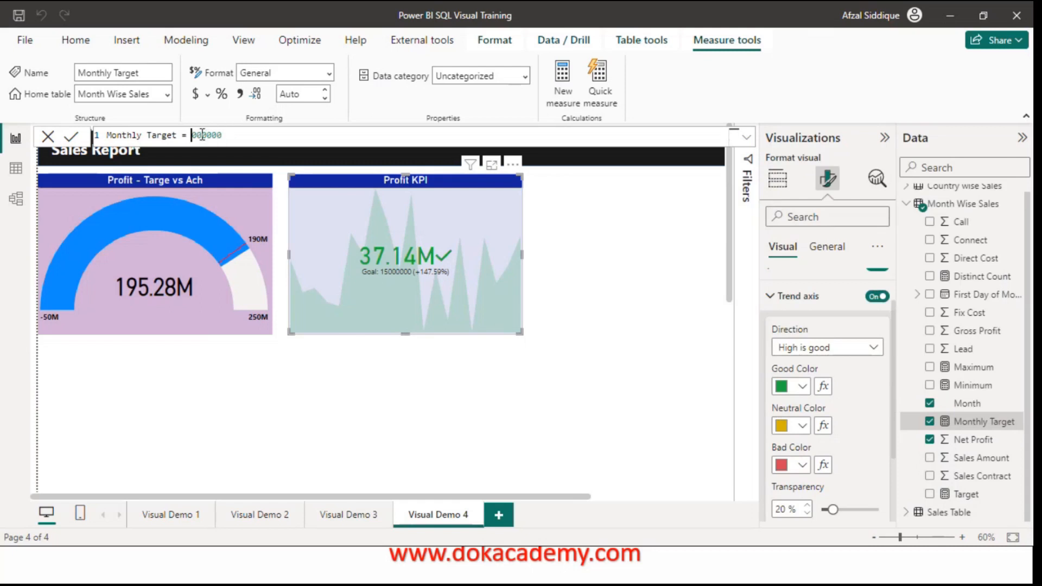
pyautogui.write('35')
pyautogui.click(77, 137)
# Step: Set the Monthly Target measure to 37000000 and commit the formula
pyautogui.click(198, 135)
pyautogui.press('Delete')
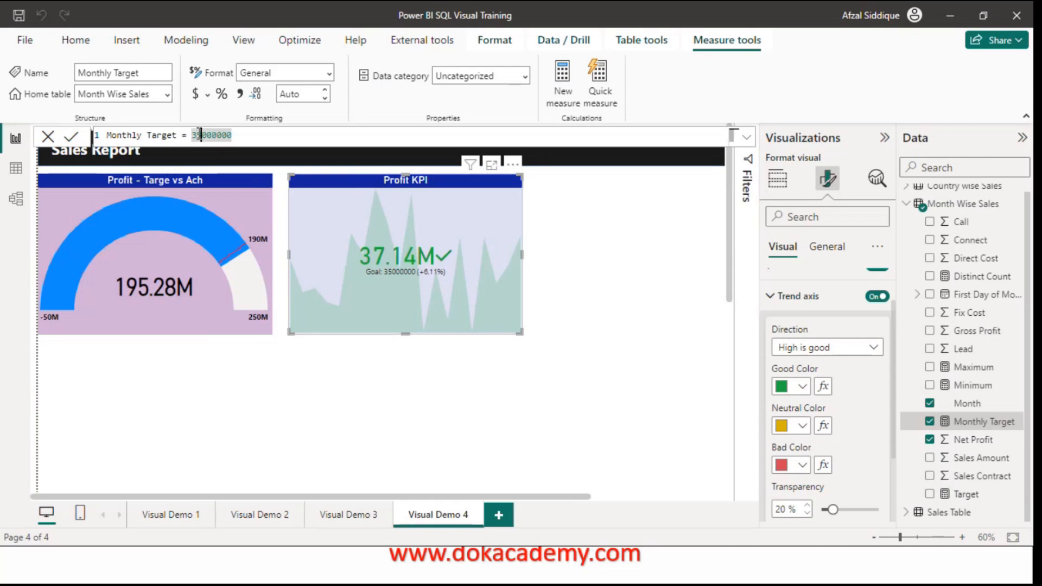
pyautogui.write('7')
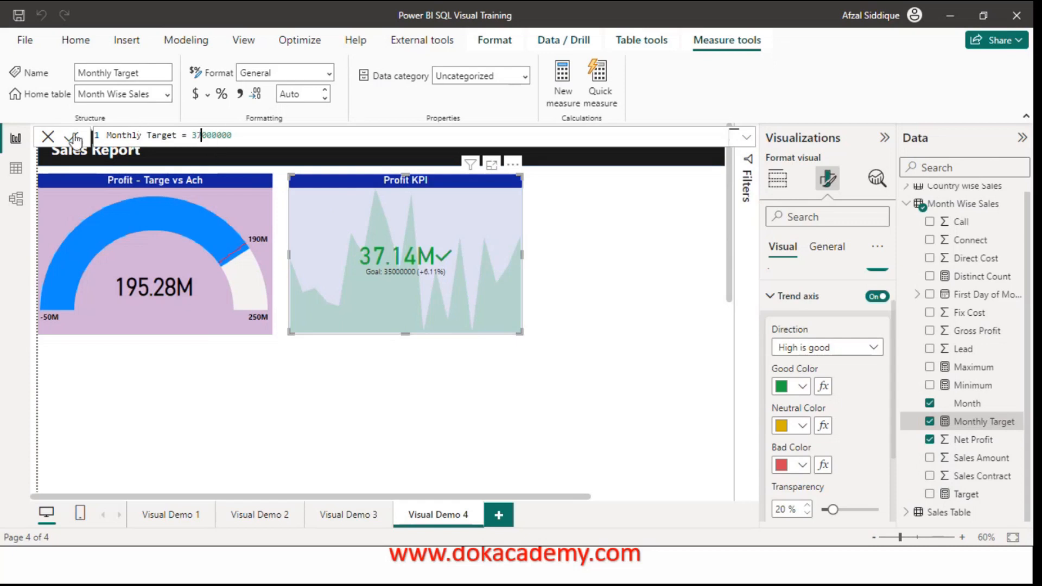
pyautogui.click(75, 139)
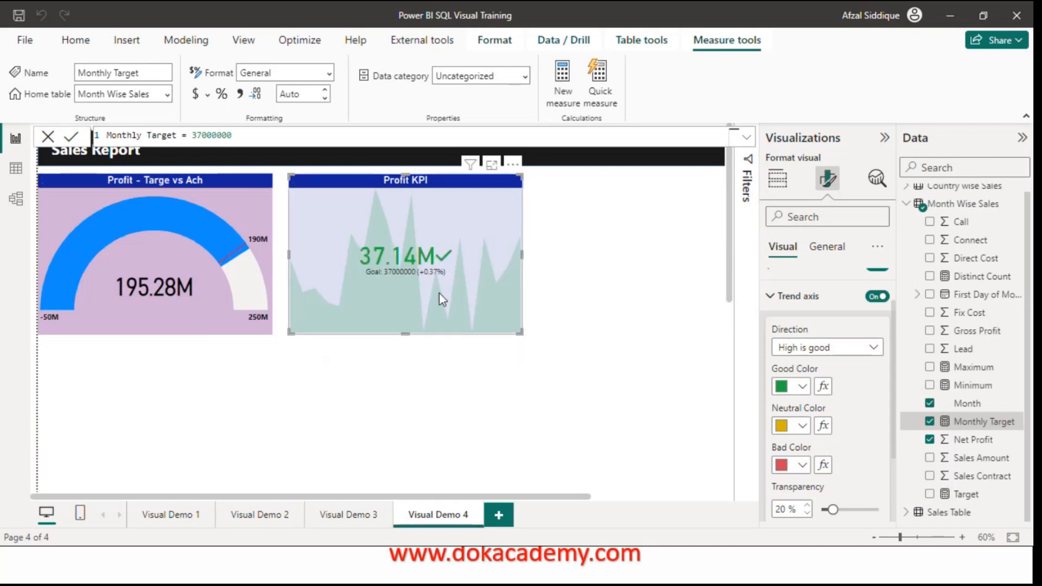
# Step: Set the Monthly Target measure to 37140000 and commit the formula
pyautogui.click(197, 136)
pyautogui.doubleClick(198, 135)
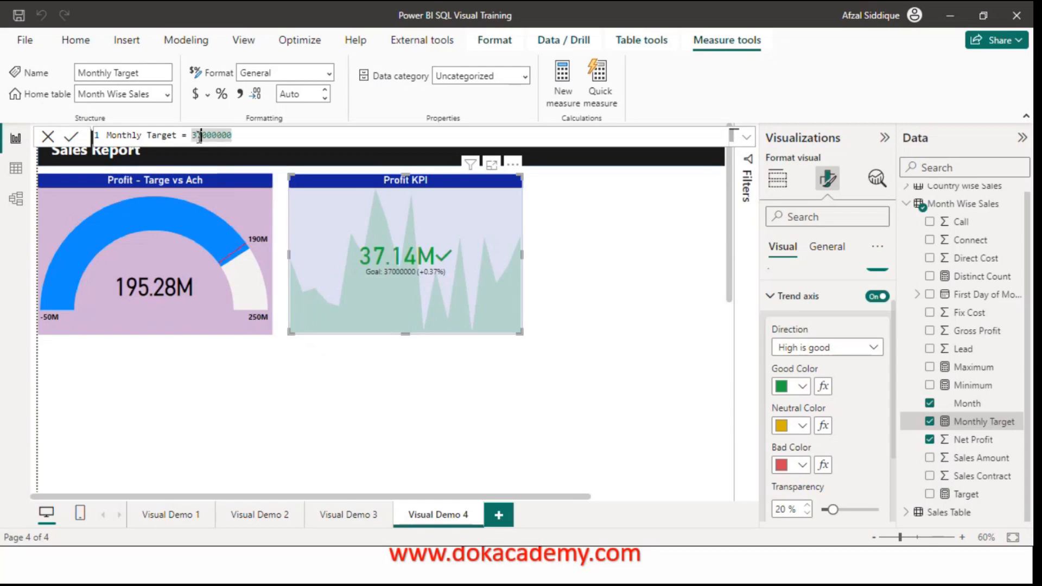
pyautogui.press('Right')
pyautogui.press('Right')
pyautogui.press('BackSpace')
pyautogui.press('BackSpace')
pyautogui.write('14')
pyautogui.click(71, 140)
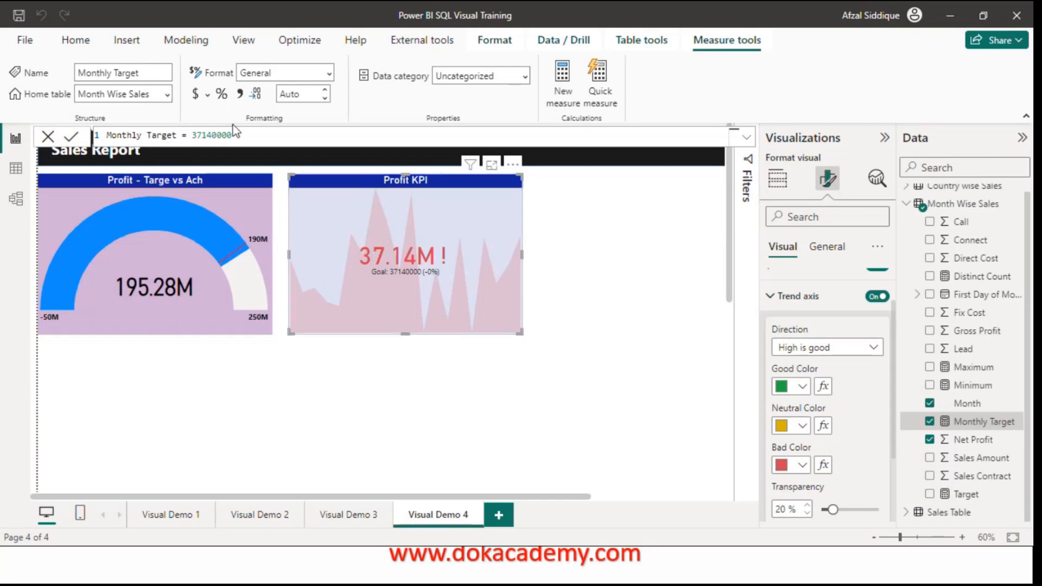
# Step: Replace the Monthly Target measure's constant with the start of a SUM function
pyautogui.hotkey('ctrl', 'BackSpace')
pyautogui.write('Ptro')
pyautogui.press('BackSpace')
pyautogui.press('BackSpace')
pyautogui.press('BackSpace')
pyautogui.write('ro')
pyautogui.press('BackSpace')
pyautogui.press('BackSpace')
pyautogui.press('BackSpace')
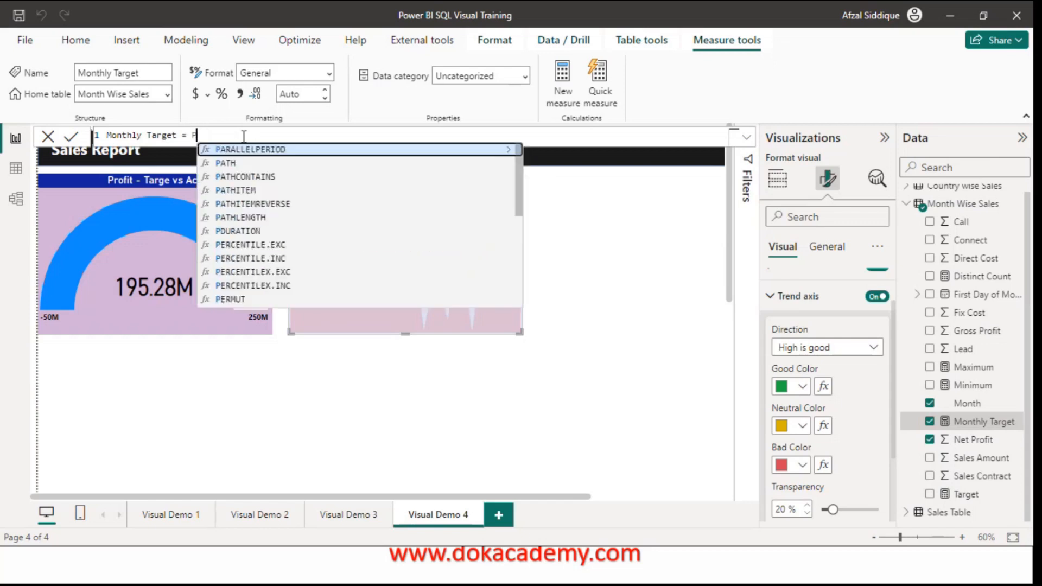
pyautogui.write('SUm')
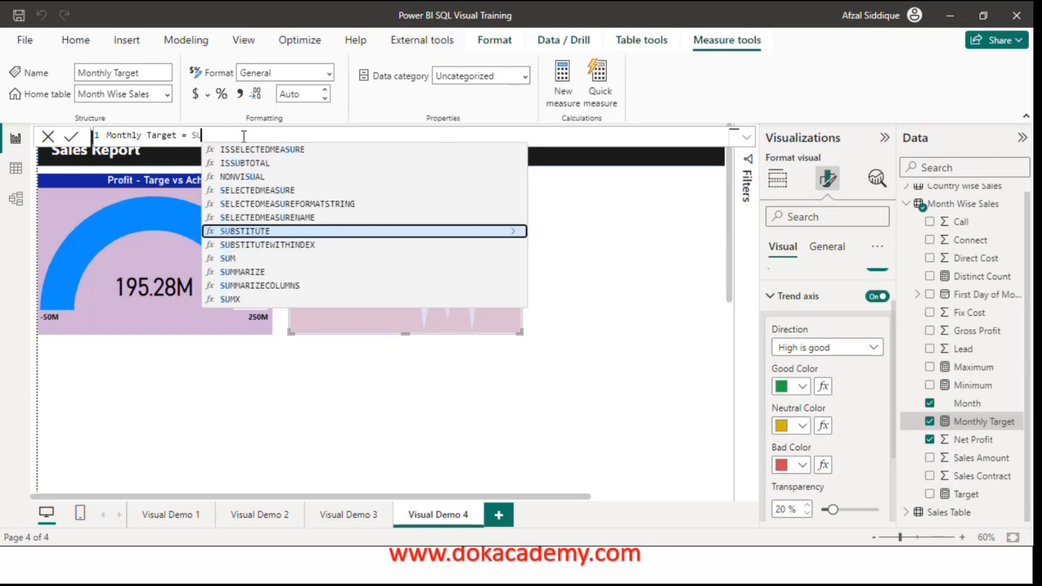
pyautogui.press('Tab')
pyautogui.write('o')
pyautogui.press('Down')
pyautogui.press('Down')
pyautogui.press('Tab')
pyautogui.press('BackSpace')
pyautogui.press('BackSpace')
pyautogui.press('BackSpace')
pyautogui.press('BackSpace')
pyautogui.press('BackSpace')
pyautogui.press('BackSpace')
pyautogui.press('BackSpace')
pyautogui.press('BackSpace')
pyautogui.press('BackSpace')
pyautogui.press('BackSpace')
pyautogui.press('BackSpace')
pyautogui.press('BackSpace')
pyautogui.press('BackSpace')
pyautogui.press('BackSpace')
pyautogui.press('BackSpace')
pyautogui.press('BackSpace')
pyautogui.press('BackSpace')
pyautogui.press('BackSpace')
pyautogui.press('BackSpace')
pyautogui.press('BackSpace')
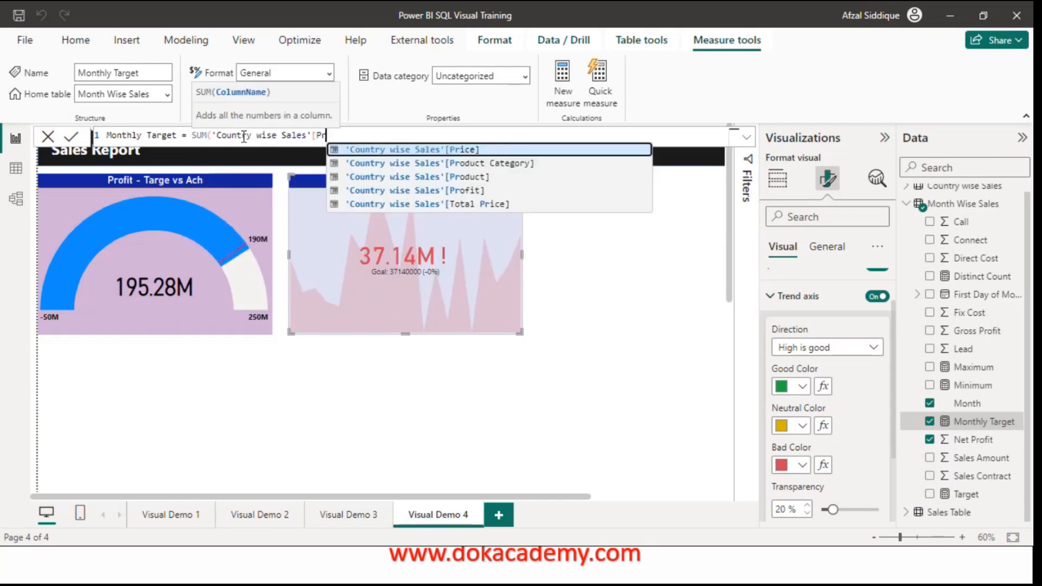
# Step: Complete the Monthly Target formula as SUM('Month Wise Sales'[Net Profit]) and commit it
pyautogui.write('prof')
pyautogui.press('Down')
pyautogui.press('Down')
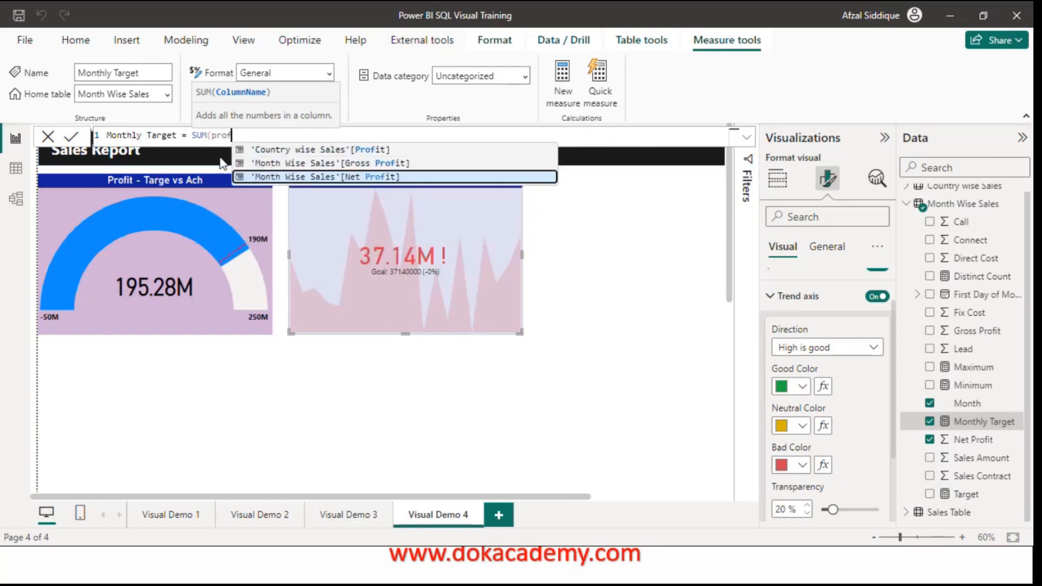
pyautogui.press('Tab')
pyautogui.write(')')
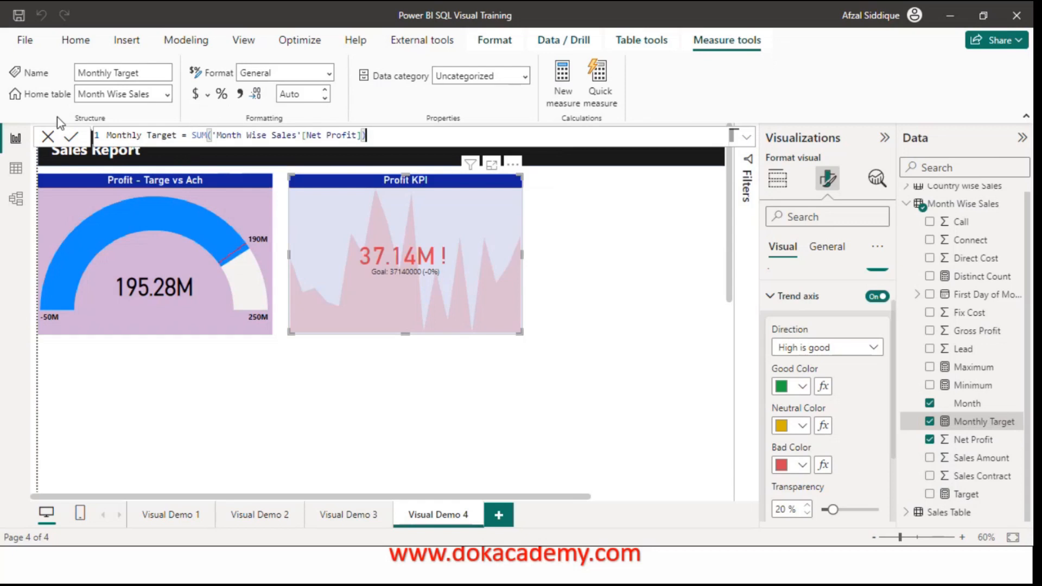
pyautogui.click(76, 136)
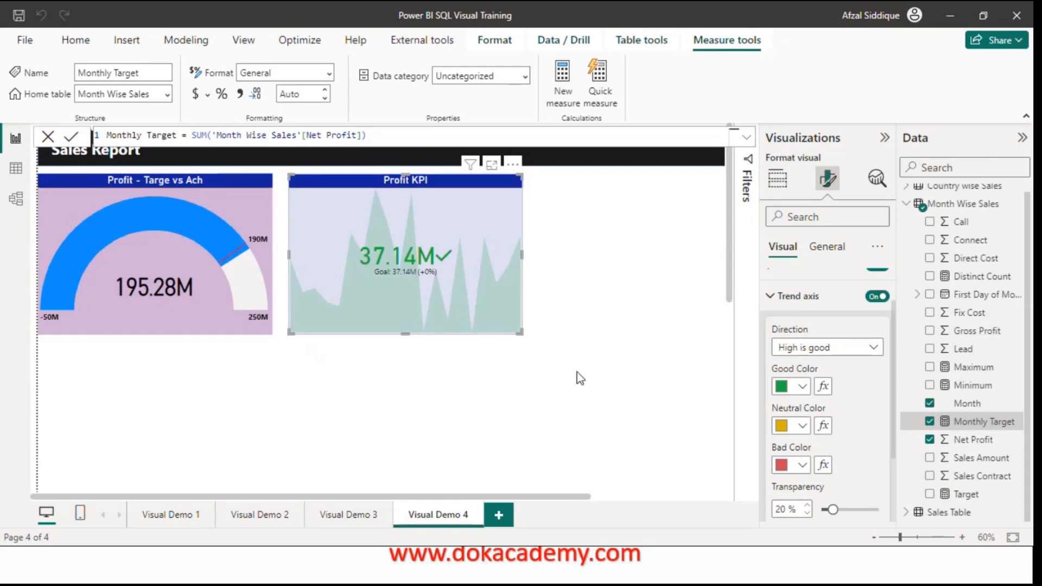
# Step: Set the KPI visual's trend axis transparency to 35% and collapse the trend axis settings
pyautogui.moveTo(892, 430); pyautogui.dragTo(897, 458)
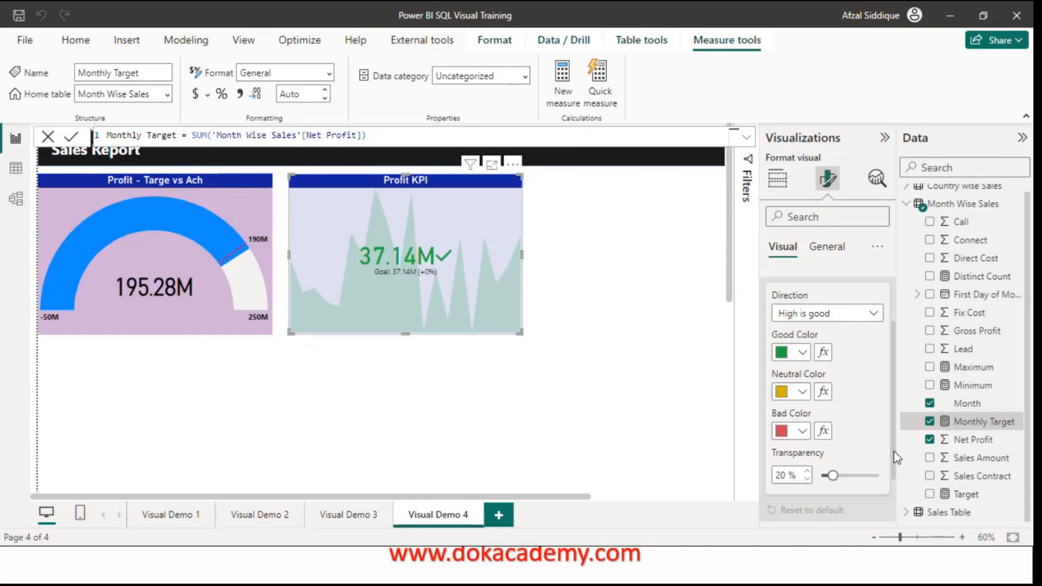
pyautogui.moveTo(833, 476); pyautogui.dragTo(842, 476)
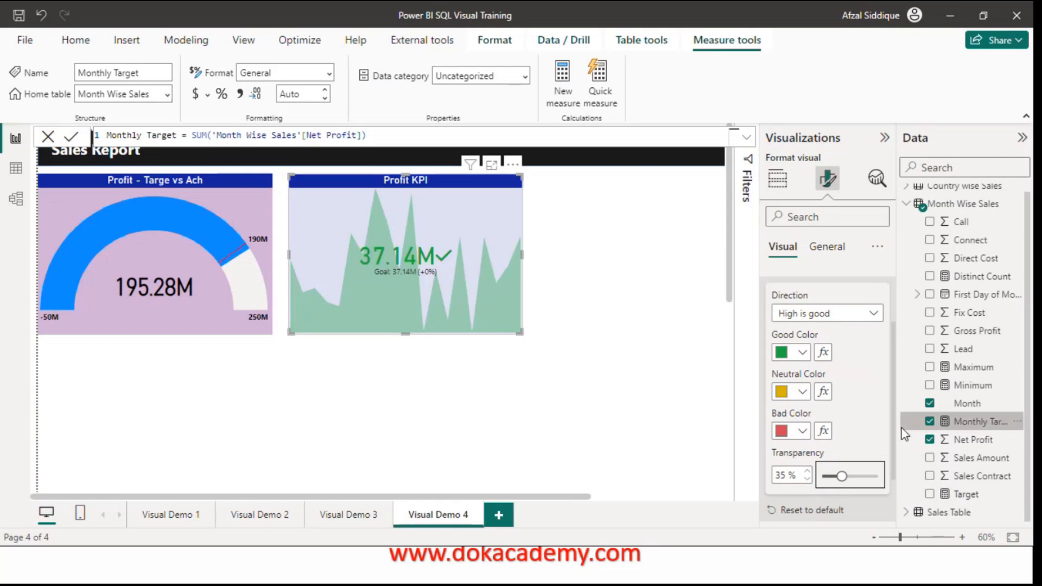
pyautogui.scroll(1, 888, 390)
pyautogui.scroll(1, 889, 390)
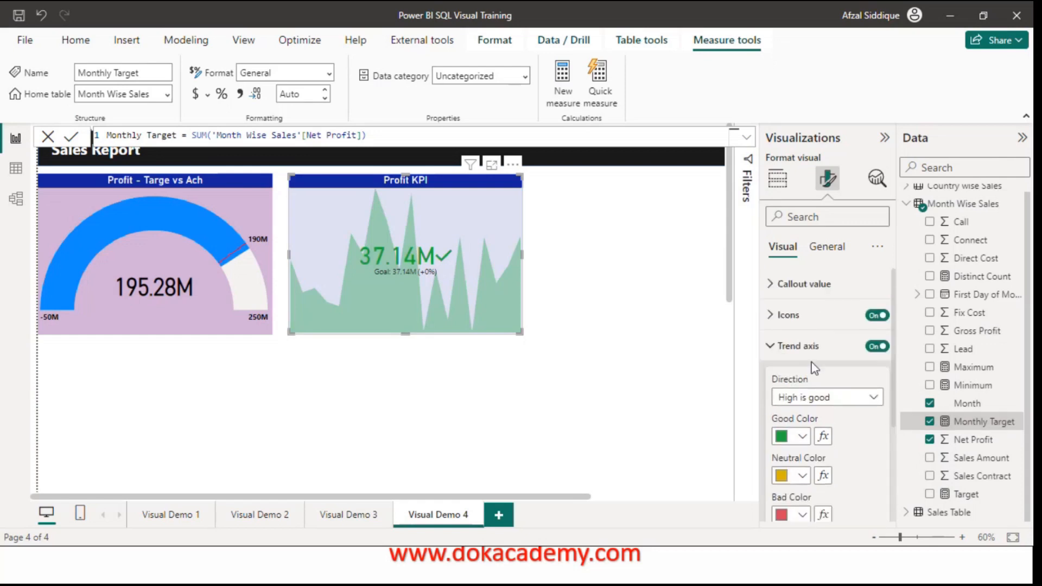
pyautogui.click(772, 348)
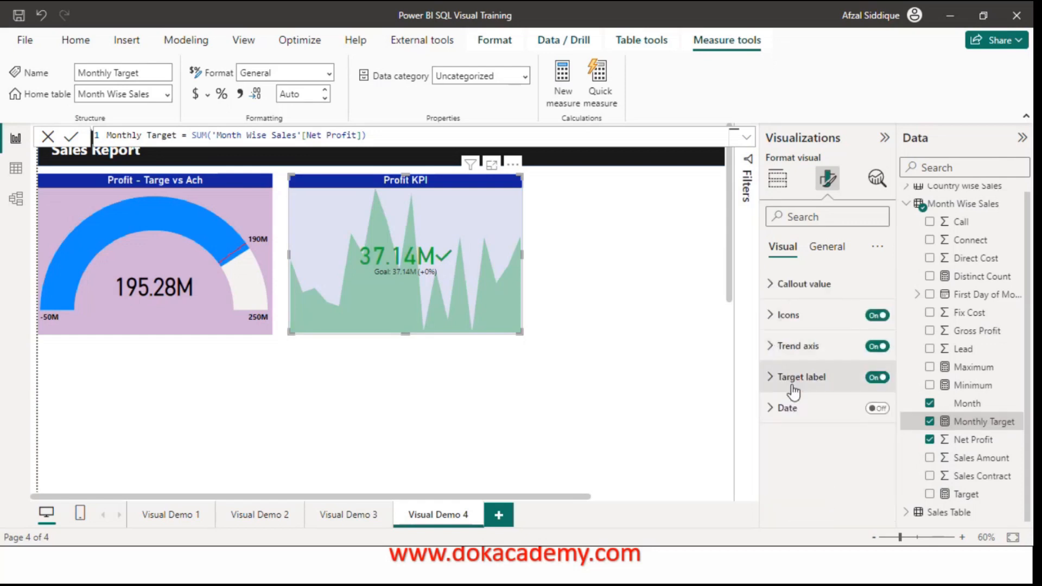
# Step: Replace the Monthly Target measure's SUM expression with 15000000 and commit the formula
pyautogui.click(399, 133)
pyautogui.hotkey('shift', 'Left')
pyautogui.hotkey('shift', 'Left')
pyautogui.hotkey('shift', 'Left')
pyautogui.hotkey('shift', 'Left')
pyautogui.hotkey('shift', 'Left')
pyautogui.hotkey('shift', 'Left')
pyautogui.hotkey('shift', 'Left')
pyautogui.hotkey('shift', 'Left')
pyautogui.hotkey('shift', 'Left')
pyautogui.hotkey('shift', 'Left')
pyautogui.hotkey('shift', 'Left')
pyautogui.hotkey('shift', 'Left')
pyautogui.hotkey('shift', 'Left')
pyautogui.hotkey('shift', 'Left')
pyautogui.hotkey('shift', 'Left')
pyautogui.hotkey('shift', 'Left')
pyautogui.hotkey('shift', 'Left')
pyautogui.hotkey('shift', 'Left')
pyautogui.hotkey('shift', 'Left')
pyautogui.hotkey('shift', 'Left')
pyautogui.hotkey('shift', 'Left')
pyautogui.hotkey('shift', 'Left')
pyautogui.hotkey('shift', 'Left')
pyautogui.hotkey('shift', 'Left')
pyautogui.hotkey('shift', 'Left')
pyautogui.hotkey('shift', 'Left')
pyautogui.hotkey('shift', 'Left')
pyautogui.hotkey('shift', 'Left')
pyautogui.hotkey('shift', 'Left')
pyautogui.hotkey('shift', 'Left')
pyautogui.hotkey('shift', 'Left')
pyautogui.hotkey('shift', 'Left')
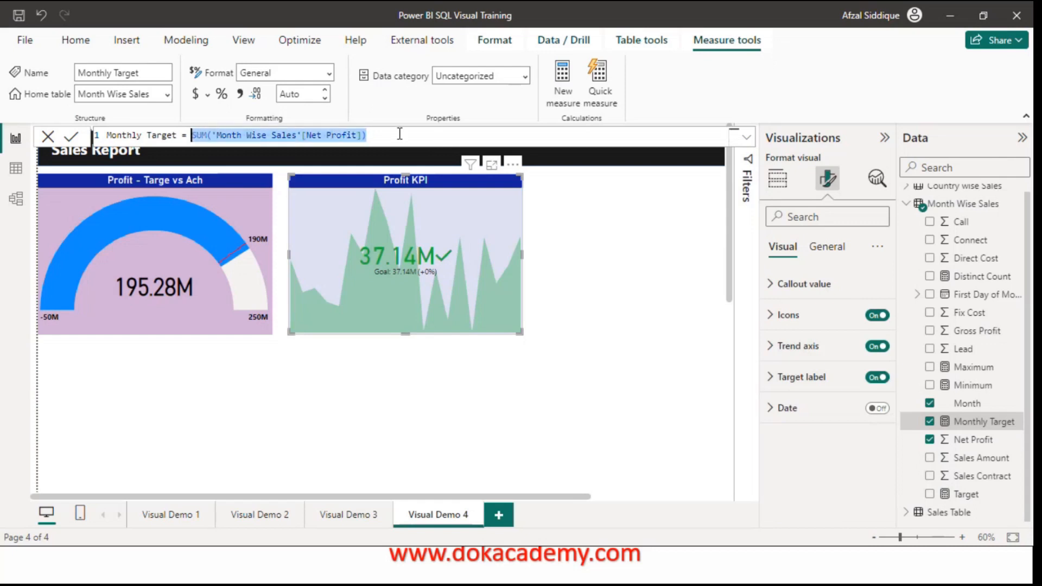
pyautogui.press('BackSpace')
pyautogui.write('1500000')
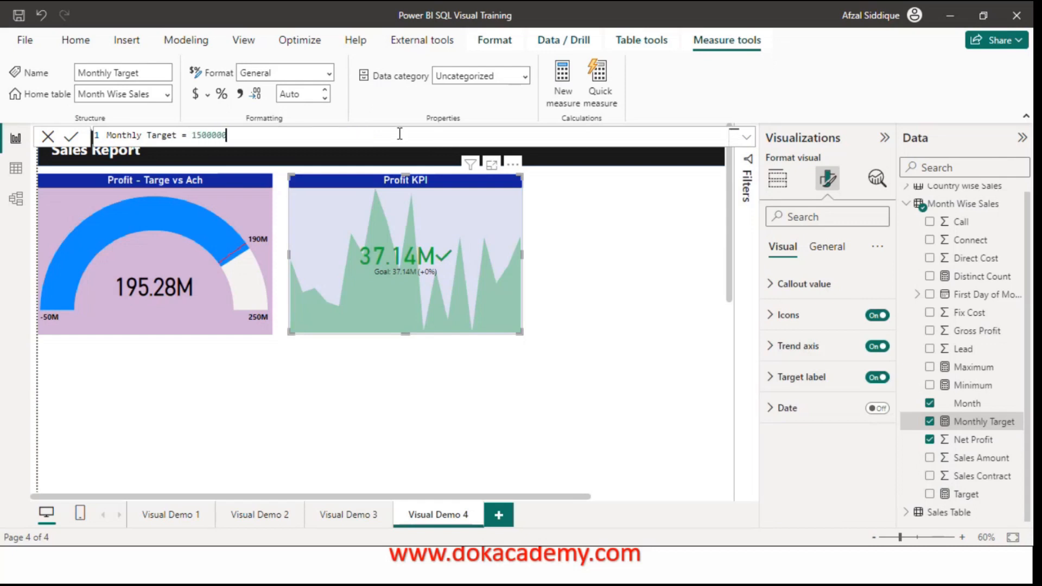
pyautogui.press('BackSpace')
pyautogui.press('BackSpace')
pyautogui.press('BackSpace')
pyautogui.press('BackSpace')
pyautogui.write('000000')
pyautogui.click(70, 140)
# Step: Make the values text of the KPI's target label bold and collapse its values settings
pyautogui.click(774, 389)
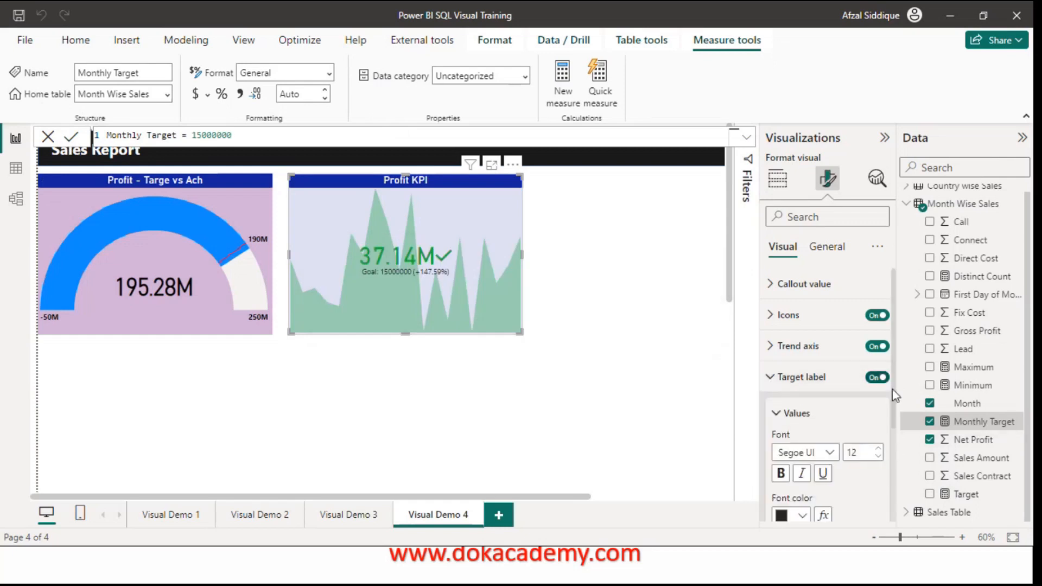
pyautogui.scroll(-3, 869, 412)
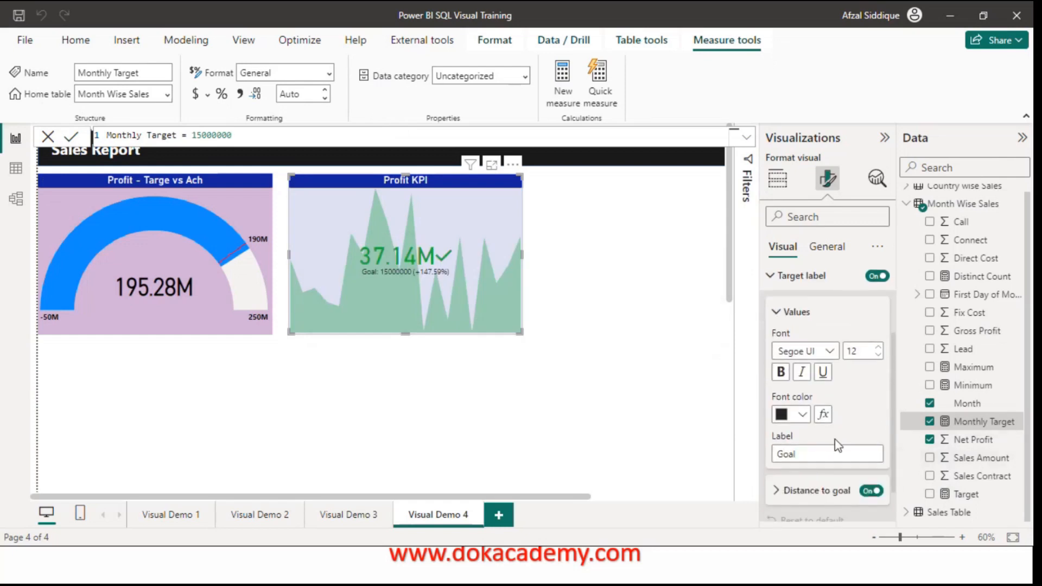
pyautogui.click(782, 373)
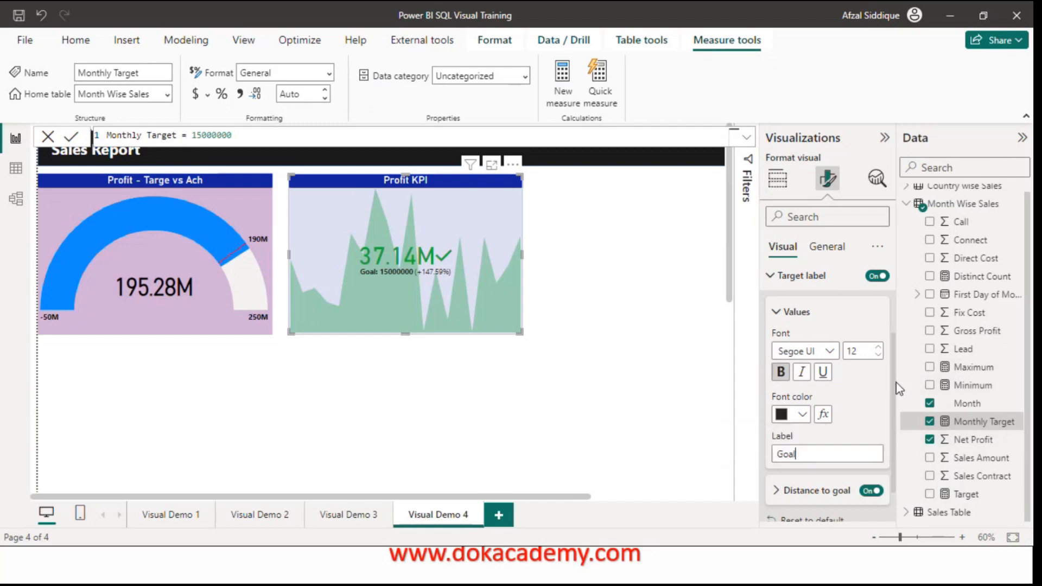
pyautogui.click(774, 312)
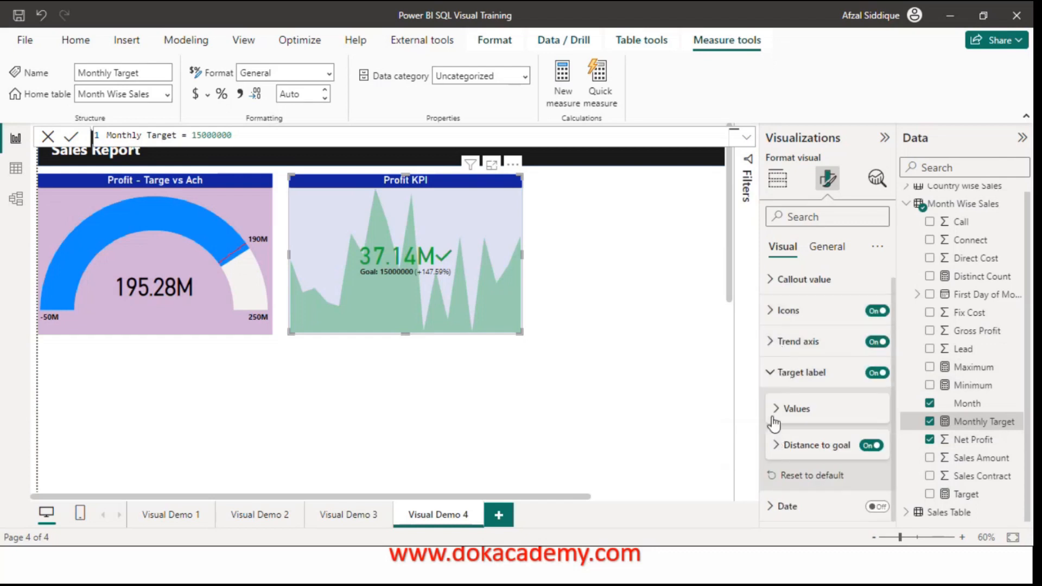
# Step: Set the style of the KPI's distance to goal to Both
pyautogui.click(776, 445)
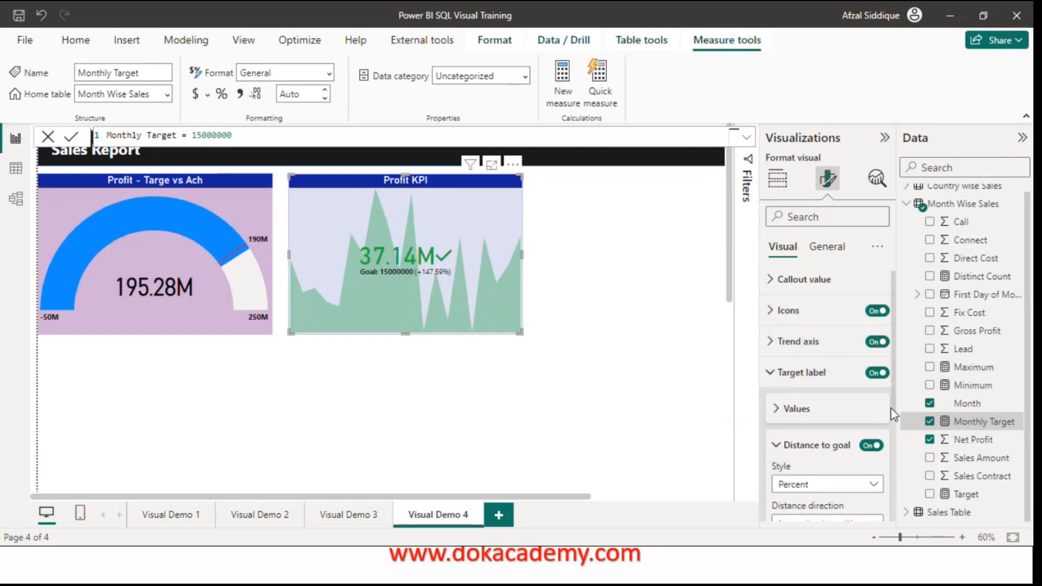
pyautogui.scroll(-3, 891, 409)
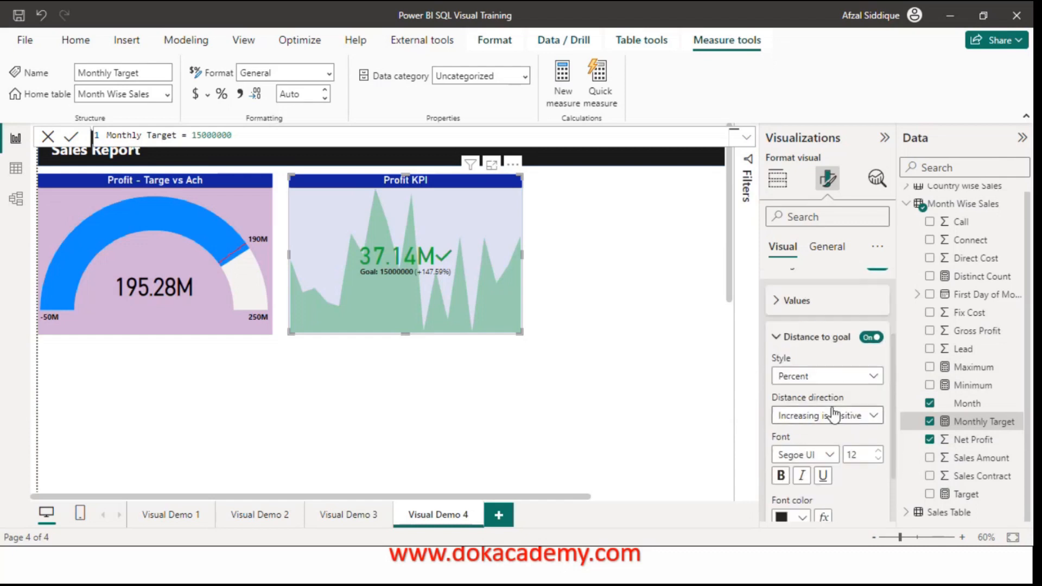
pyautogui.click(817, 382)
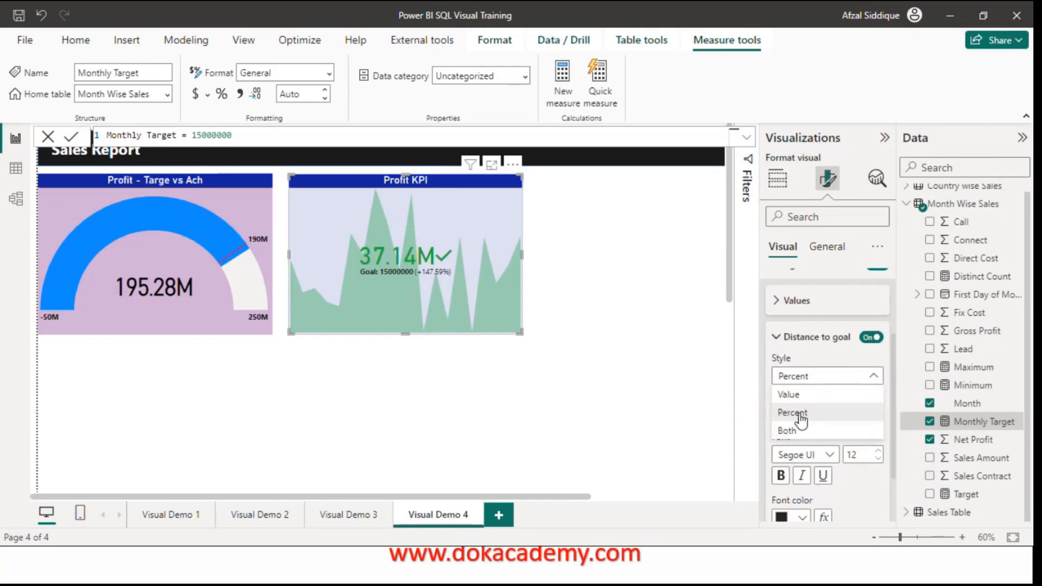
pyautogui.click(788, 431)
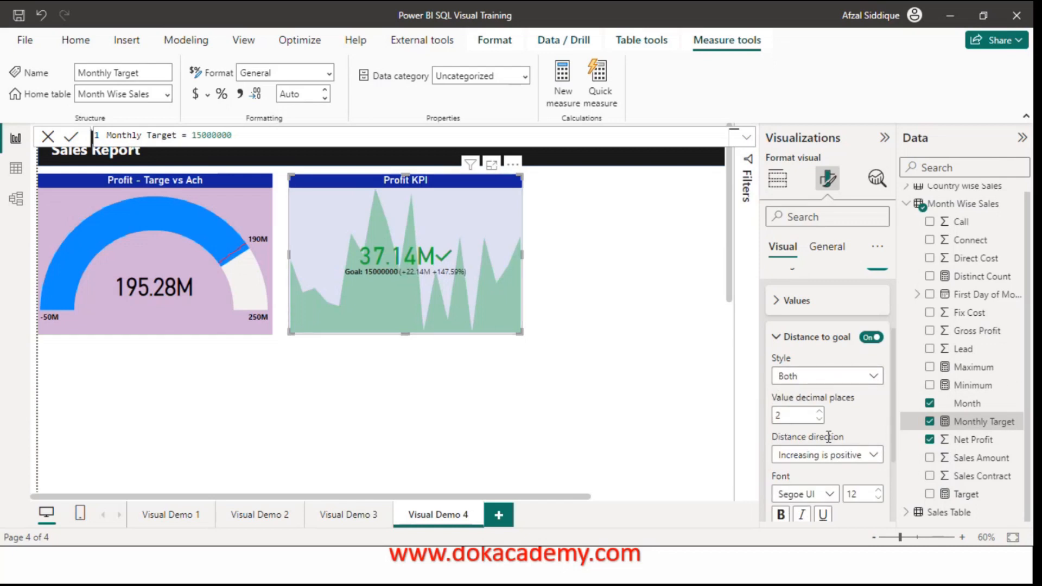
# Step: Try Decreasing is positive as the KPI's distance direction and switch it back to Increasing is positive
pyautogui.click(873, 456)
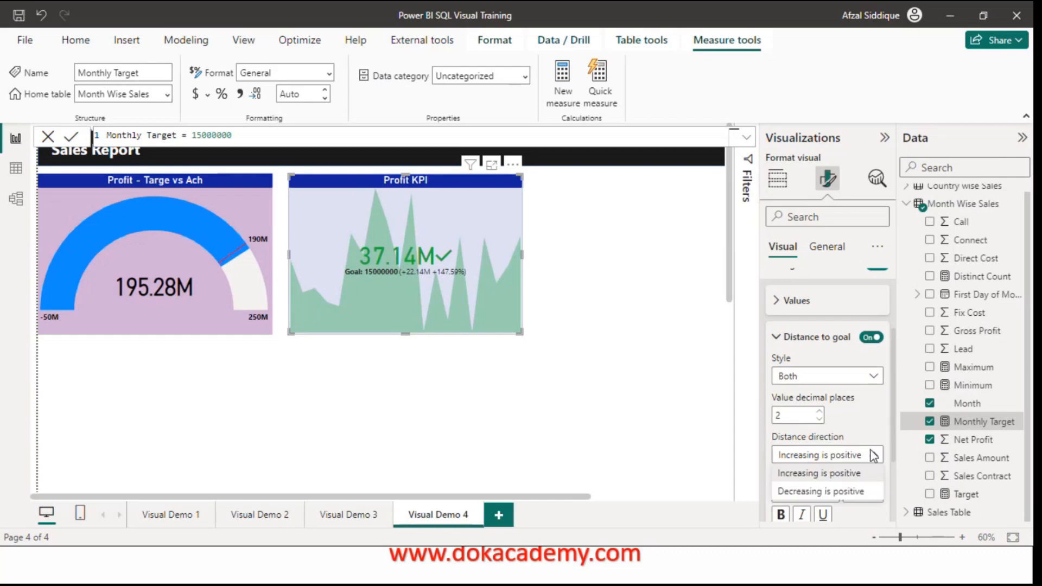
pyautogui.click(873, 457)
pyautogui.scroll(-3, 892, 395)
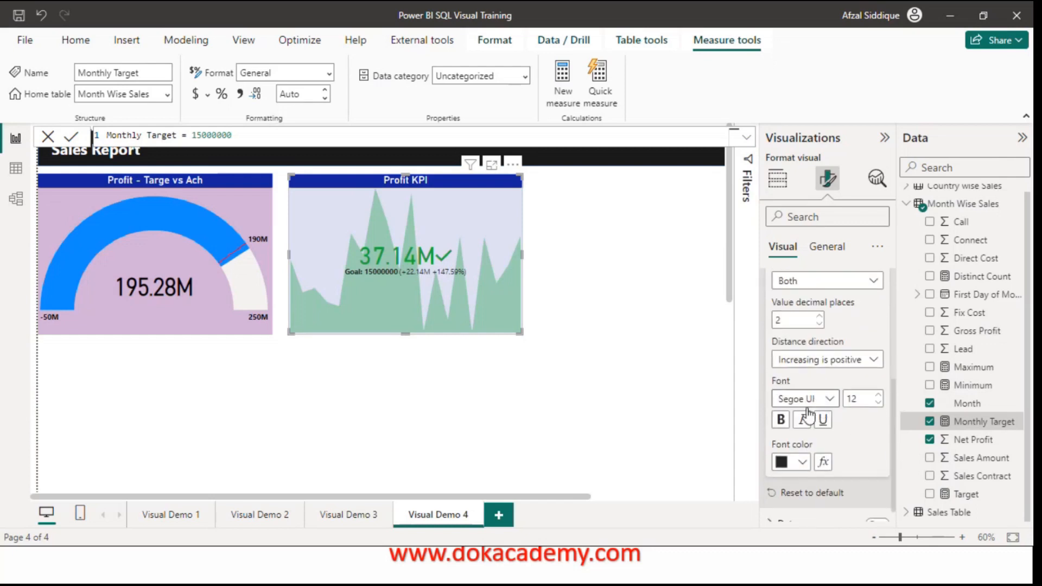
pyautogui.click(820, 369)
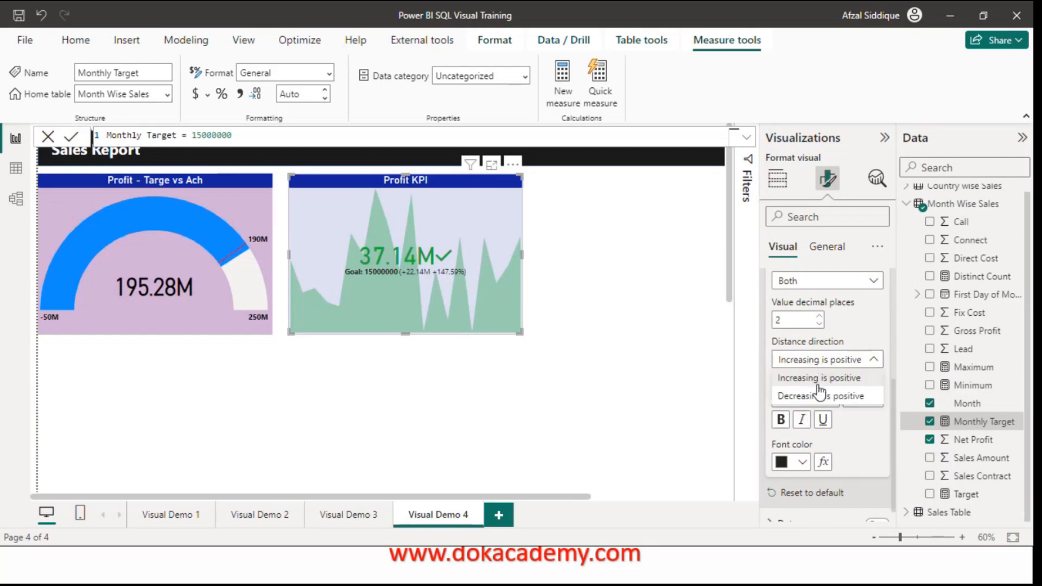
pyautogui.click(817, 400)
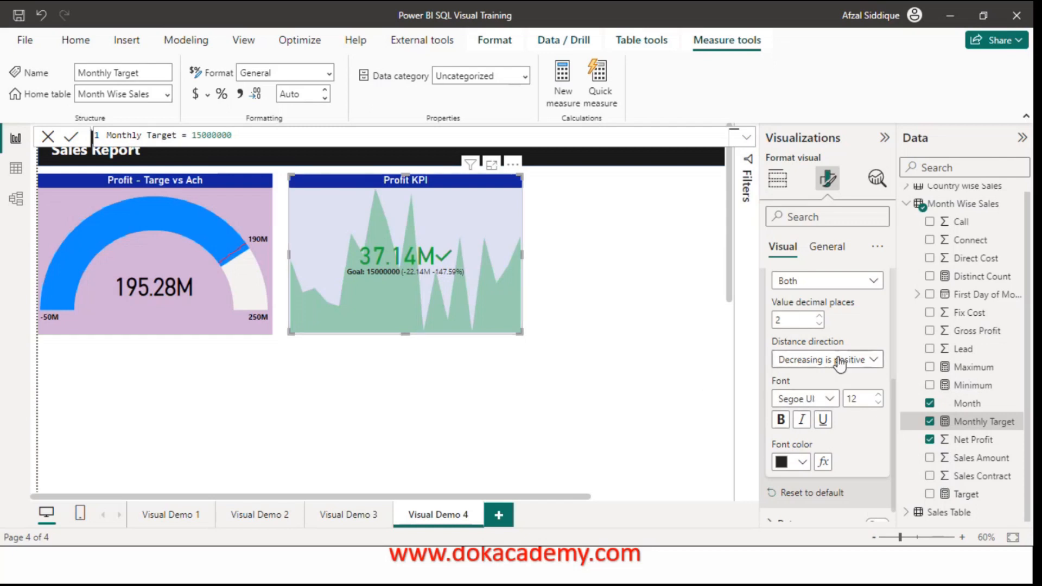
pyautogui.click(803, 359)
pyautogui.click(816, 379)
# Step: Format the distance-to-goal text in black, bold, size 14, and collapse the target label settings
pyautogui.click(803, 464)
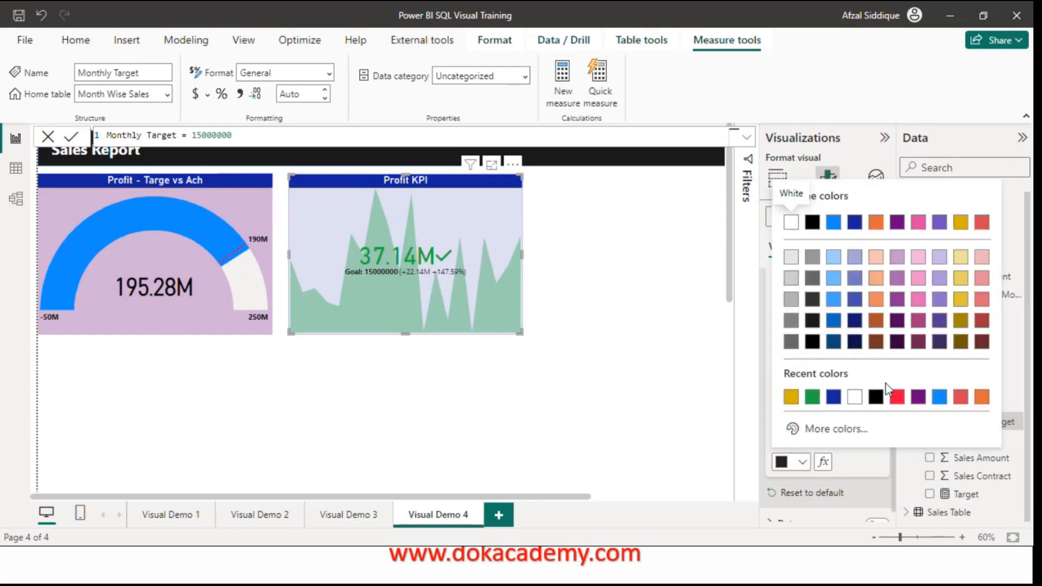
pyautogui.click(876, 397)
pyautogui.click(782, 420)
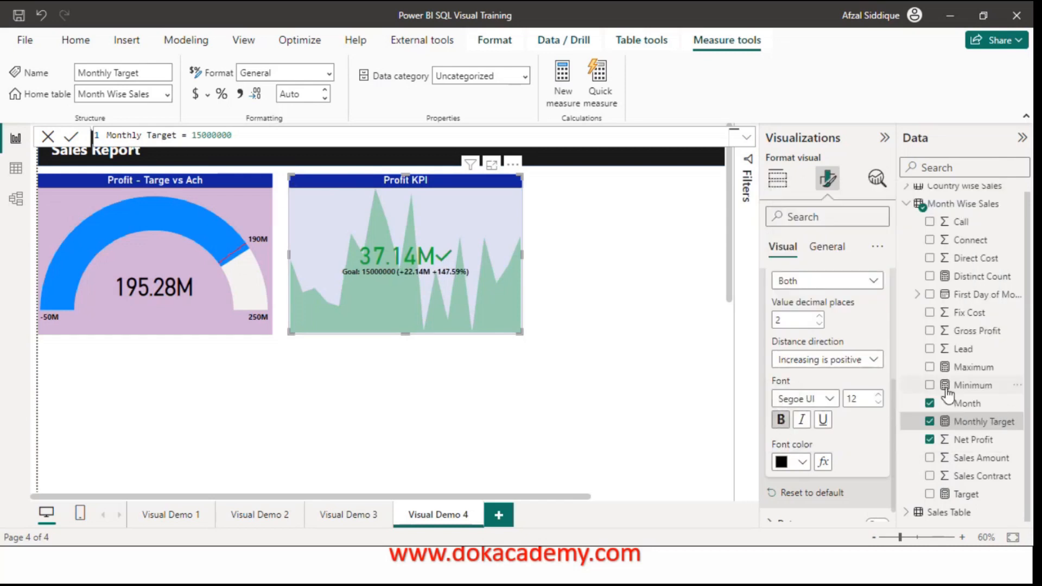
pyautogui.click(879, 395)
pyautogui.click(879, 396)
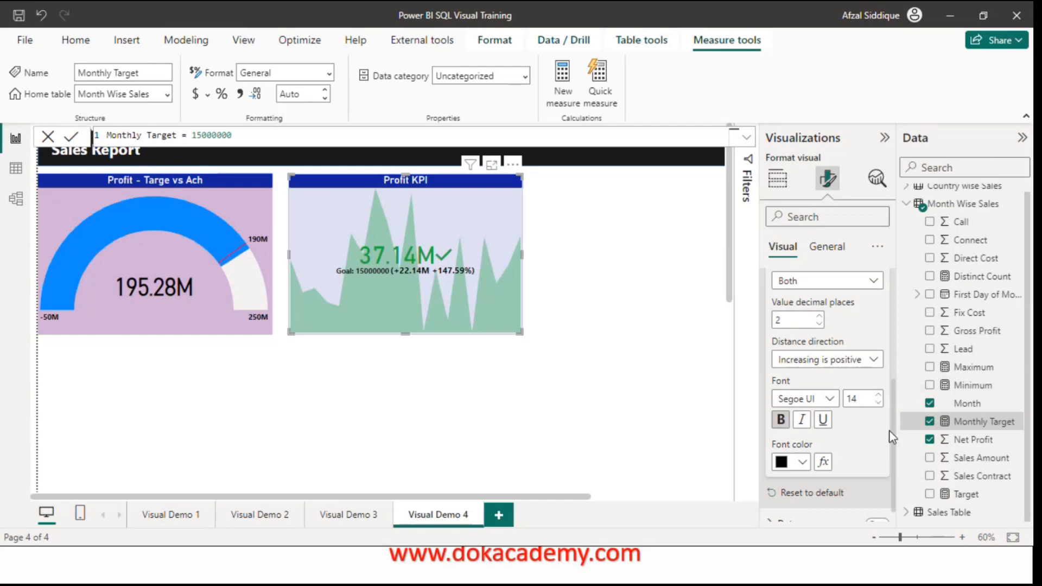
pyautogui.moveTo(893, 437); pyautogui.dragTo(892, 348)
pyautogui.click(777, 332)
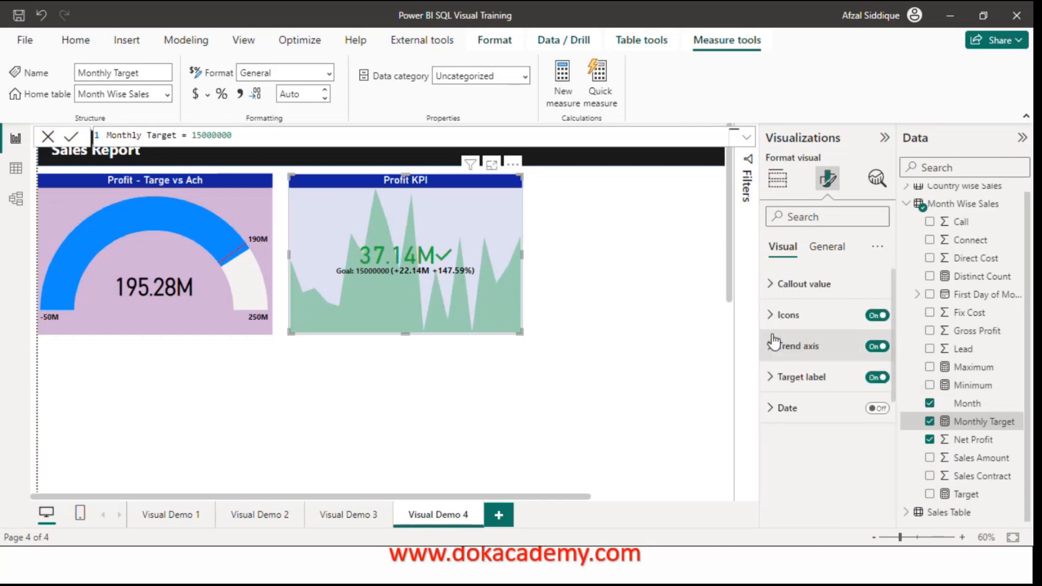
# Step: Turn on the date of the Profit KPI and format its text bold at size 17
pyautogui.click(878, 408)
pyautogui.click(771, 408)
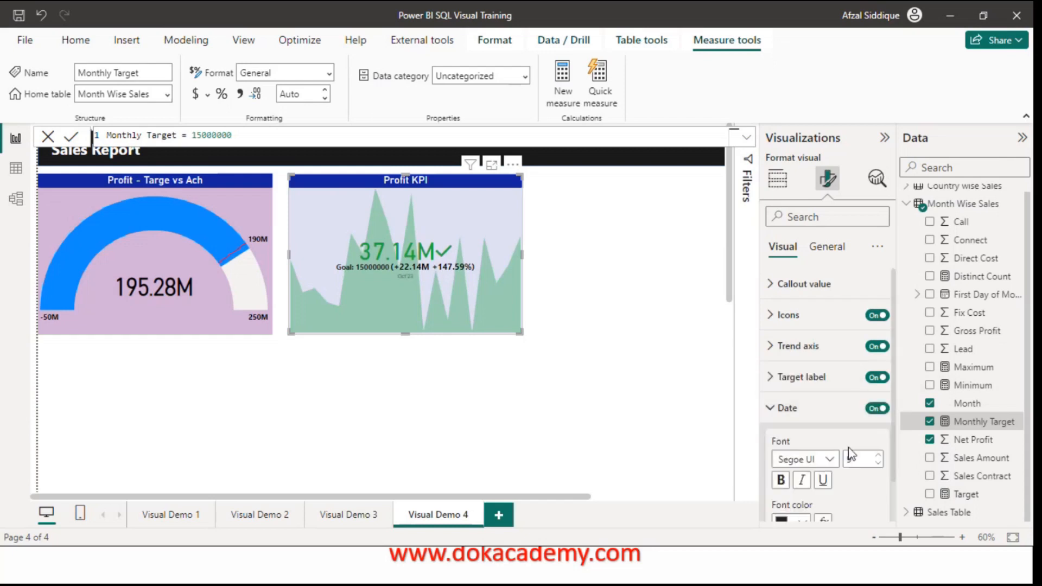
pyautogui.scroll(-1, 845, 436)
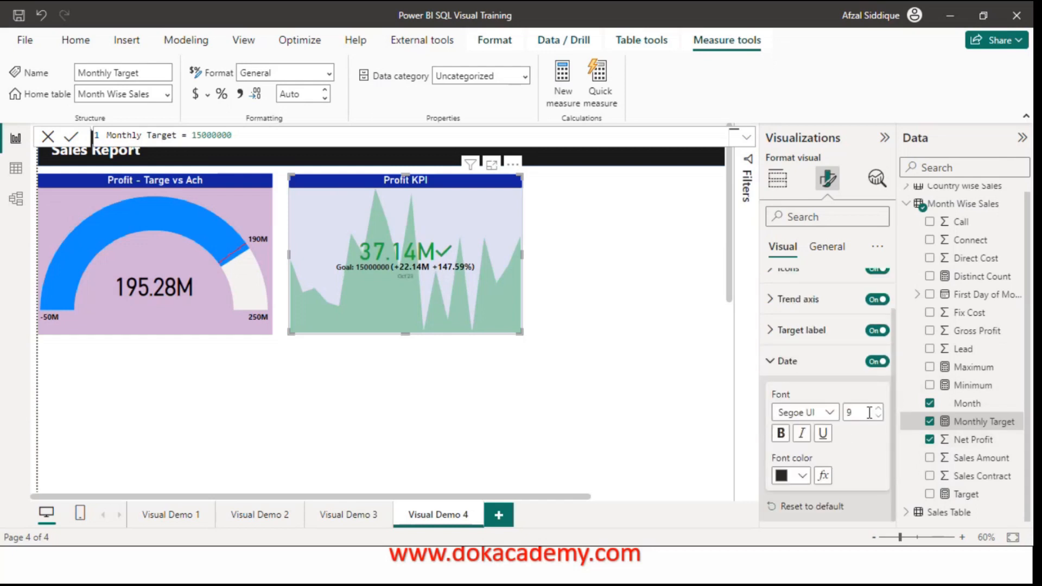
pyautogui.click(878, 410)
pyautogui.click(878, 410)
pyautogui.click(878, 410)
pyautogui.click(879, 410)
pyautogui.click(879, 409)
pyautogui.click(878, 410)
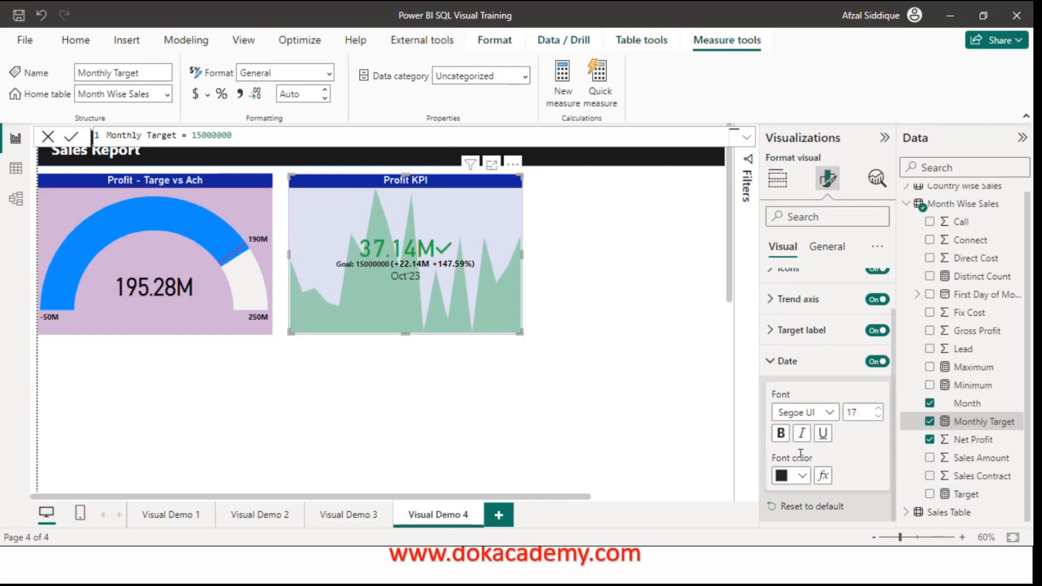
pyautogui.click(780, 434)
# Step: Insert a slicer in the empty space beside the Profit KPI and assign it the Month field
pyautogui.moveTo(579, 497); pyautogui.dragTo(719, 500)
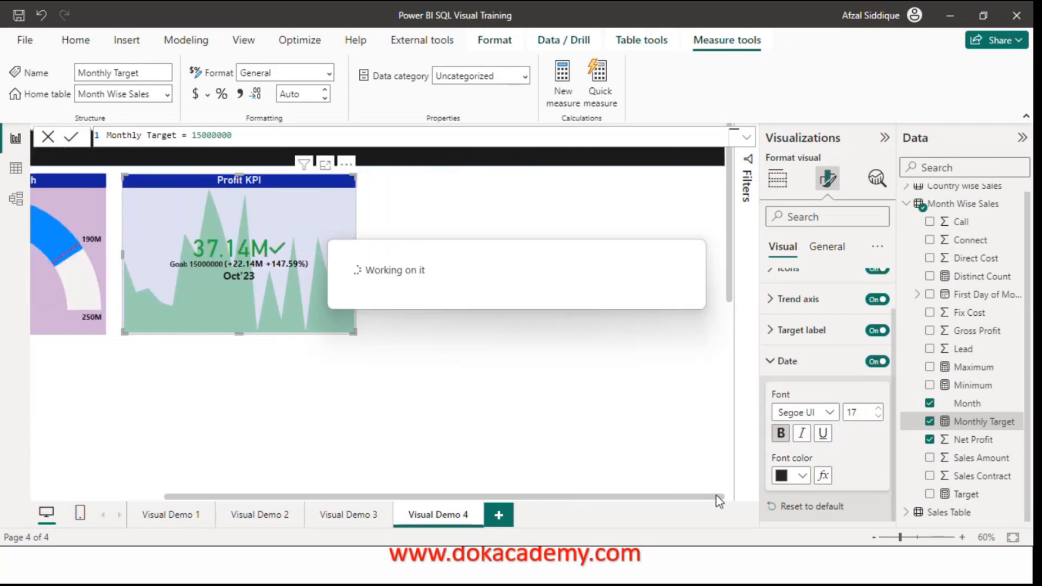
pyautogui.click(773, 189)
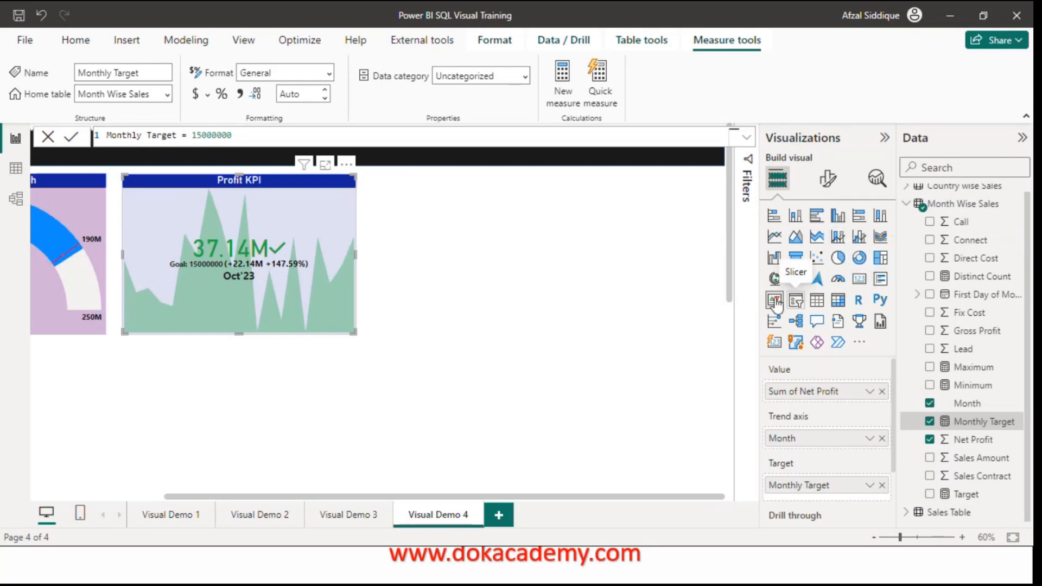
pyautogui.click(448, 288)
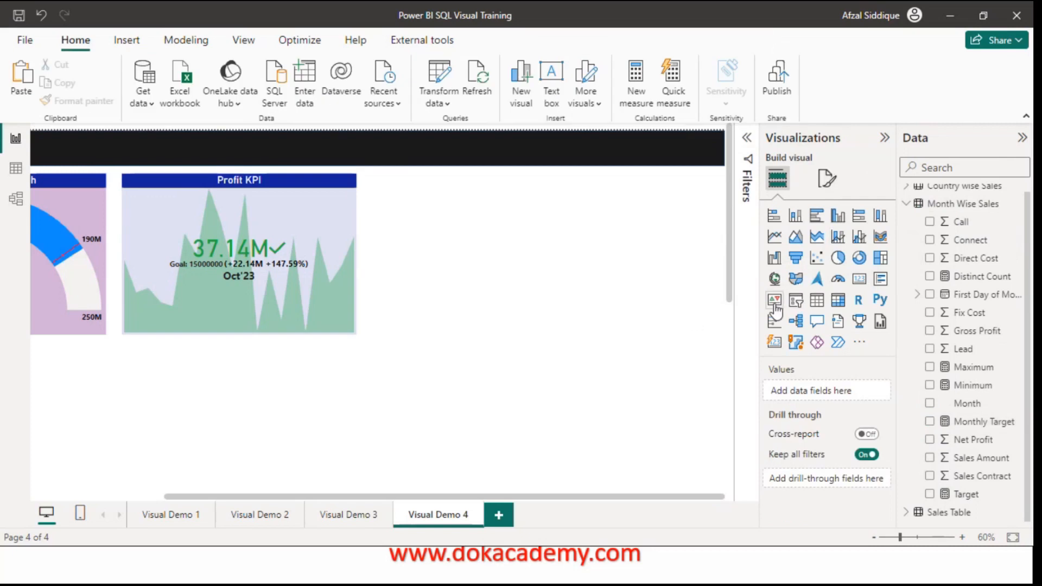
pyautogui.click(795, 301)
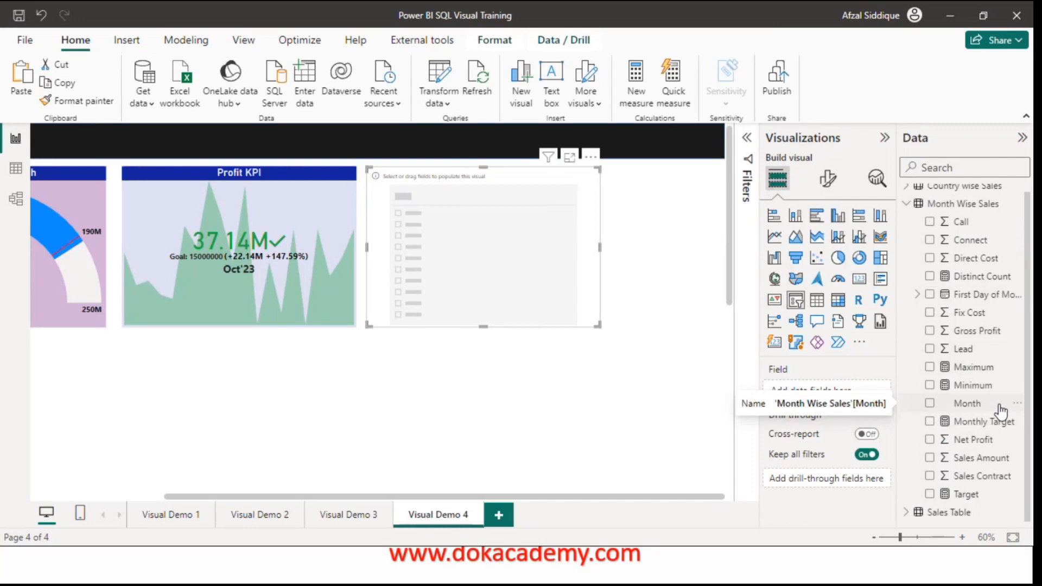
pyautogui.moveTo(975, 372); pyautogui.dragTo(887, 390)
pyautogui.click(958, 372)
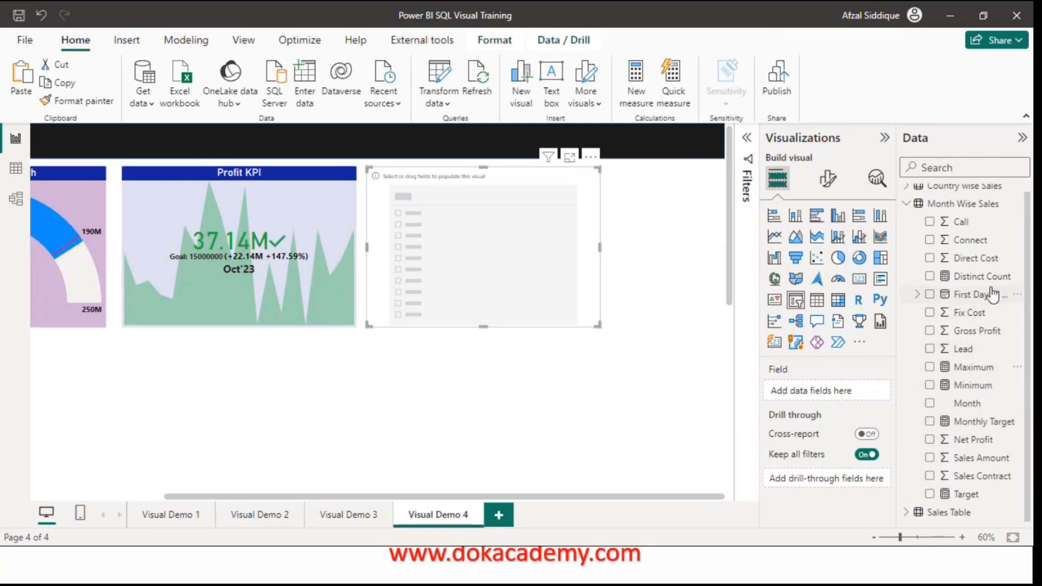
pyautogui.moveTo(964, 369); pyautogui.dragTo(846, 405)
pyautogui.click(965, 363)
pyautogui.click(929, 405)
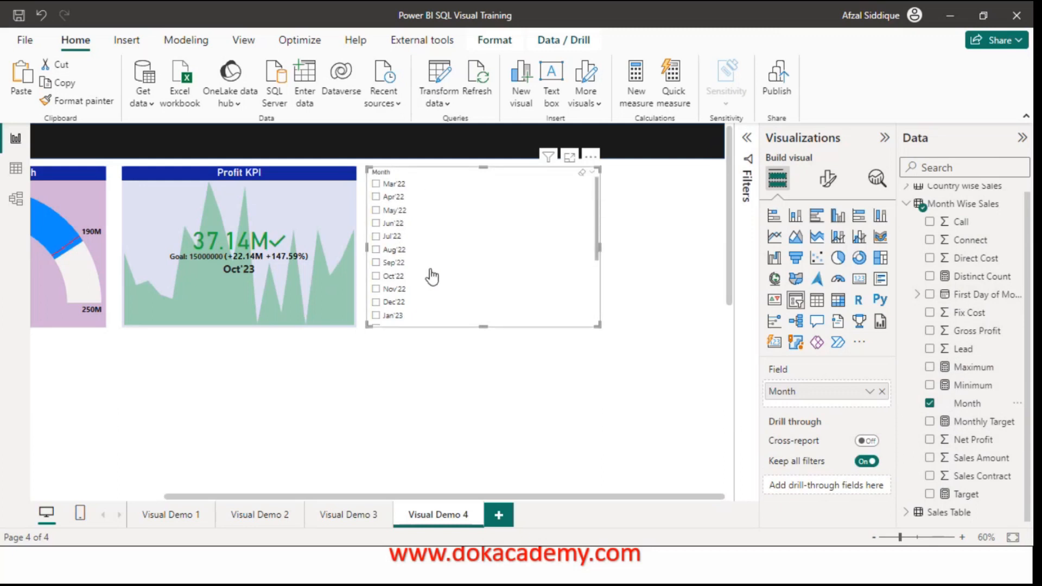
# Step: Check the gauge and KPI with the slicer filtered to Mar'22, to Apr'22, and to both months together
pyautogui.moveTo(596, 211); pyautogui.dragTo(598, 186)
pyautogui.click(375, 184)
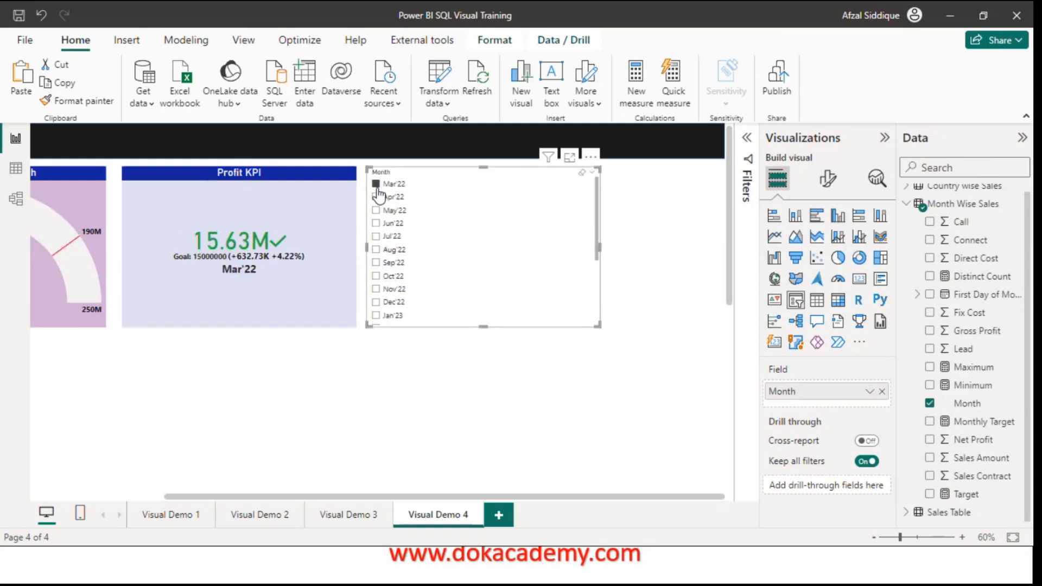
pyautogui.moveTo(409, 497); pyautogui.dragTo(266, 497)
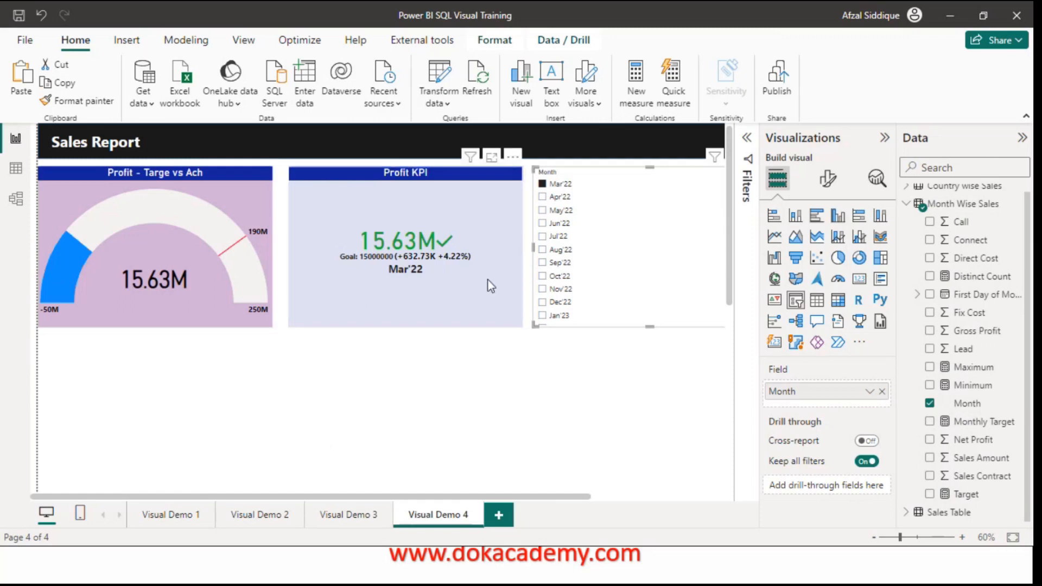
pyautogui.click(543, 198)
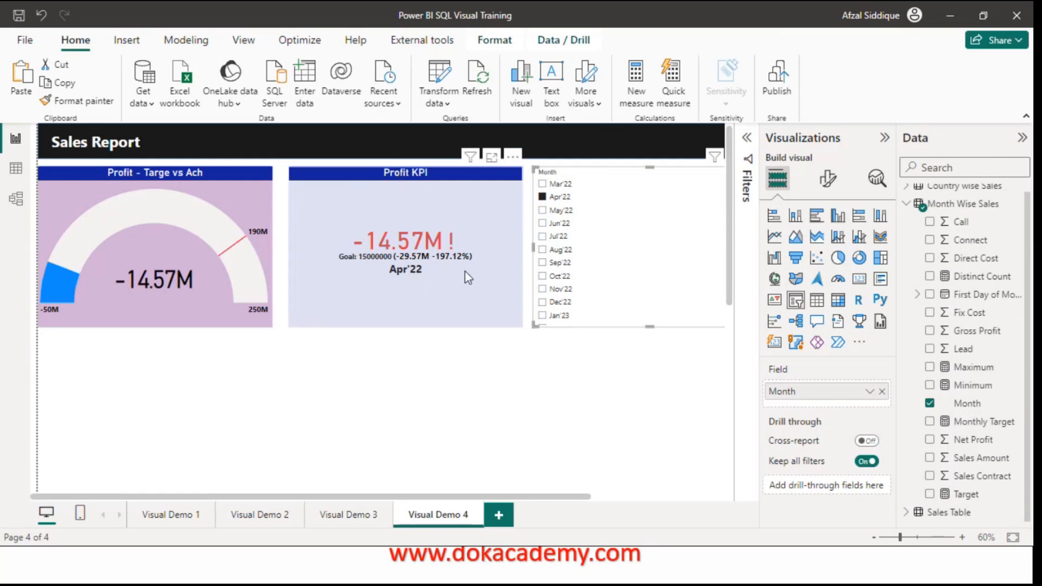
pyautogui.click(543, 197)
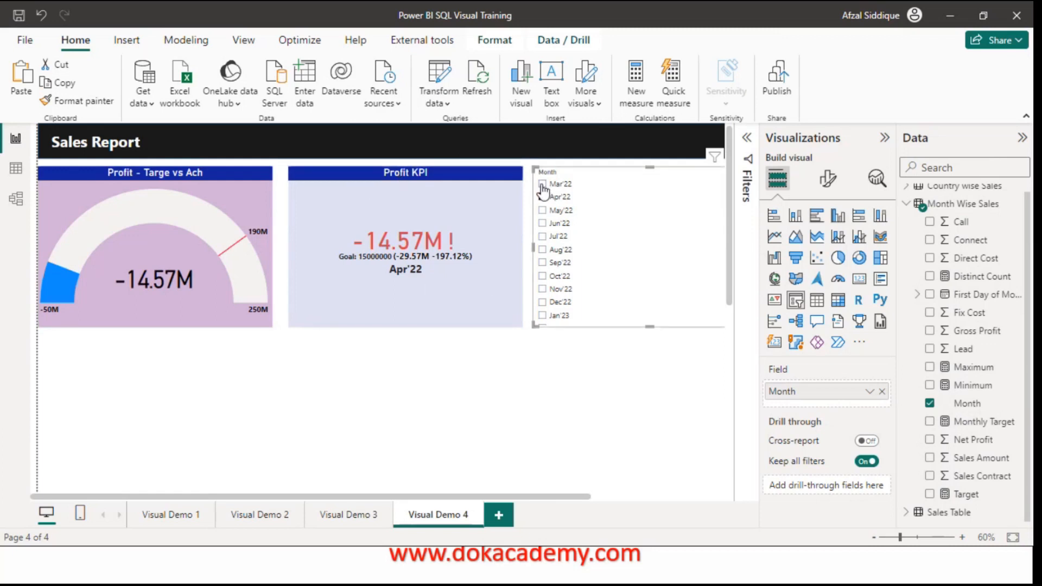
pyautogui.click(542, 184)
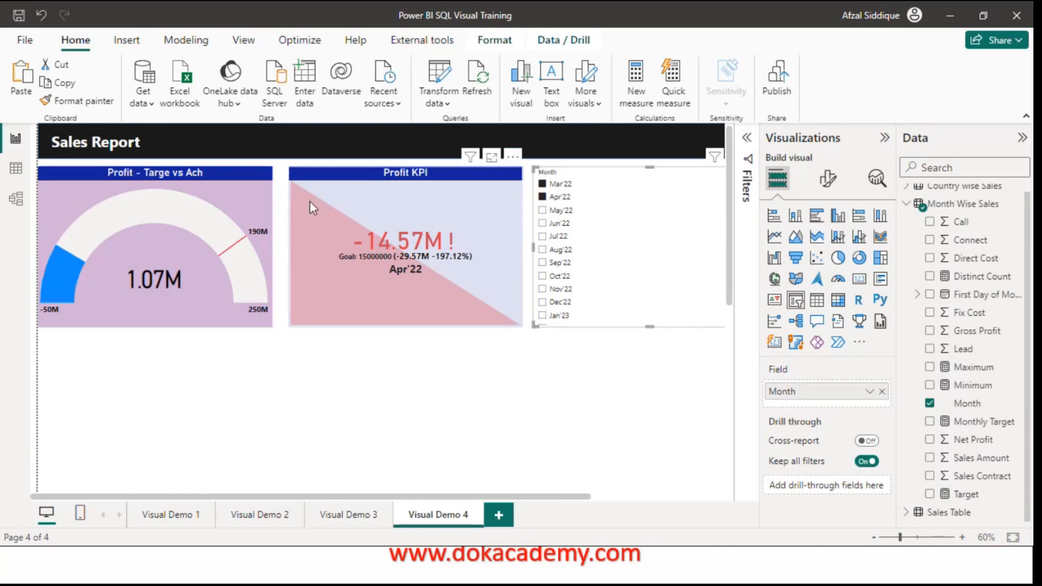
# Step: Compare the visuals with May'22 added to the month filter, with May'22 alone, and with Apr'22 and May'22 together
pyautogui.click(542, 211)
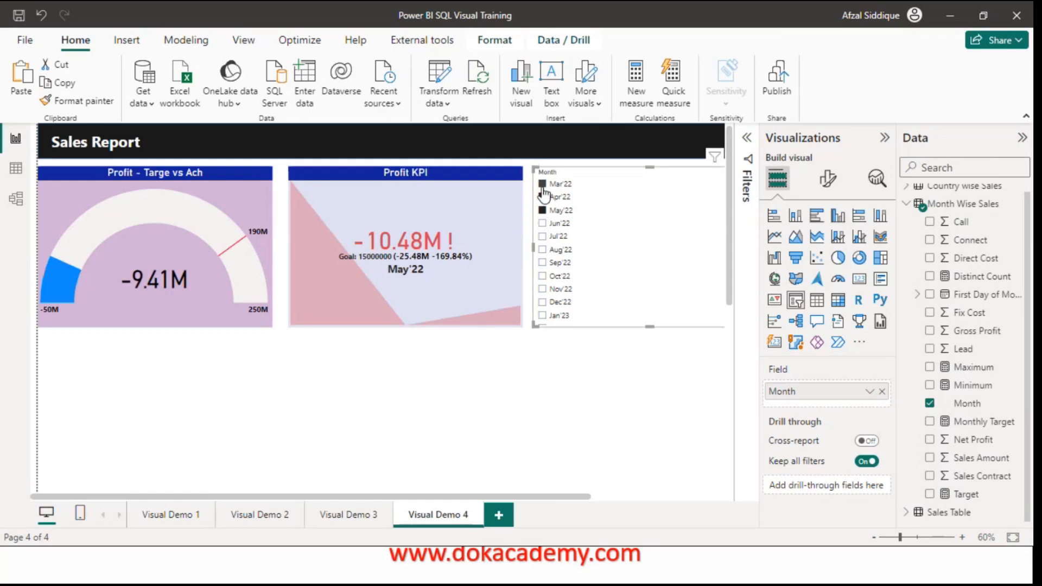
pyautogui.click(543, 185)
pyautogui.click(543, 211)
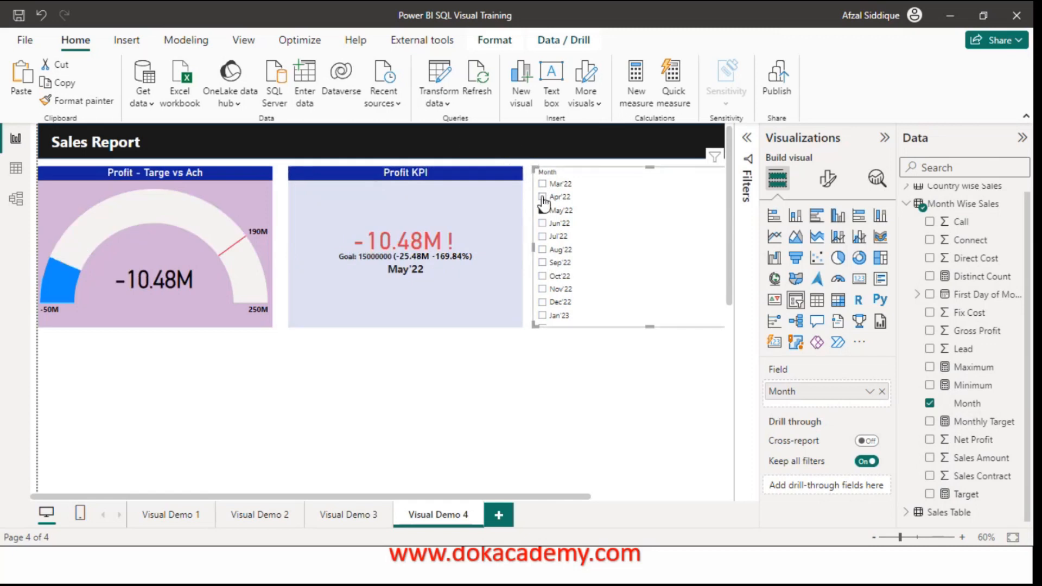
pyautogui.keyDown('ctrl'); pyautogui.click(543, 198); pyautogui.keyUp('ctrl')
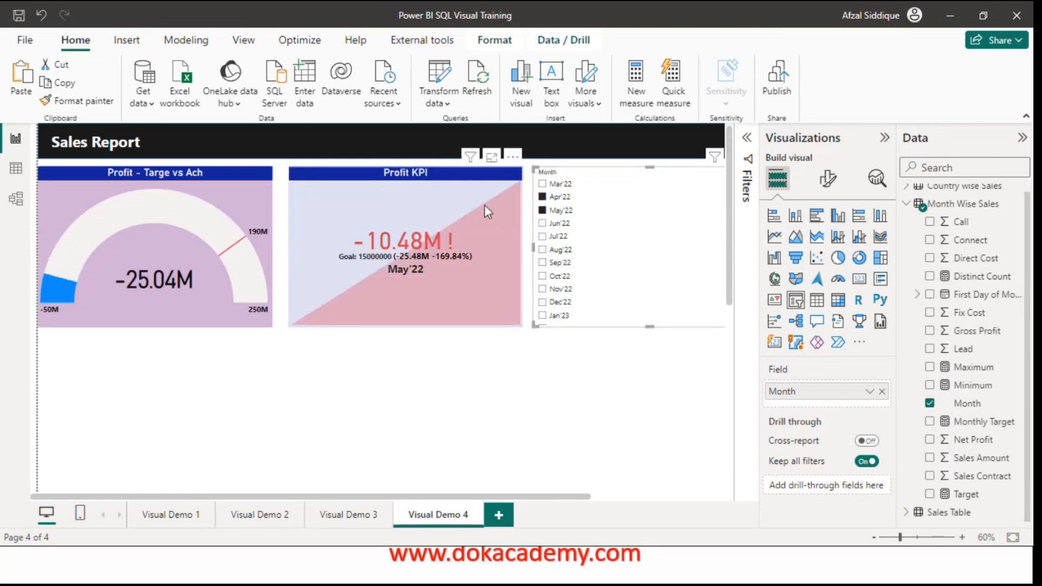
# Step: Filter the visuals by Jun'22, Jul'22 and Aug'22 individually, and by Jul'22 and Aug'22 together
pyautogui.click(542, 224)
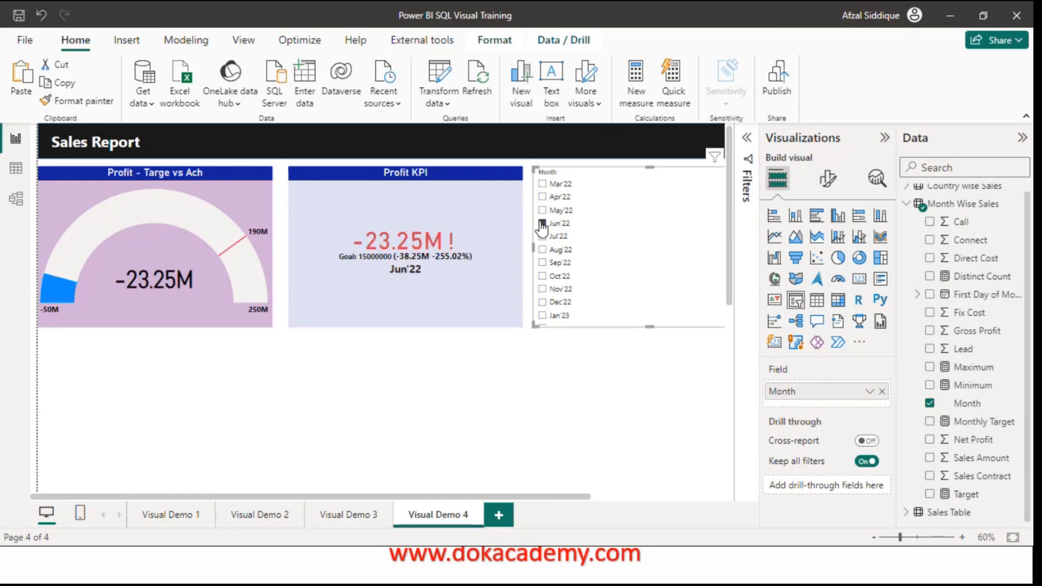
pyautogui.click(542, 236)
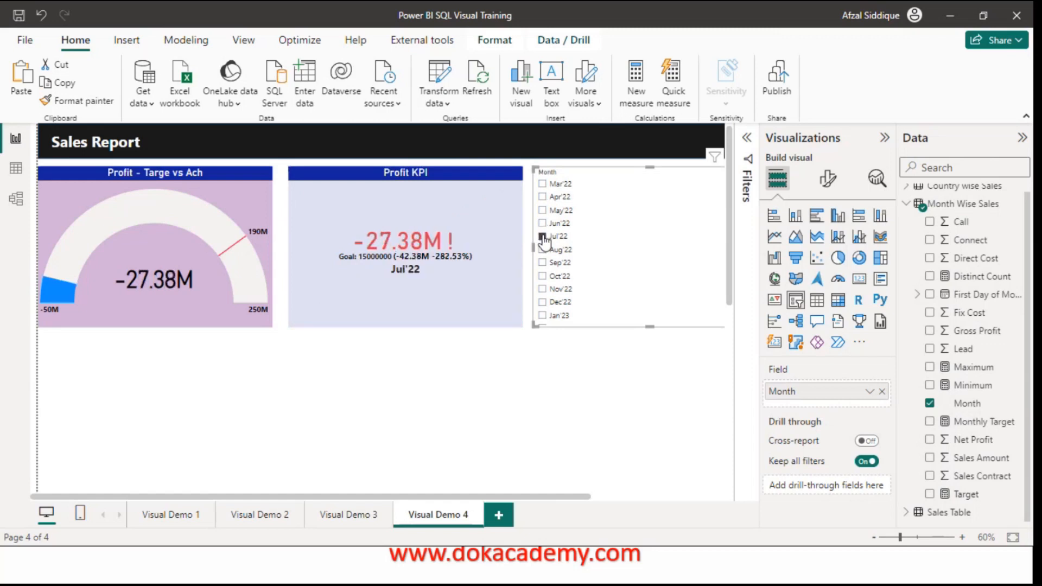
pyautogui.click(543, 250)
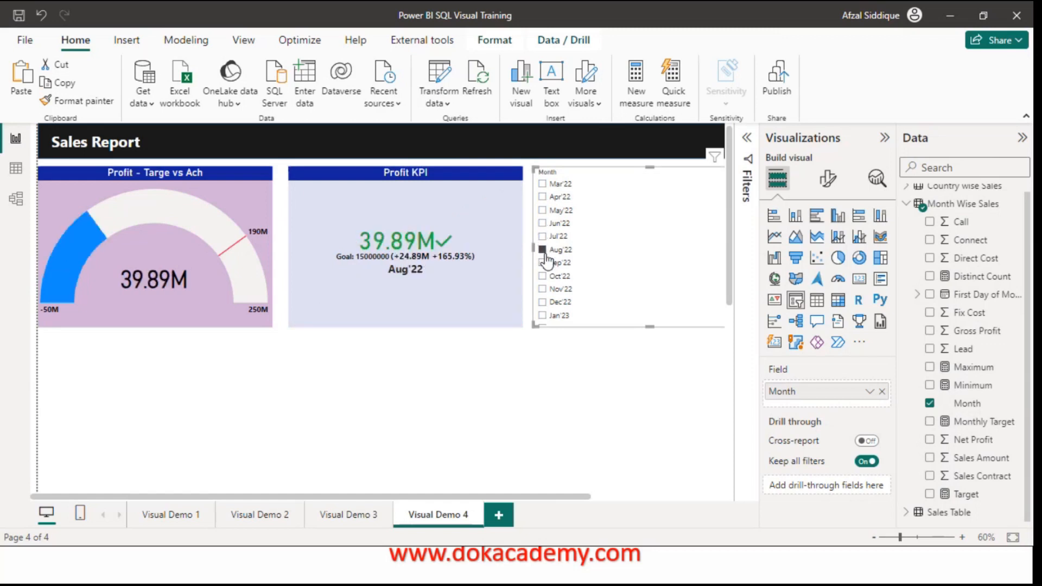
pyautogui.click(543, 238)
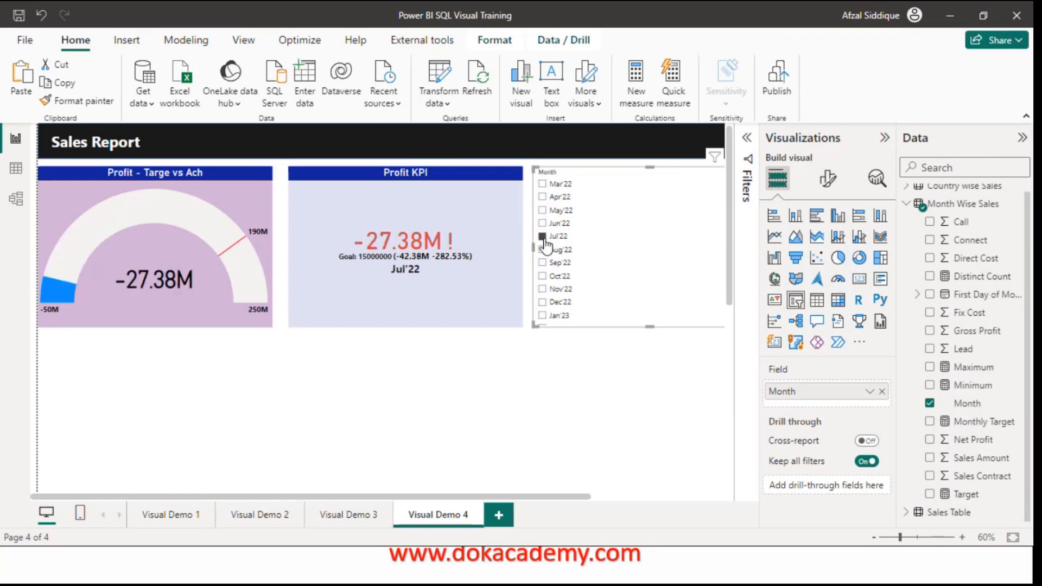
pyautogui.click(543, 251)
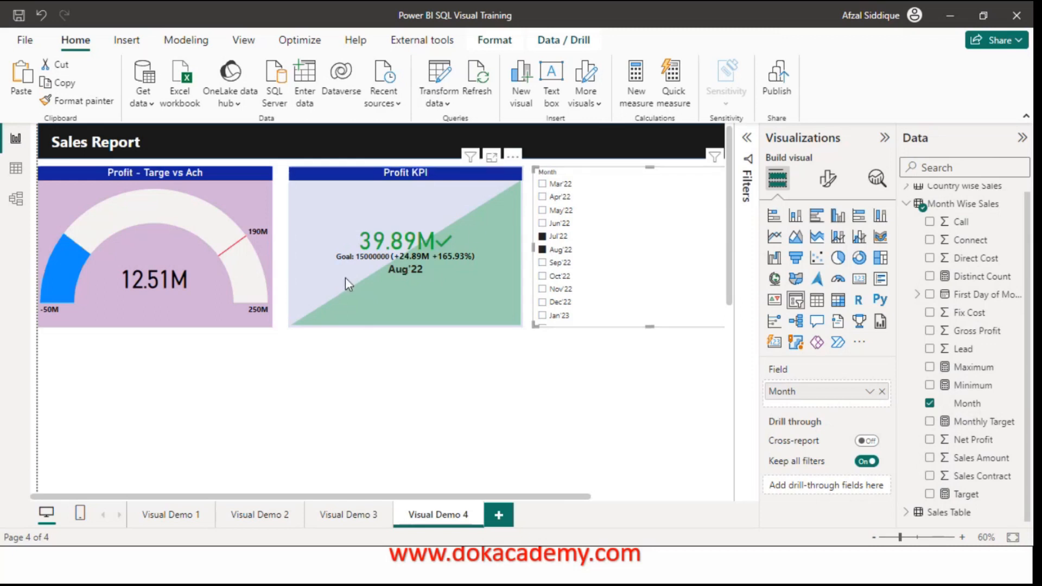
# Step: Add Sep'22 and Oct'22 to the month filter to examine the KPI trend, and clear all month selections
pyautogui.click(545, 263)
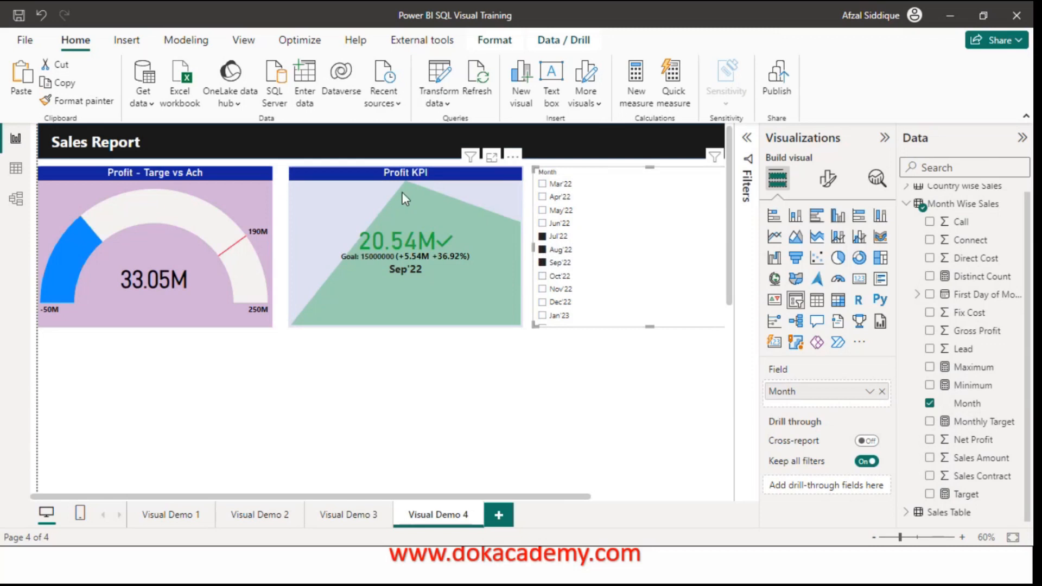
pyautogui.click(543, 277)
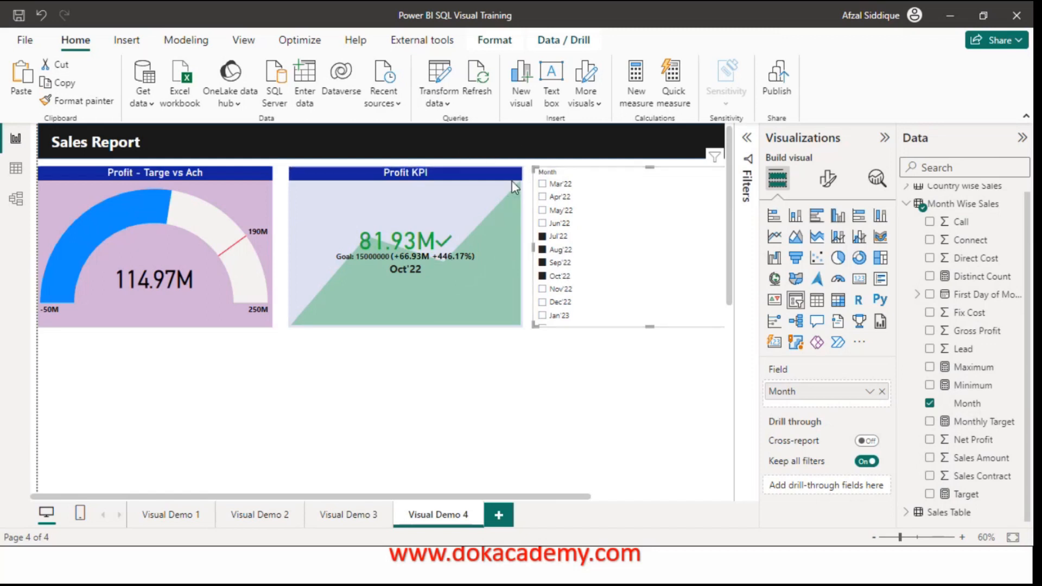
pyautogui.click(465, 179)
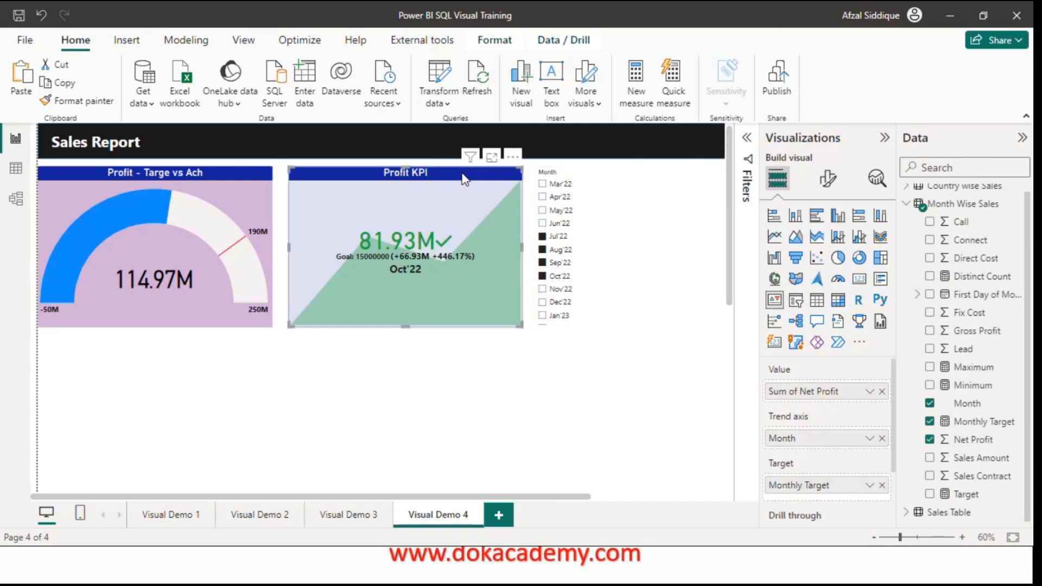
pyautogui.click(681, 252)
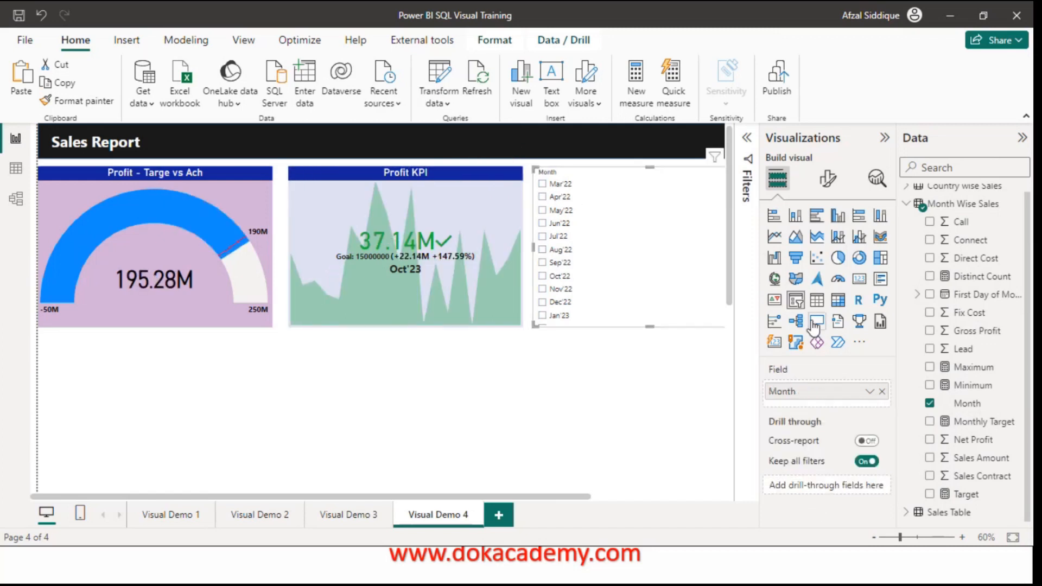
# Step: Set the style of the Month slicer to Tile
pyautogui.click(829, 182)
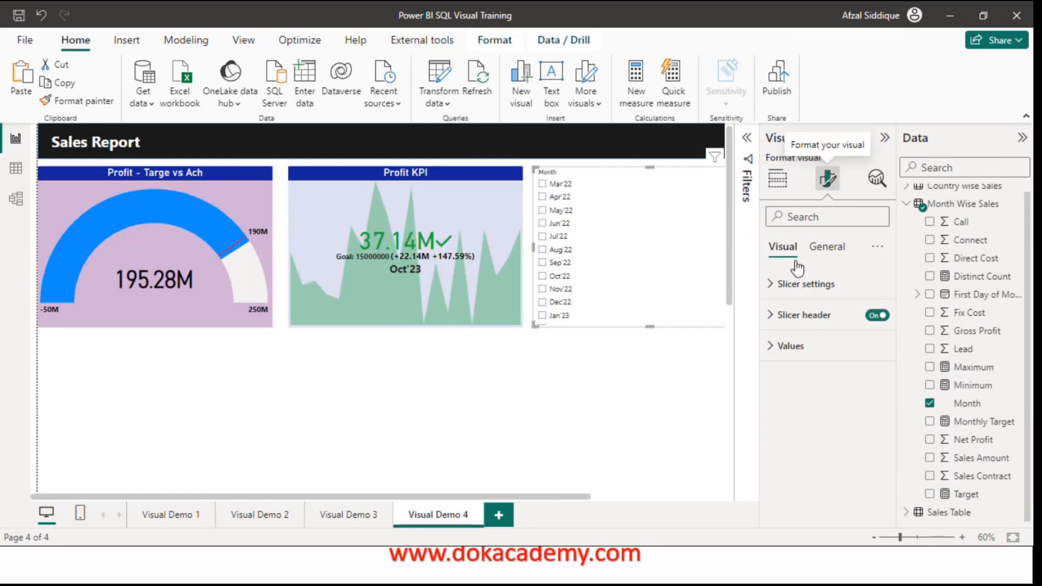
pyautogui.click(782, 284)
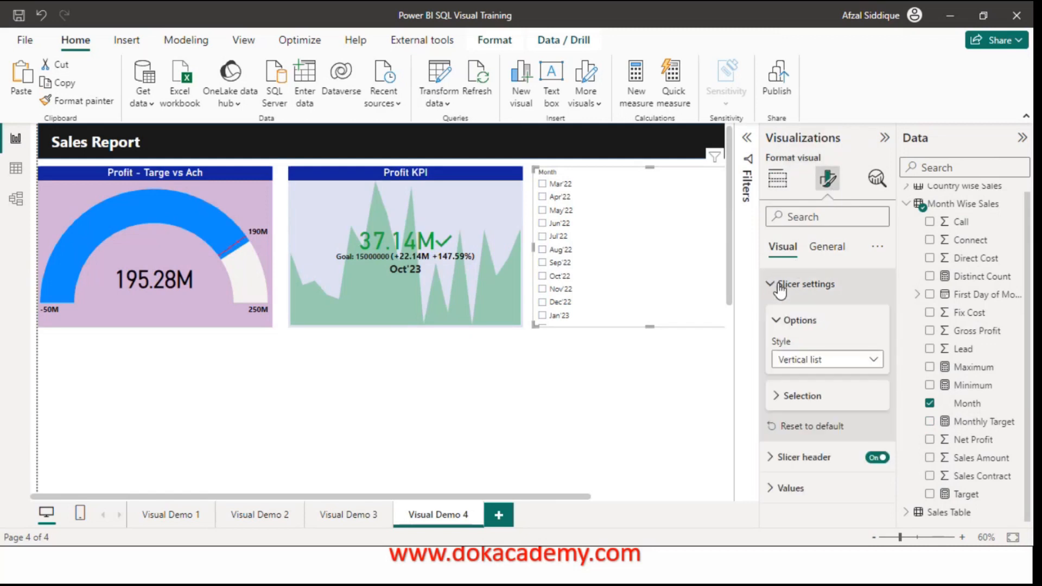
pyautogui.click(816, 363)
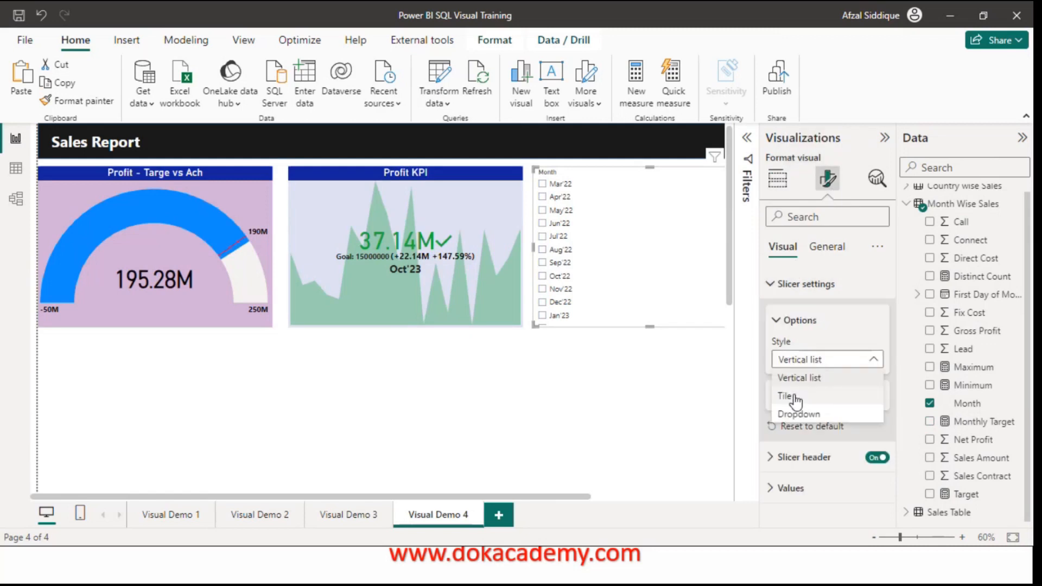
pyautogui.click(796, 398)
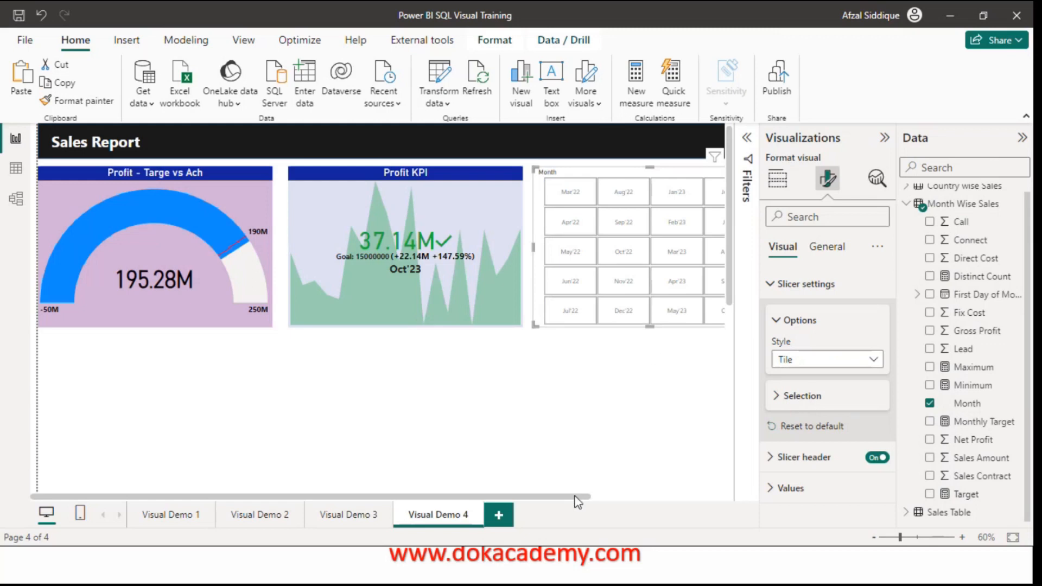
# Step: Test the month tiles by filtering the visuals to Jun'23, Aug'22, Oct'22 and Feb'23 in turn
pyautogui.click(650, 496)
pyautogui.click(553, 198)
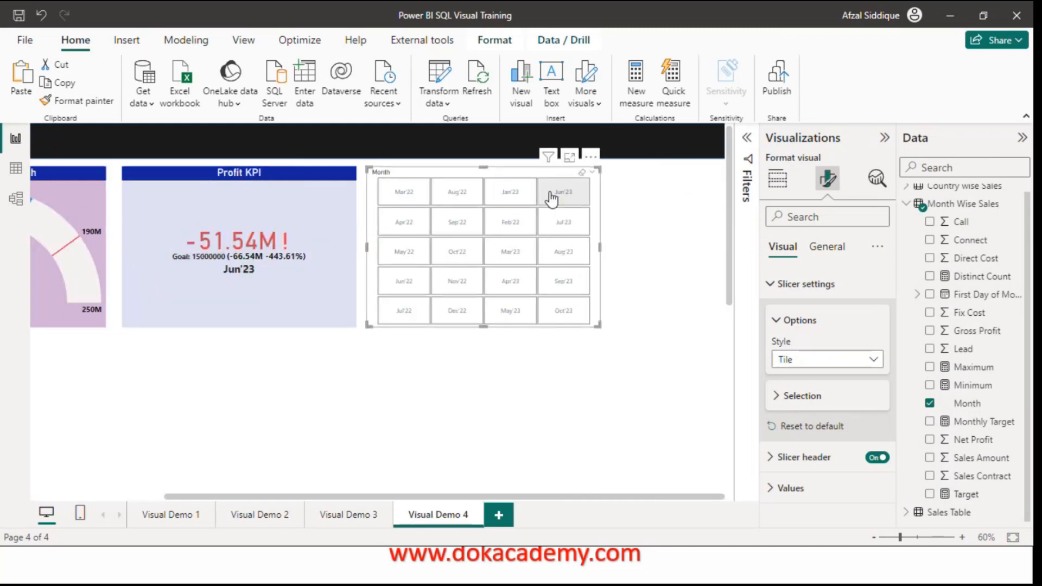
pyautogui.click(455, 196)
pyautogui.click(453, 249)
pyautogui.click(499, 228)
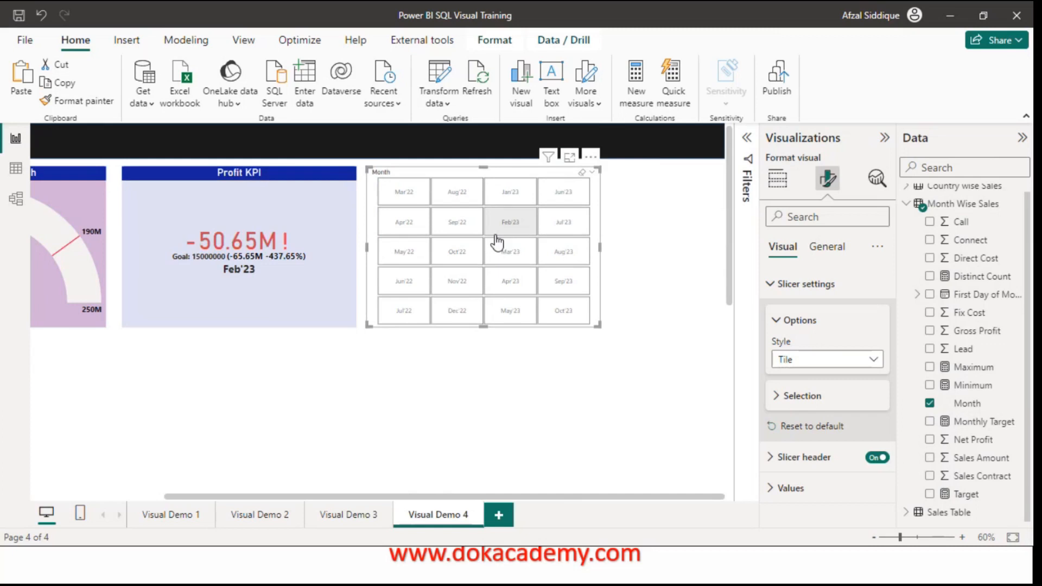
# Step: Set the Month slicer's style to Dropdown and filter the report by May'22 and finally by Jun'22 only
pyautogui.click(848, 362)
pyautogui.click(809, 412)
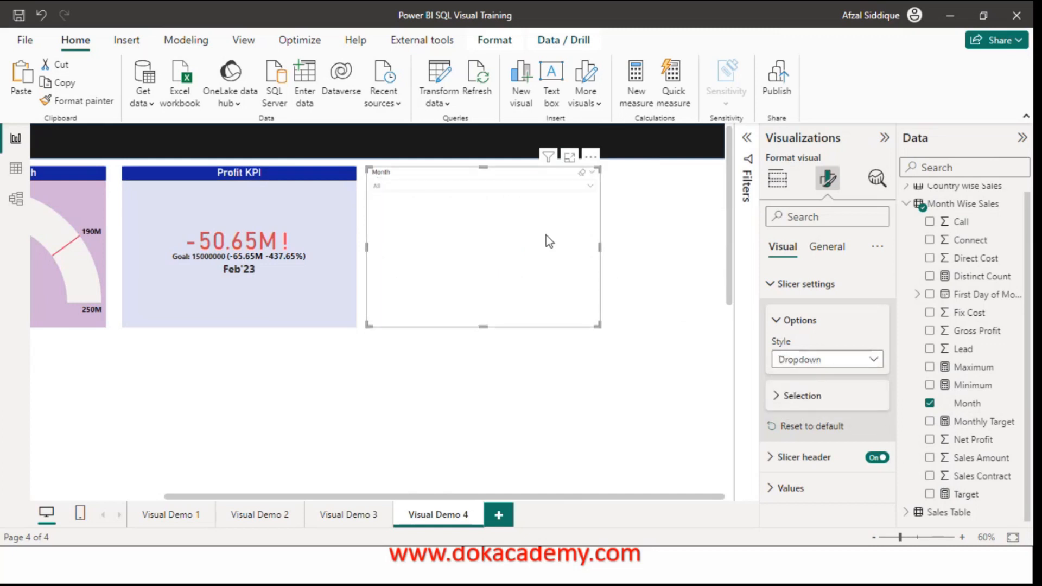
pyautogui.click(523, 188)
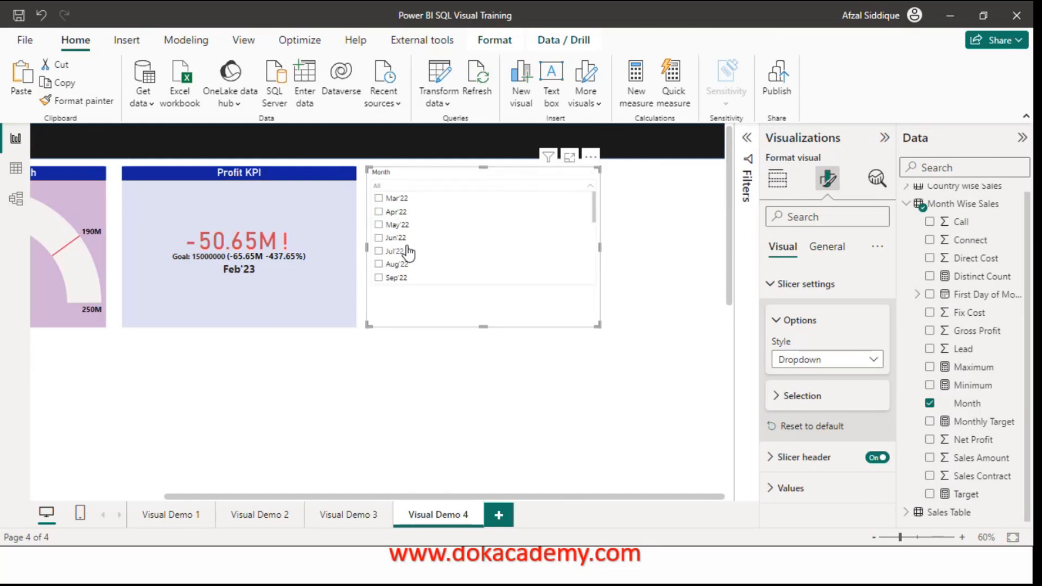
pyautogui.click(397, 226)
pyautogui.click(387, 238)
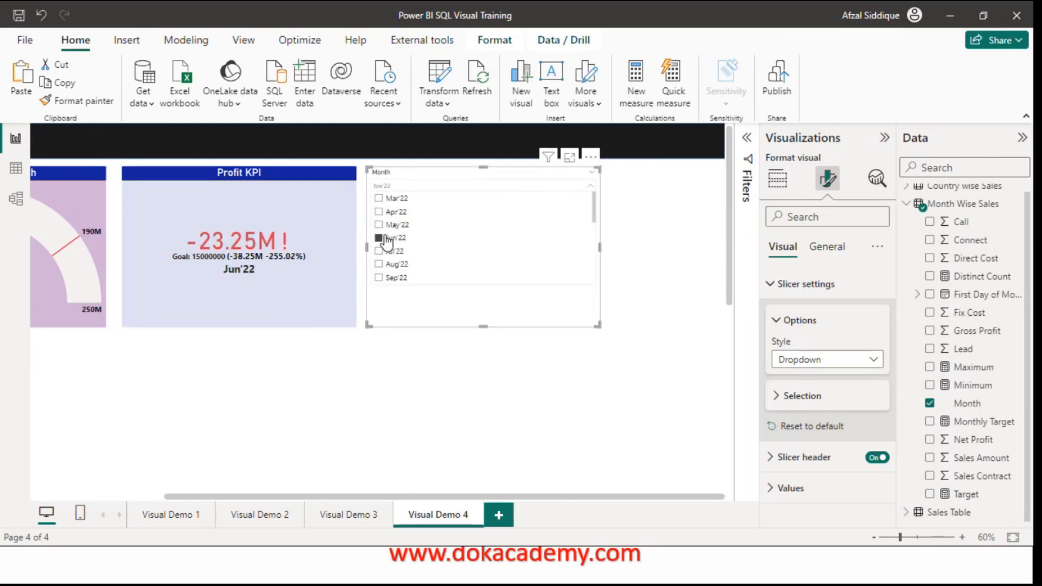
# Step: Add Jul'22 and Aug'22 to the month filter to examine the Profit KPI trend, and close the month list
pyautogui.keyDown('ctrl'); pyautogui.click(385, 250); pyautogui.keyUp('ctrl')
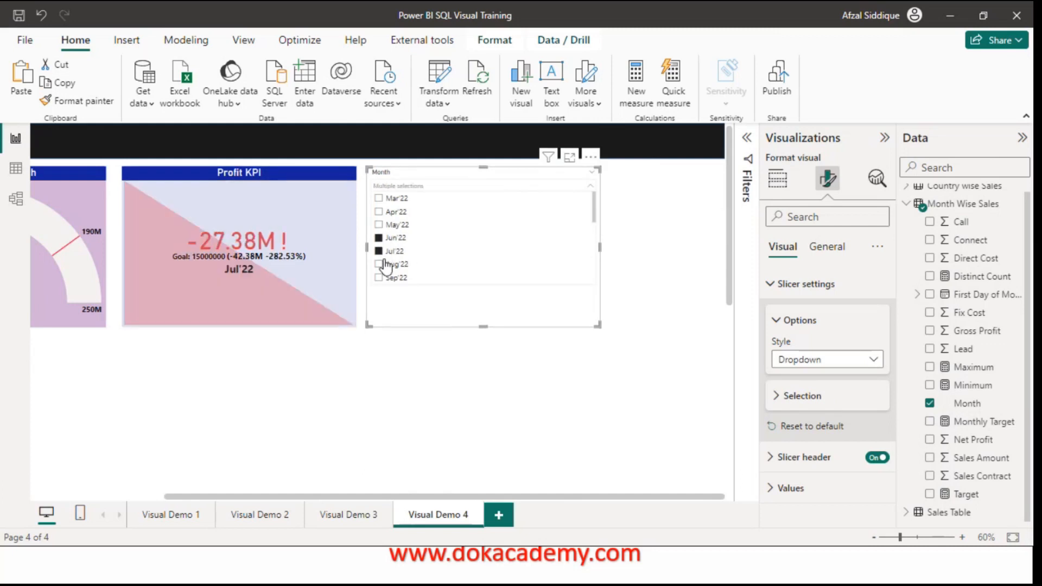
pyautogui.keyDown('ctrl'); pyautogui.click(381, 266); pyautogui.keyUp('ctrl')
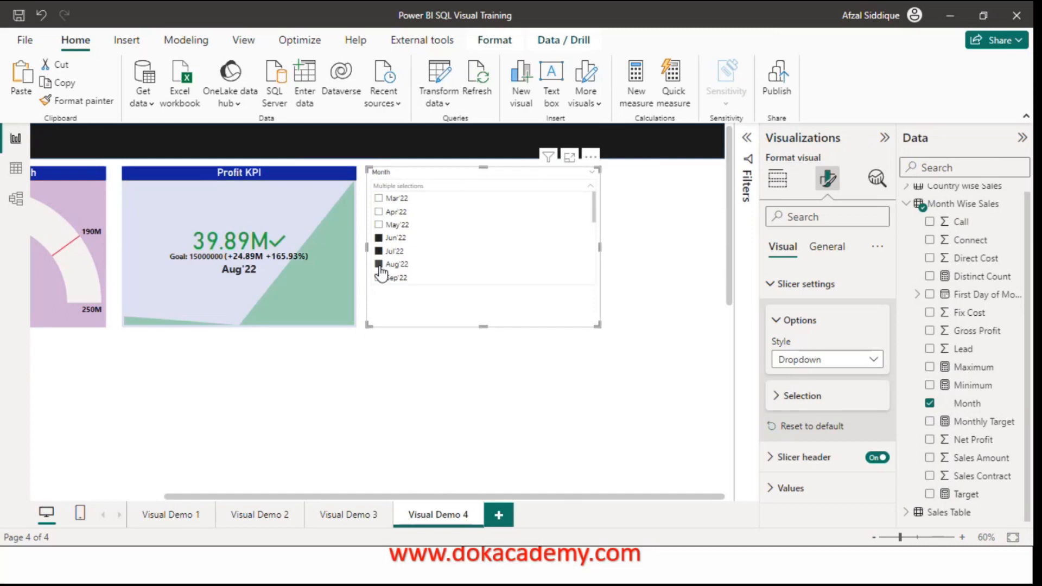
pyautogui.click(385, 359)
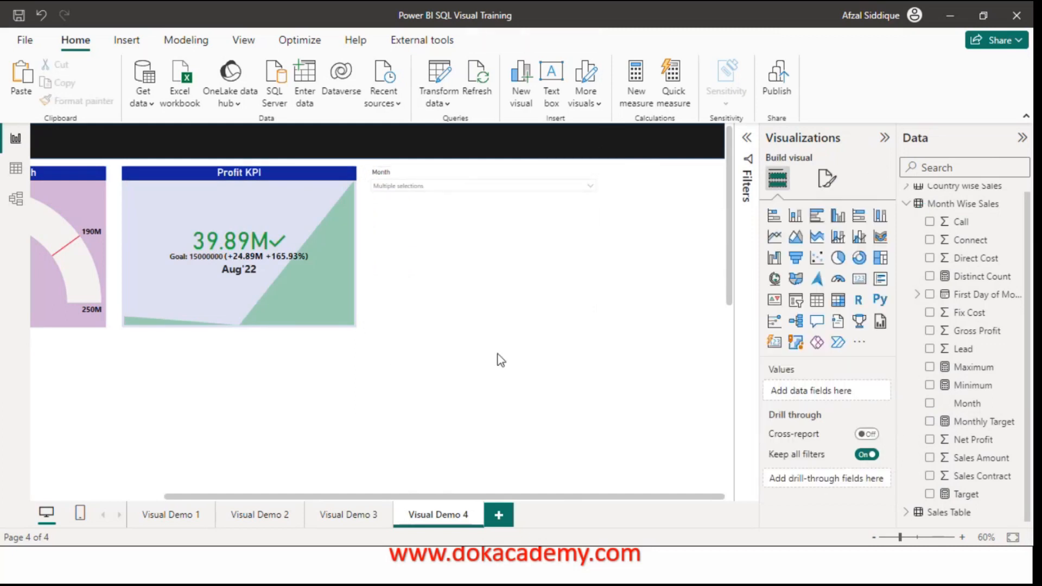
# Step: Turn off the slicer header of the Month slicer
pyautogui.click(396, 210)
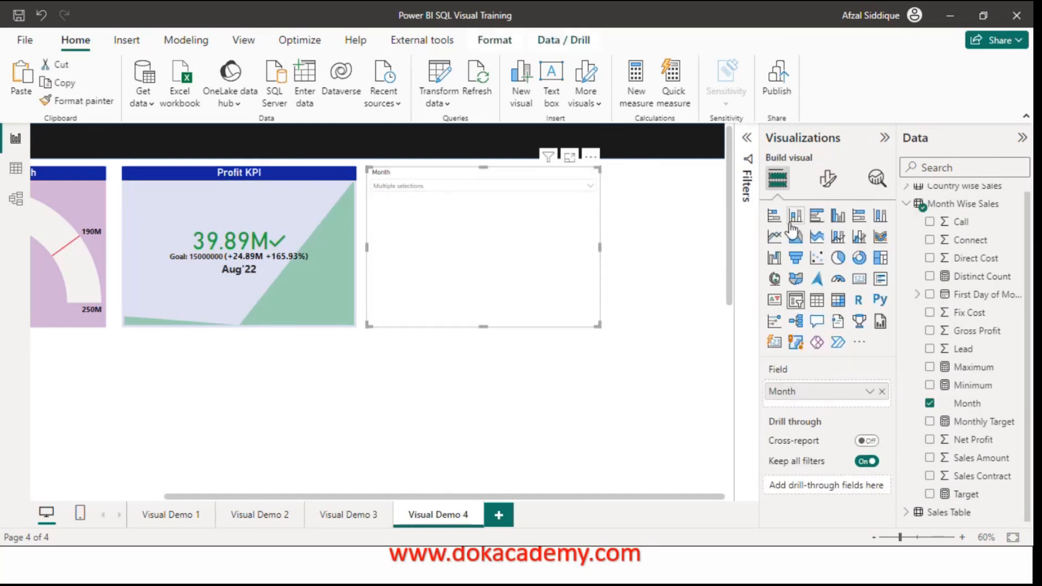
pyautogui.click(828, 179)
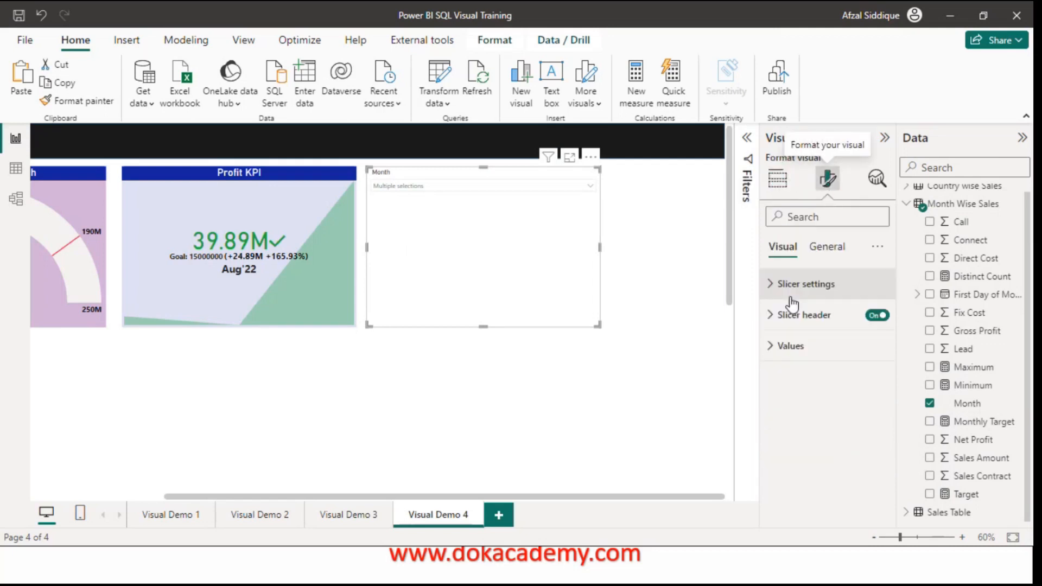
pyautogui.click(771, 318)
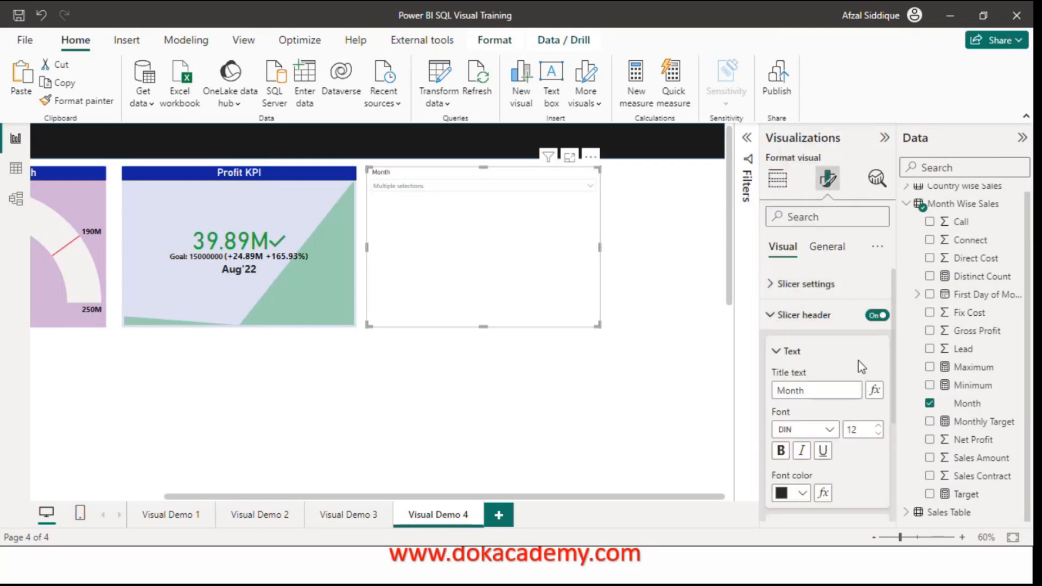
pyautogui.click(878, 315)
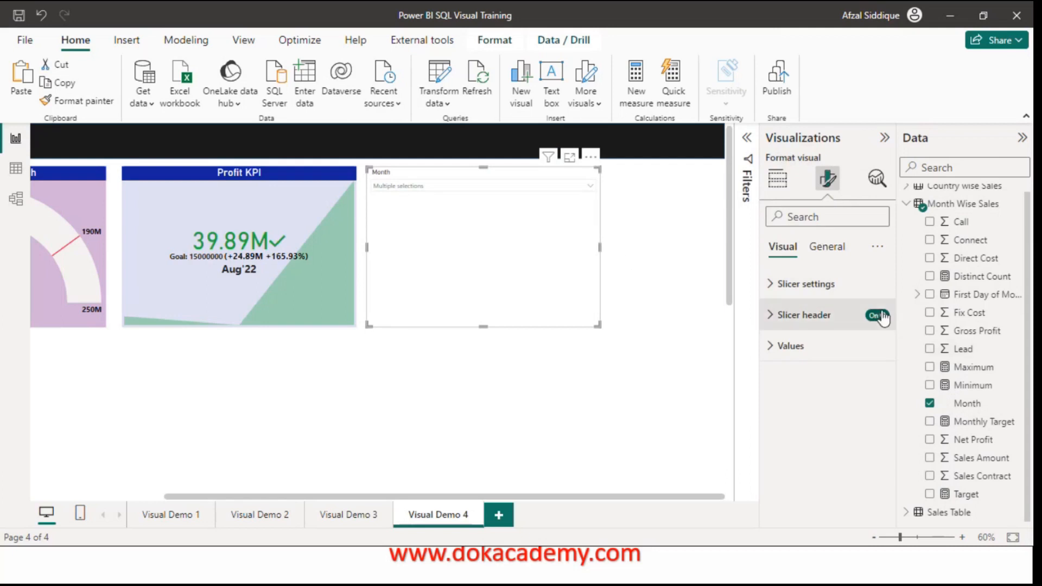
pyautogui.click(878, 315)
# Step: Change the Month slicer's style from Dropdown to Tile
pyautogui.click(785, 346)
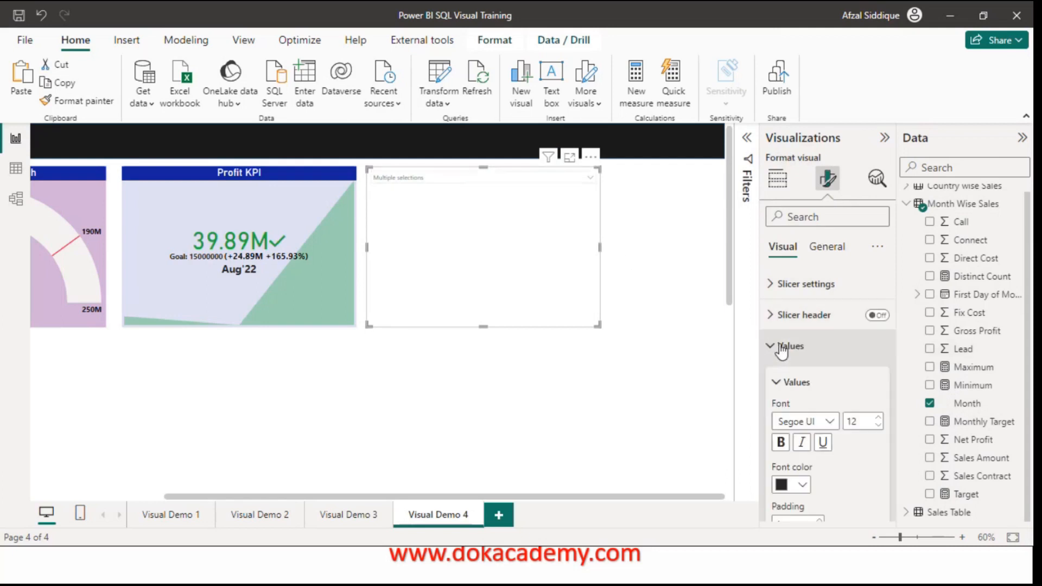
pyautogui.click(798, 284)
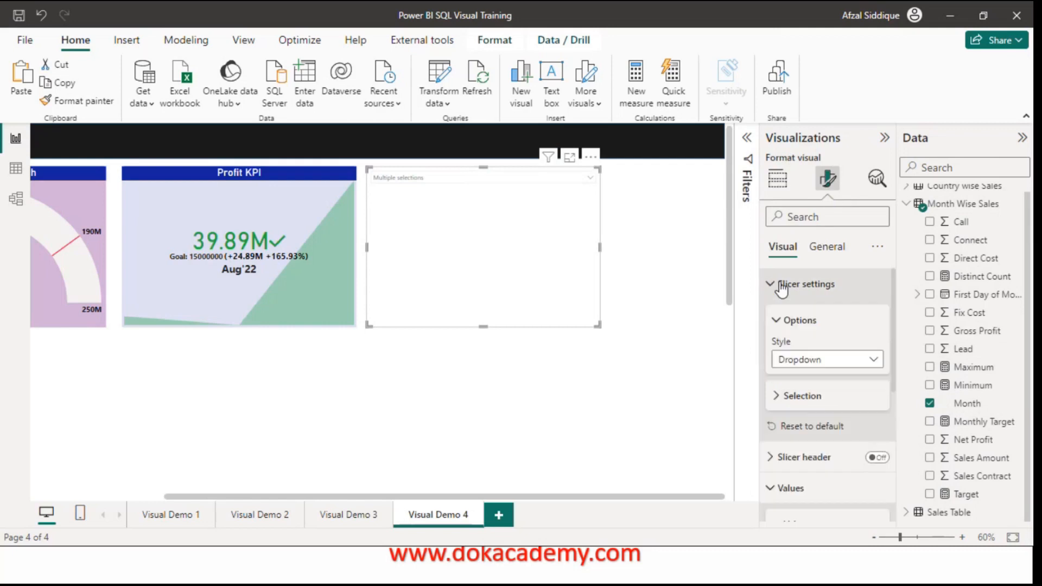
pyautogui.click(597, 247)
pyautogui.click(597, 247)
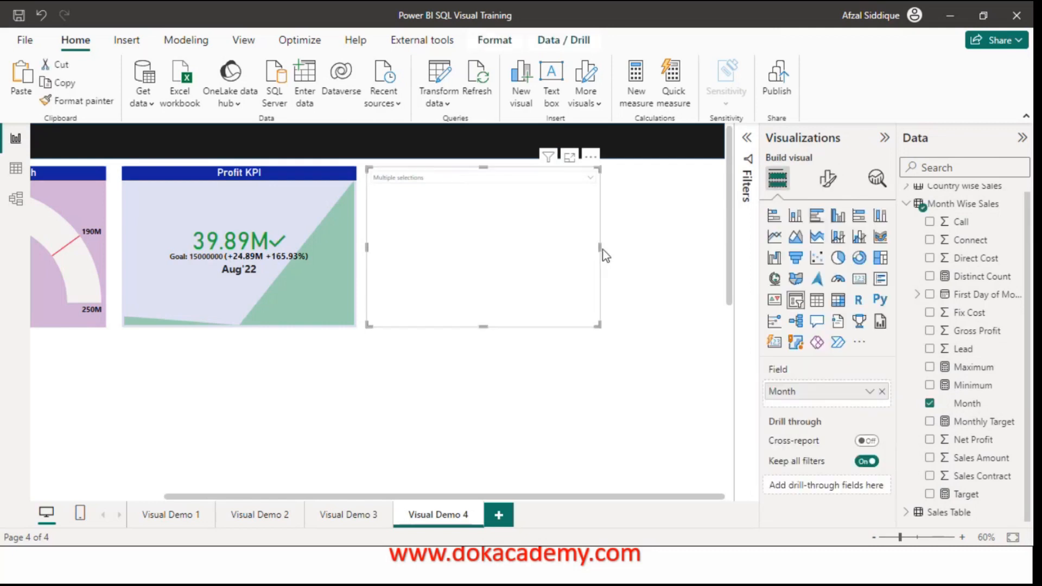
pyautogui.click(828, 178)
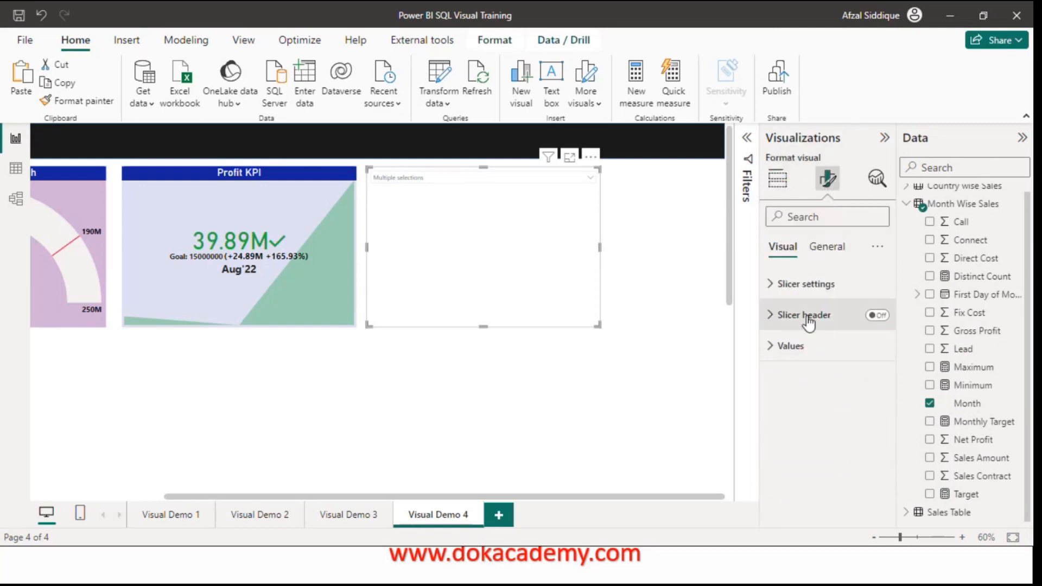
pyautogui.click(773, 285)
pyautogui.click(810, 363)
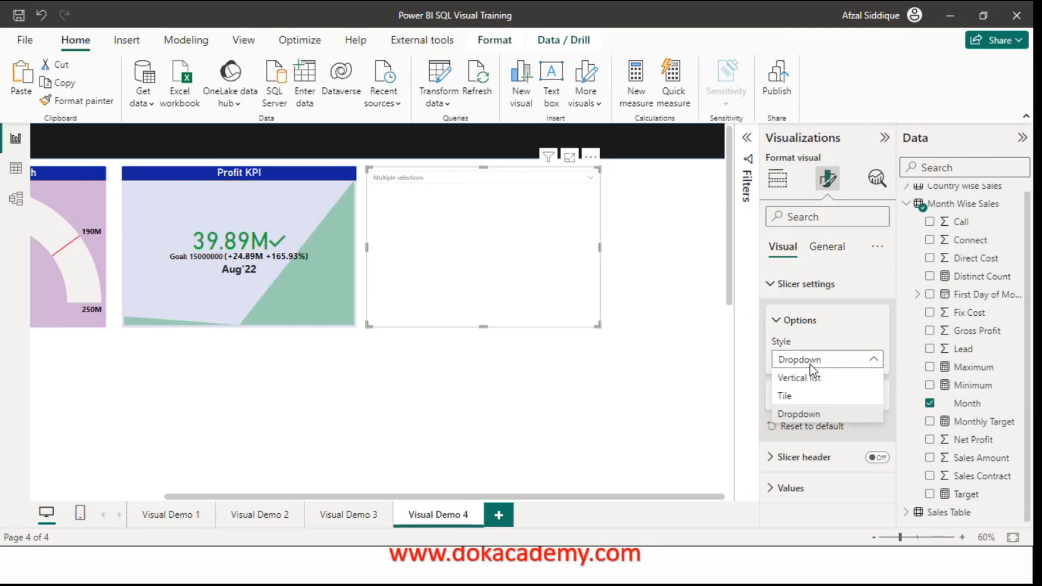
pyautogui.click(790, 397)
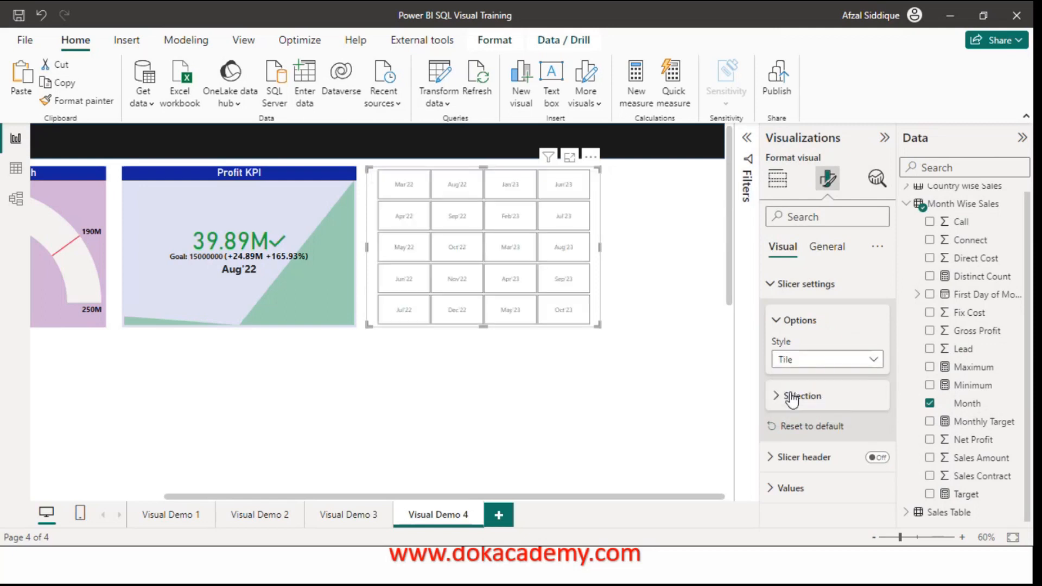
pyautogui.click(775, 320)
pyautogui.click(775, 293)
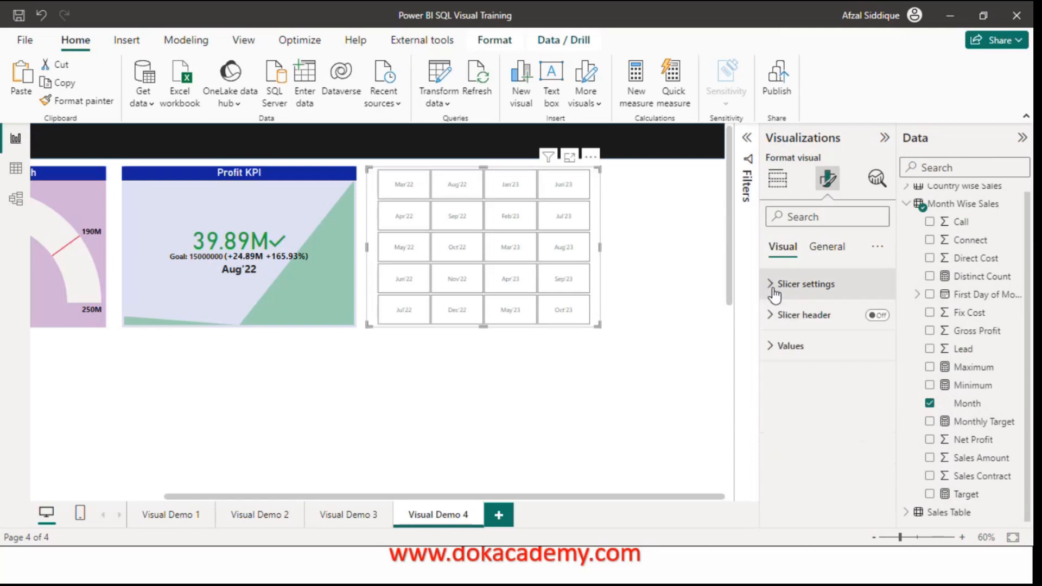
# Step: Format the month values in the slicer tiles as black, bold text at size 14
pyautogui.click(770, 345)
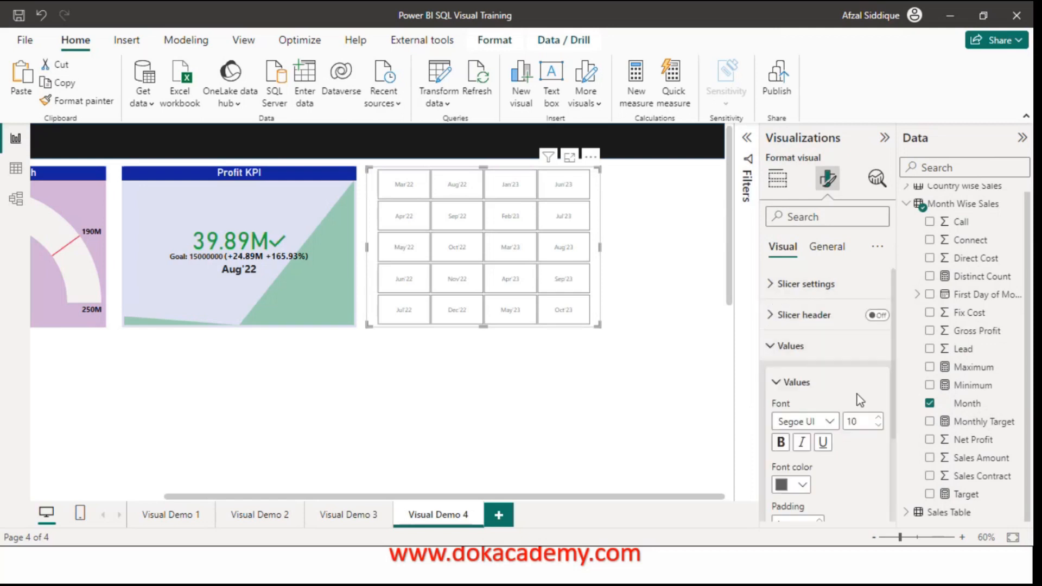
pyautogui.scroll(-3, 885, 389)
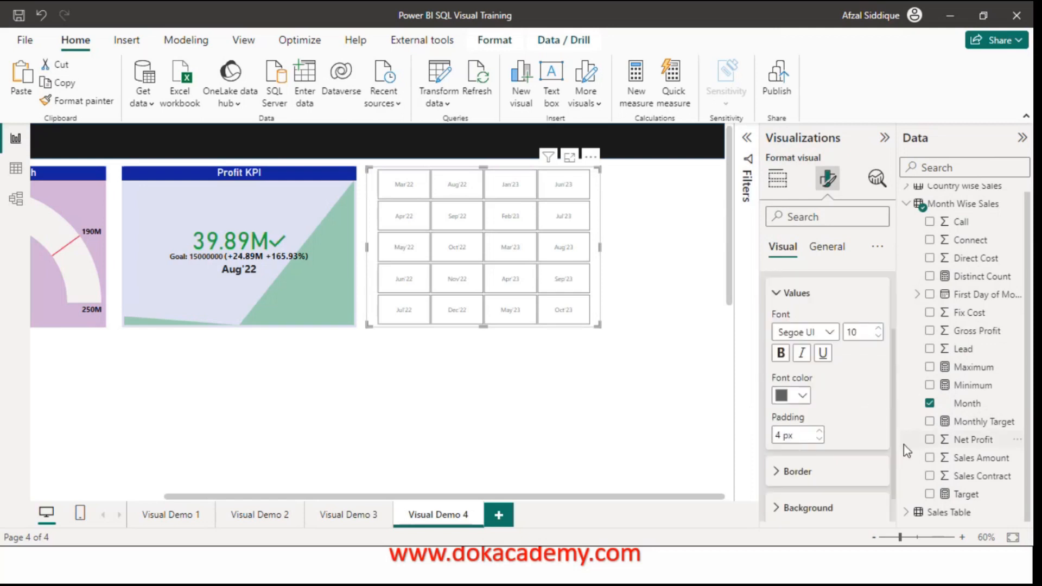
pyautogui.click(784, 386)
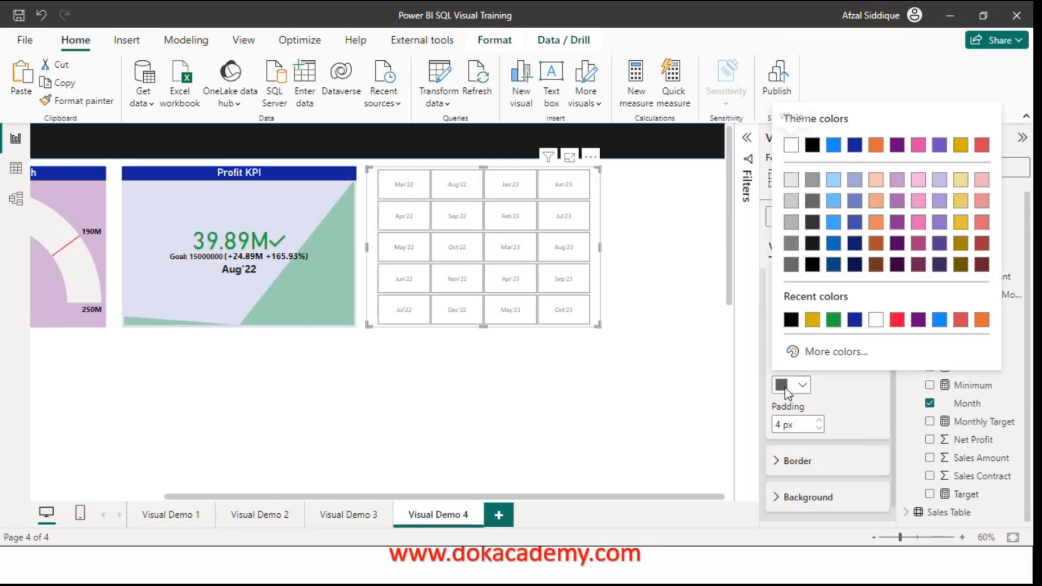
pyautogui.click(790, 320)
pyautogui.click(781, 342)
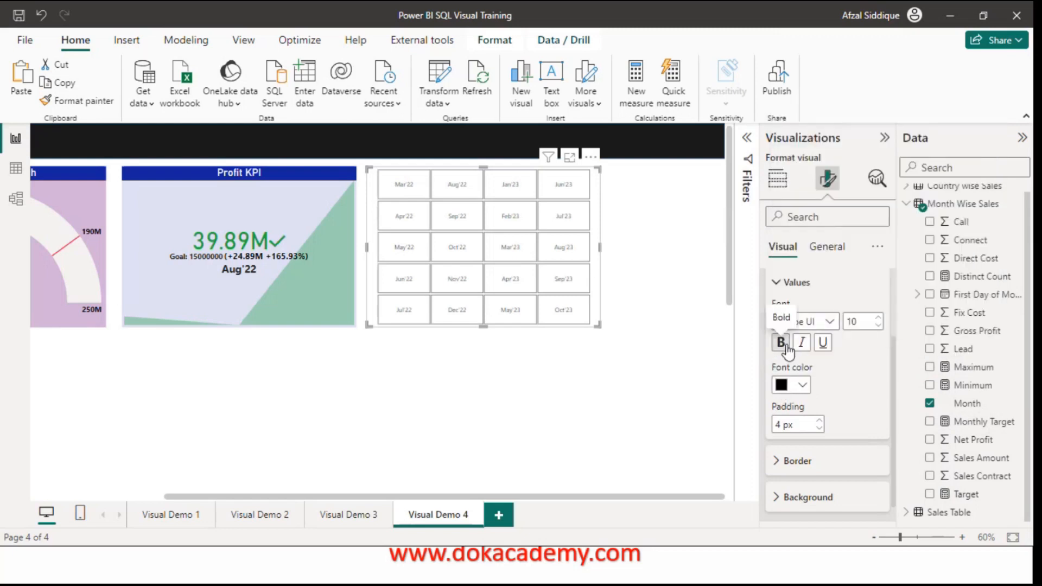
pyautogui.click(879, 319)
pyautogui.click(879, 318)
pyautogui.click(879, 319)
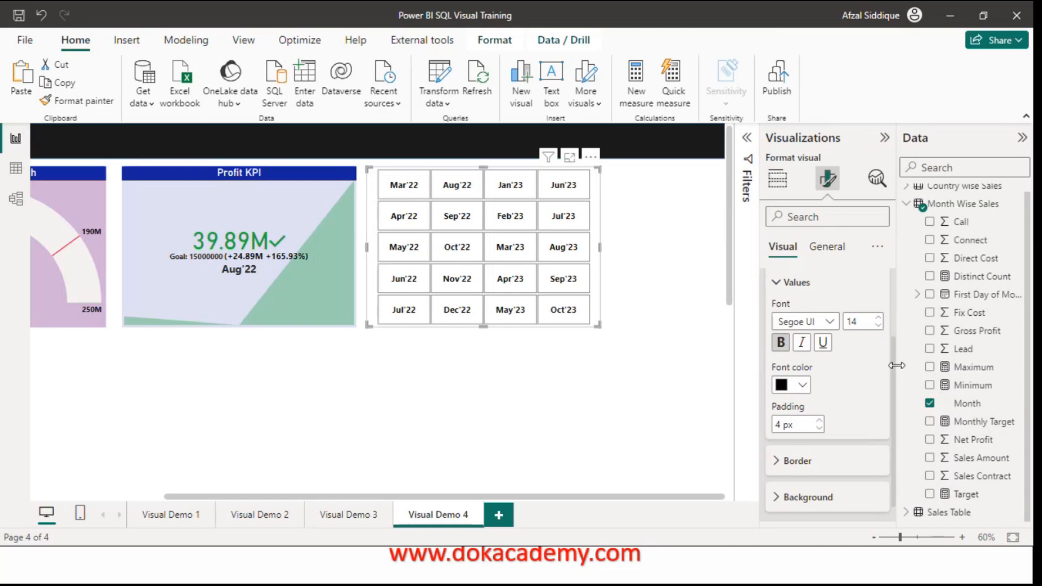
# Step: Fill the background of the month tiles with light blue
pyautogui.scroll(2, 895, 348)
pyautogui.scroll(-3, 897, 346)
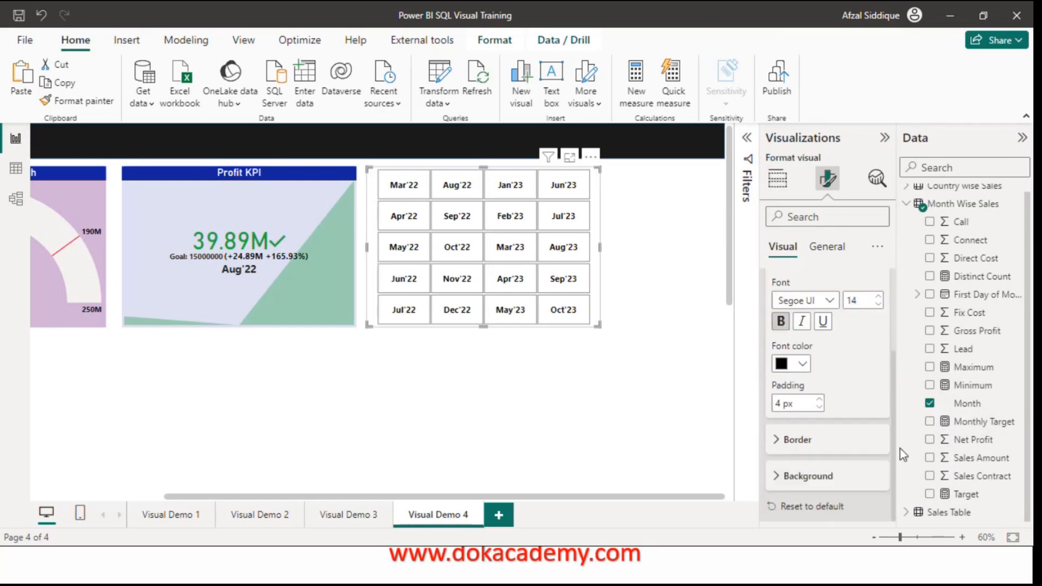
pyautogui.click(775, 440)
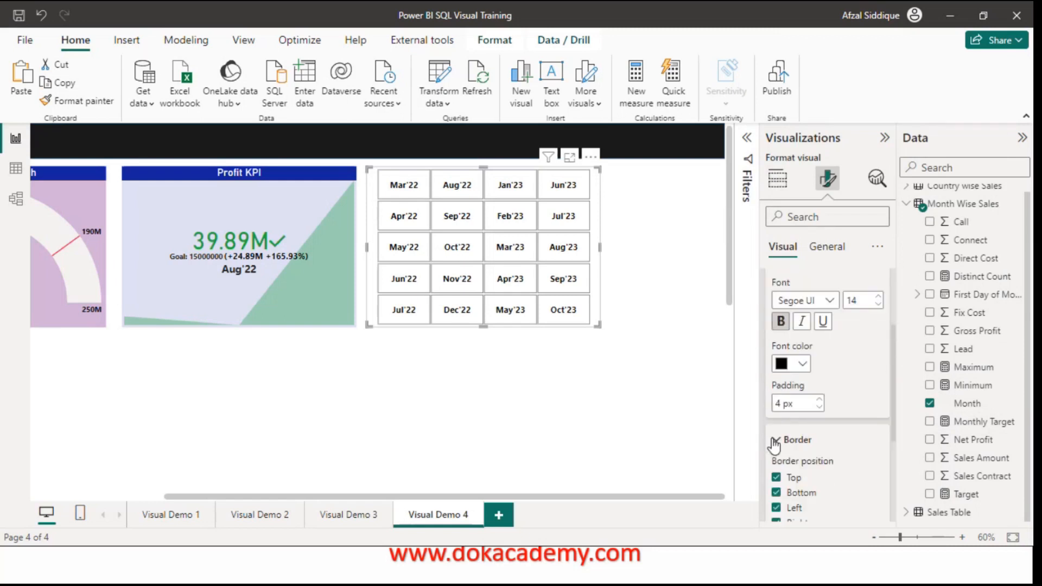
pyautogui.click(775, 441)
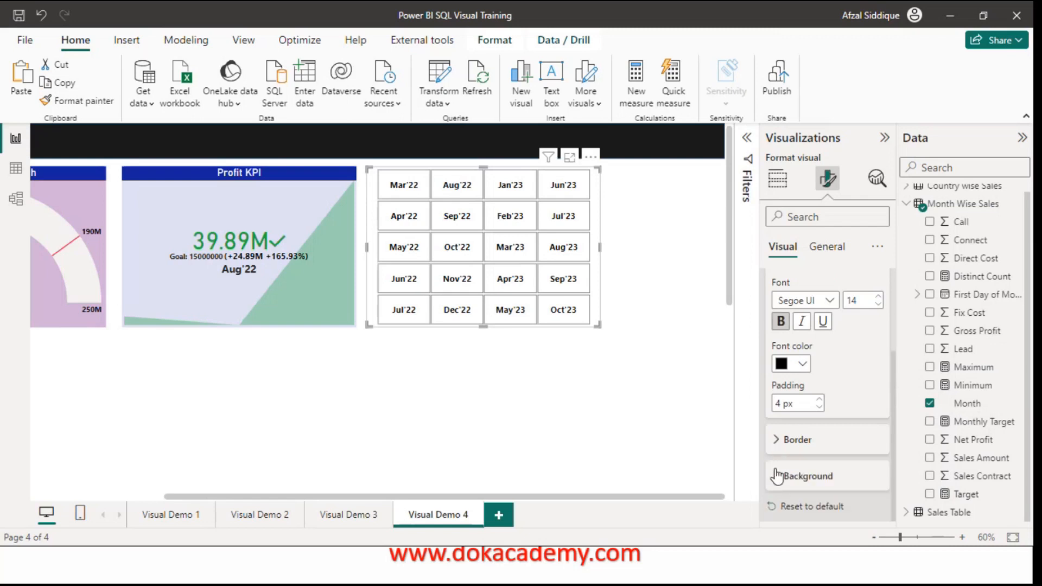
pyautogui.click(777, 476)
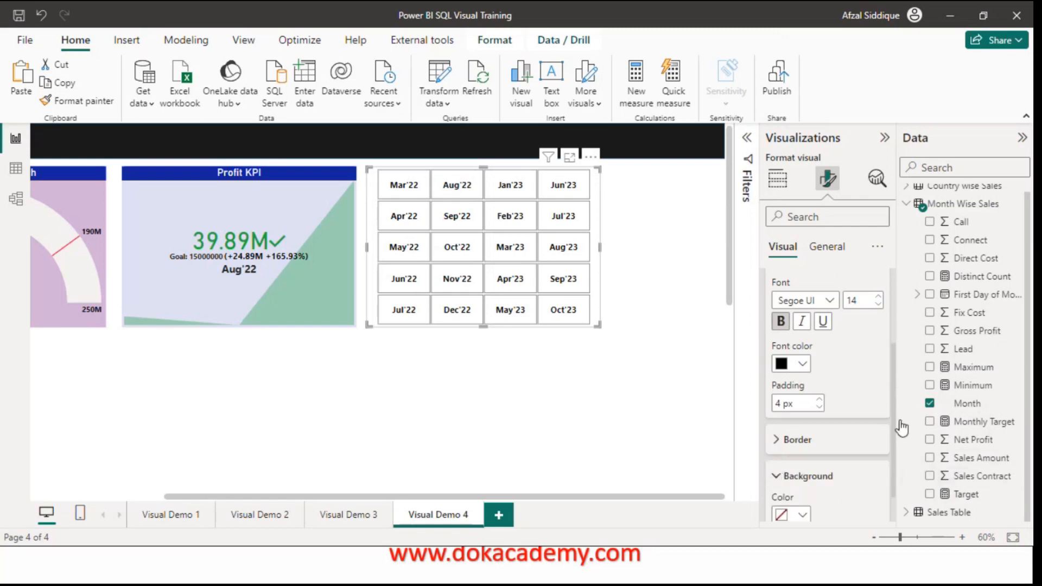
pyautogui.scroll(-2, 895, 453)
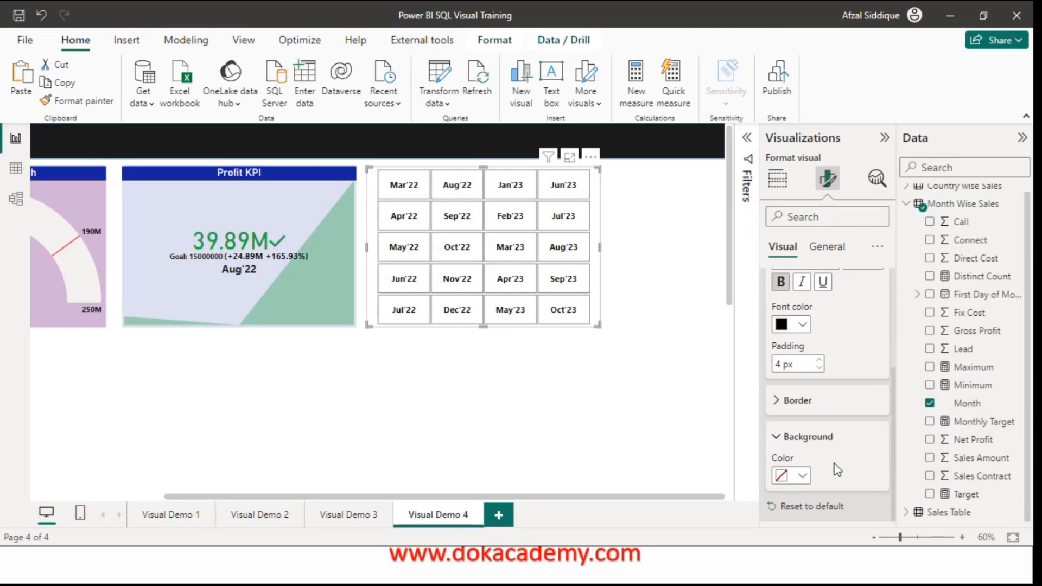
pyautogui.click(802, 476)
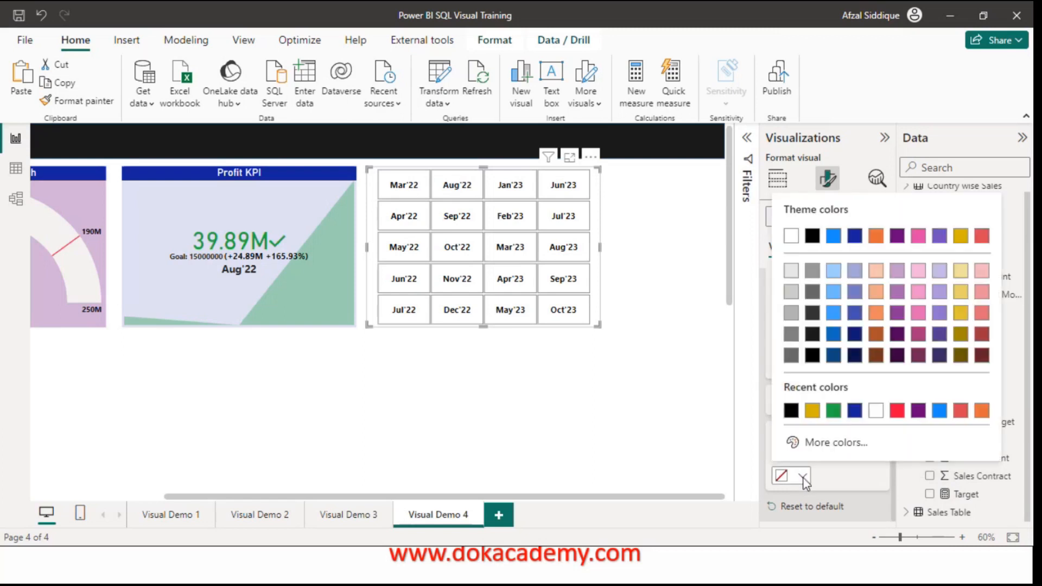
pyautogui.click(832, 296)
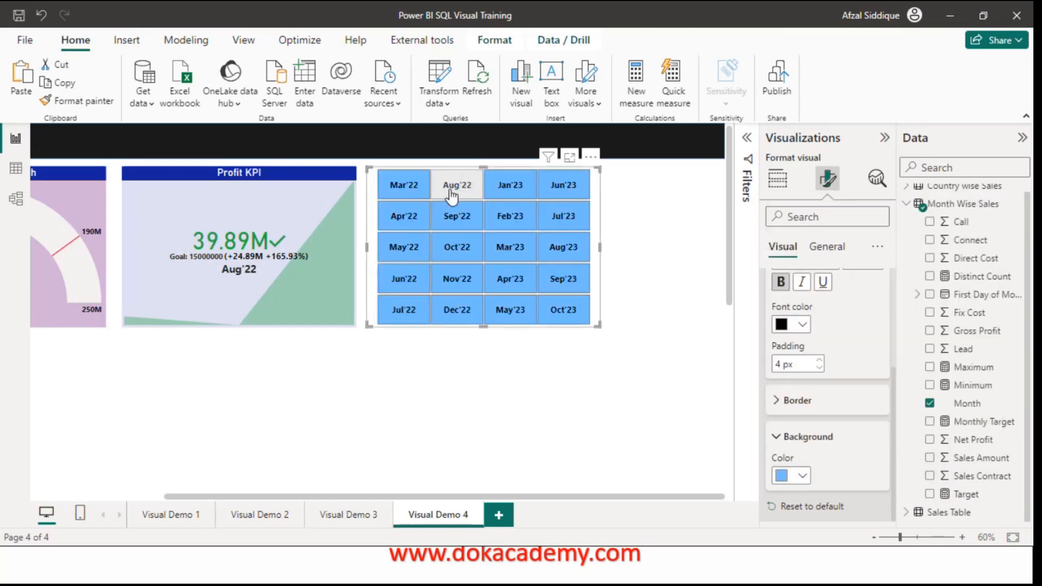
# Step: Test the blue month tiles by filtering the visuals to Sep'22, Oct'22, Dec'22 and Apr'23 in turn
pyautogui.click(457, 216)
pyautogui.click(456, 250)
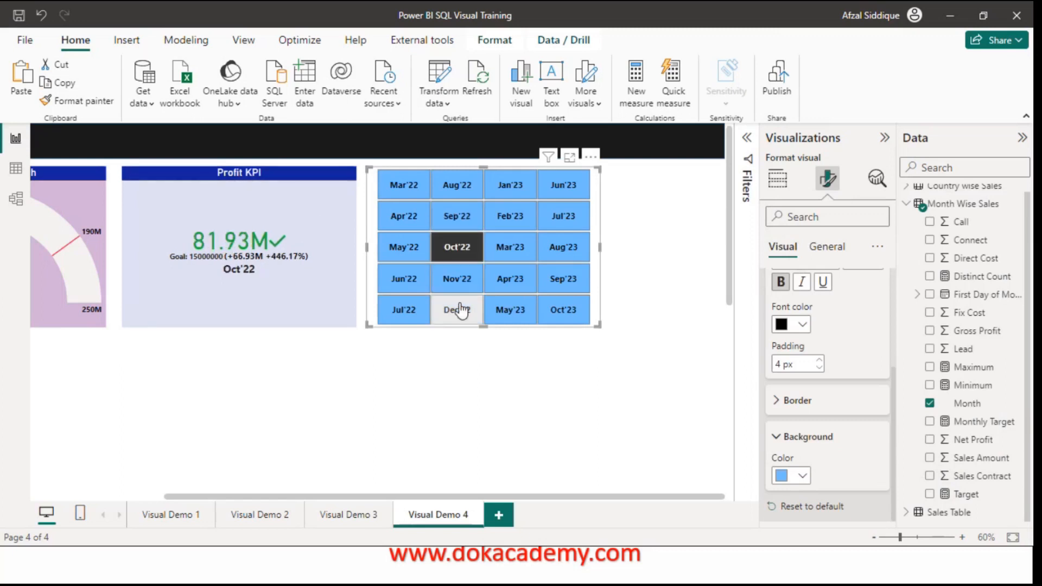
pyautogui.click(461, 311)
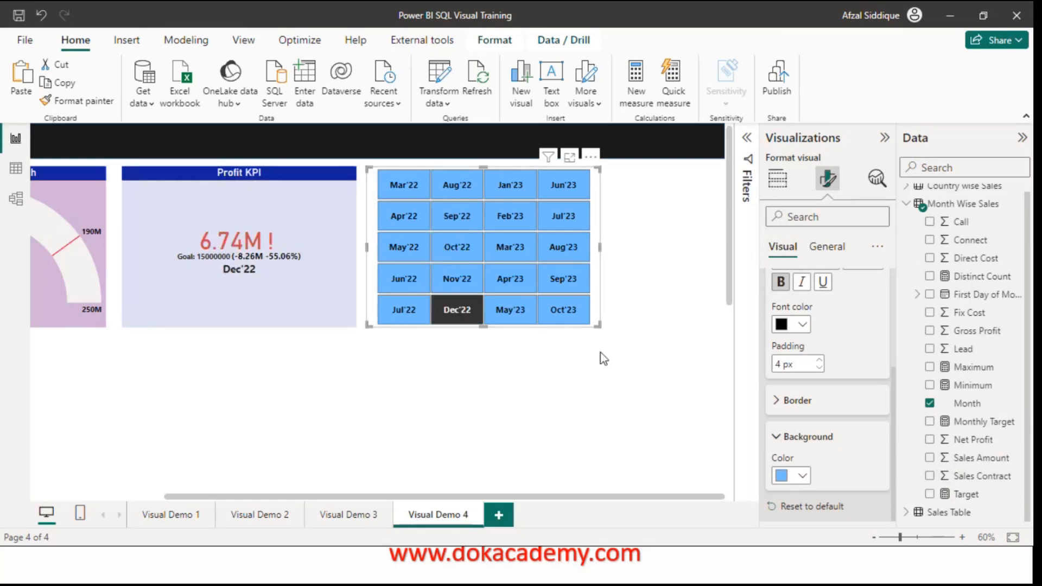
pyautogui.click(499, 293)
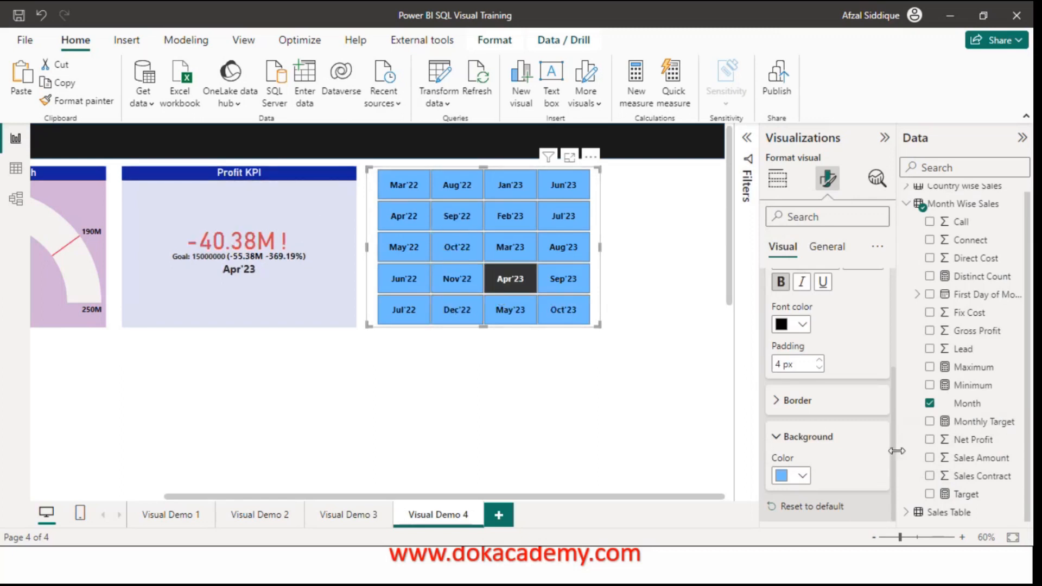
# Step: Set the Month slicer's overall background color to dark blue and make the slicer very slightly narrower
pyautogui.scroll(3, 888, 399)
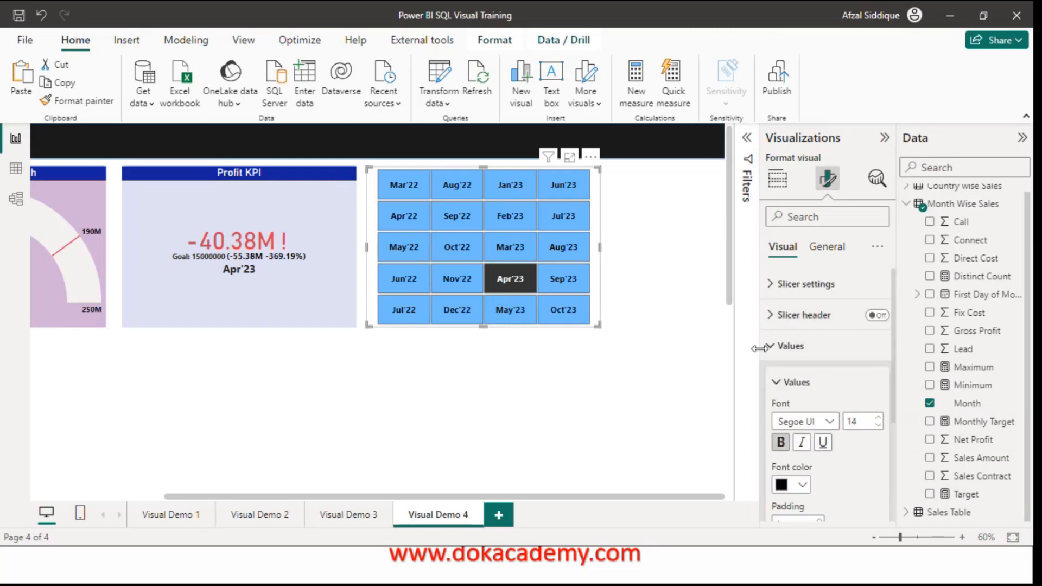
pyautogui.click(819, 255)
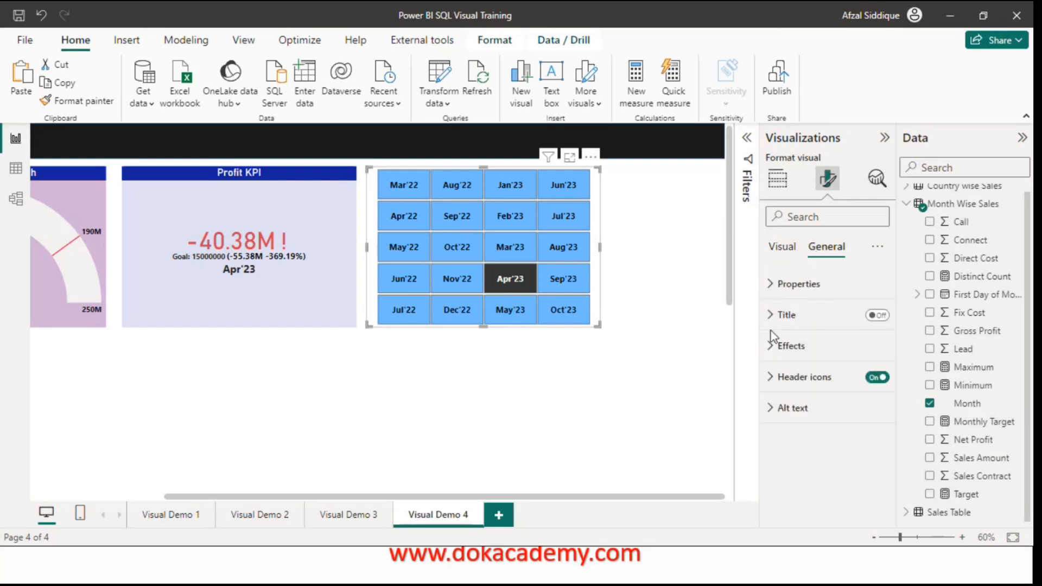
pyautogui.click(776, 346)
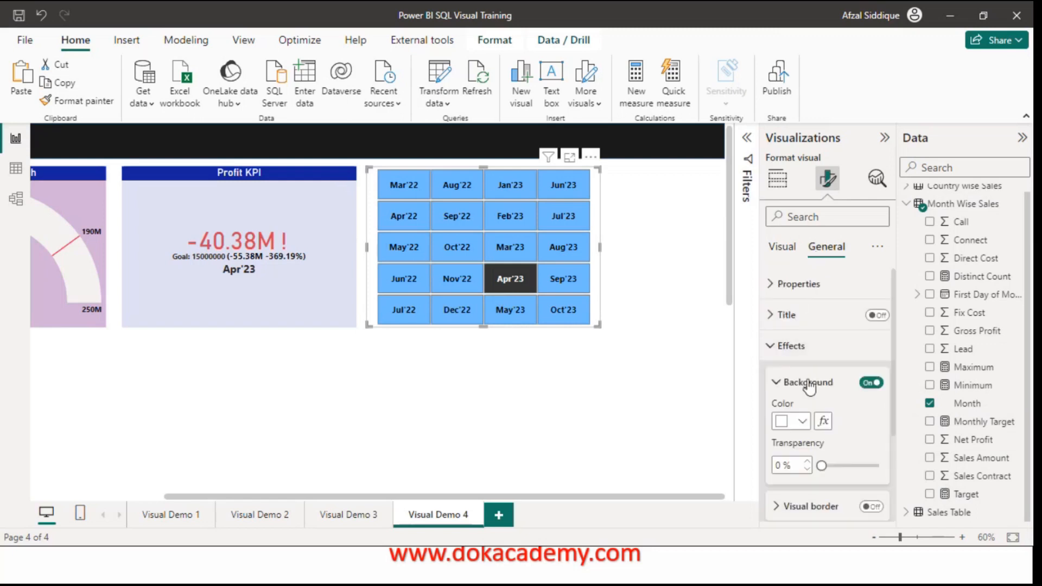
pyautogui.click(802, 423)
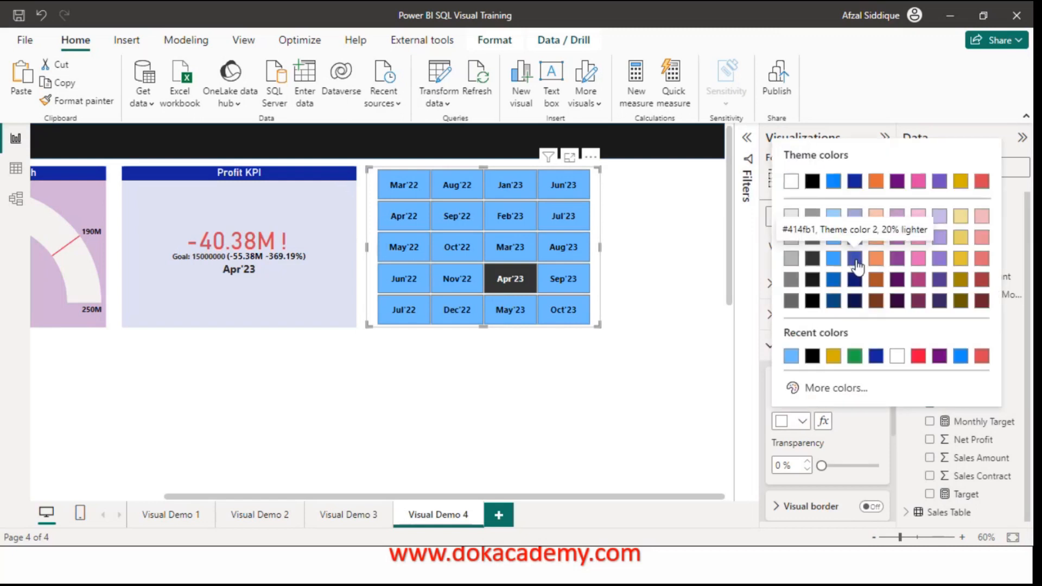
pyautogui.click(876, 357)
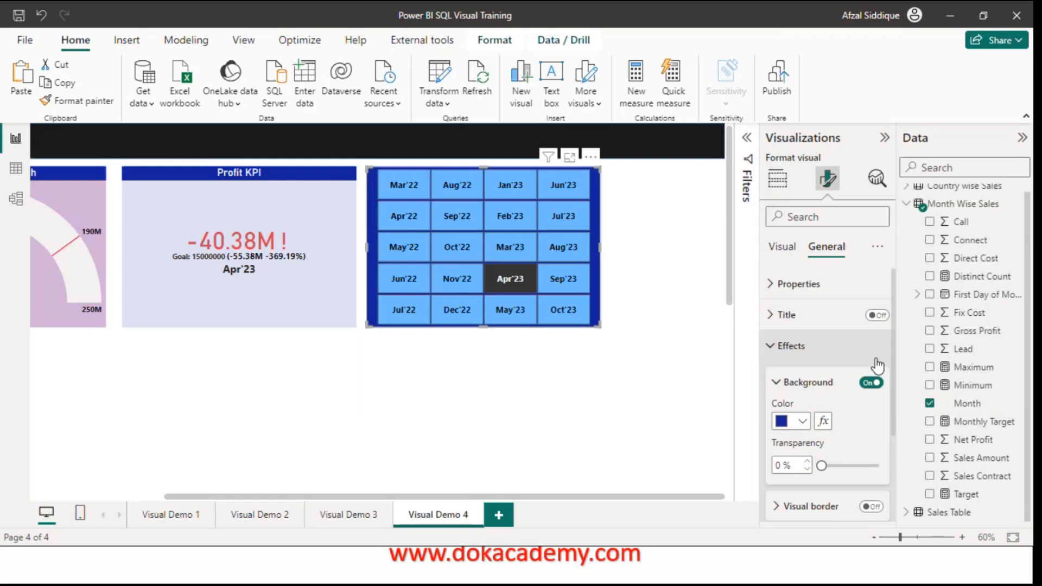
pyautogui.moveTo(600, 249)
pyautogui.mouseDown()
pyautogui.moveTo(592, 252)
pyautogui.moveTo(601, 255)
pyautogui.mouseUp()
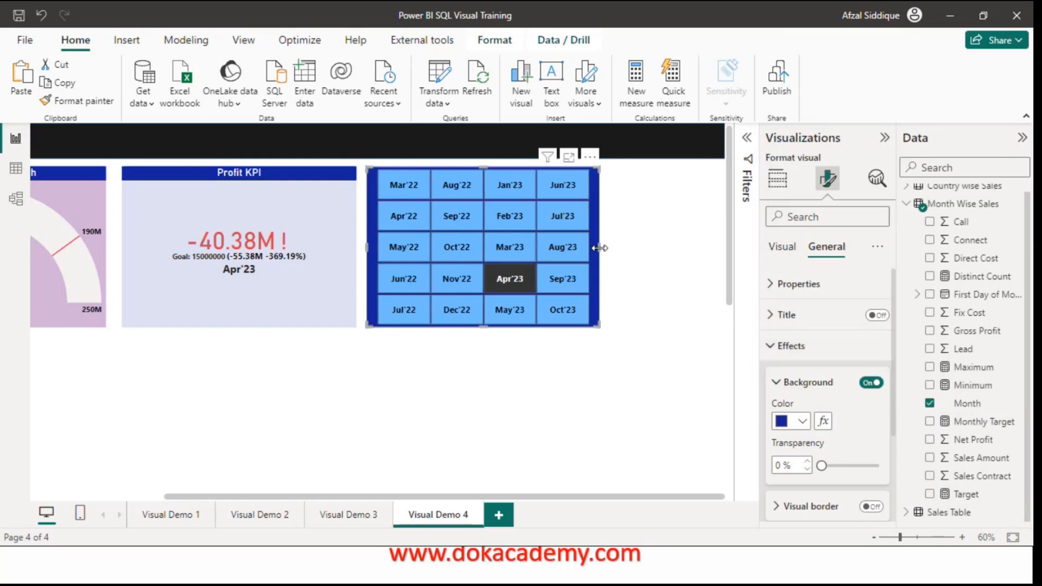
# Step: Add Sep'22 and Mar'23 to the Apr'23 selection in the Month slicer and turn on its single-select setting
pyautogui.click(466, 237)
pyautogui.click(512, 254)
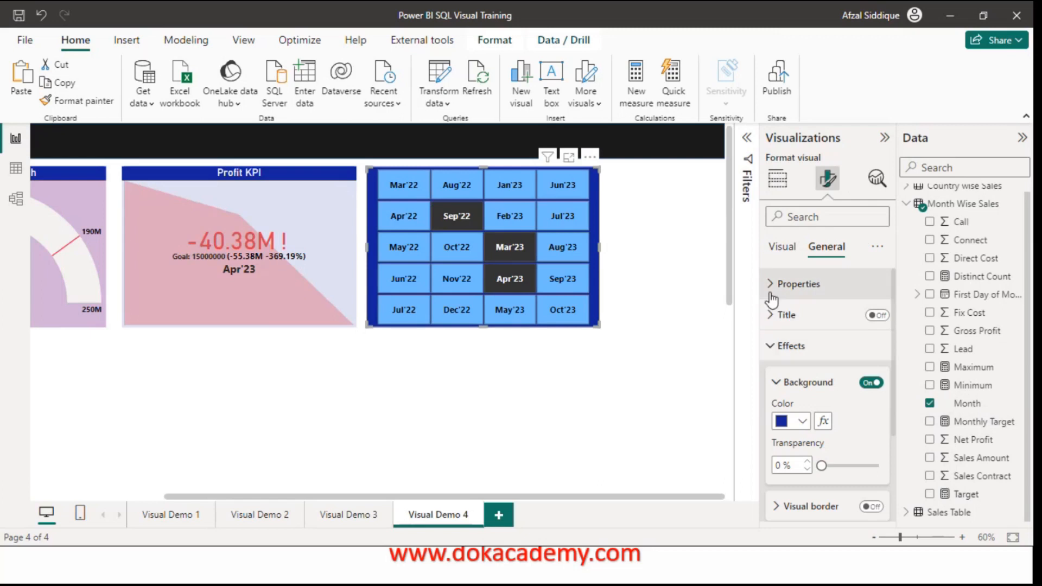
pyautogui.click(781, 253)
pyautogui.click(776, 315)
pyautogui.click(776, 316)
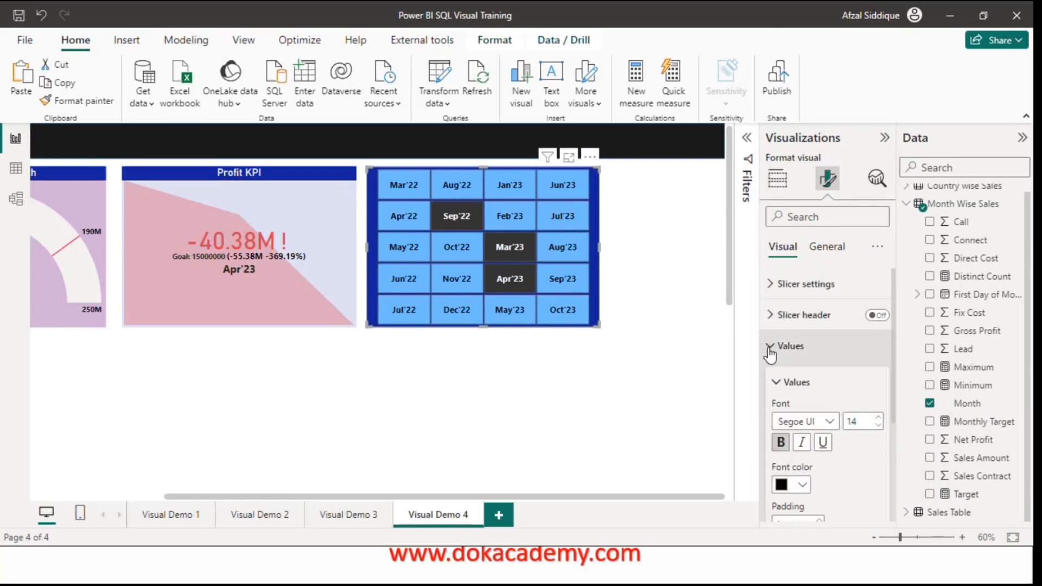
pyautogui.click(774, 285)
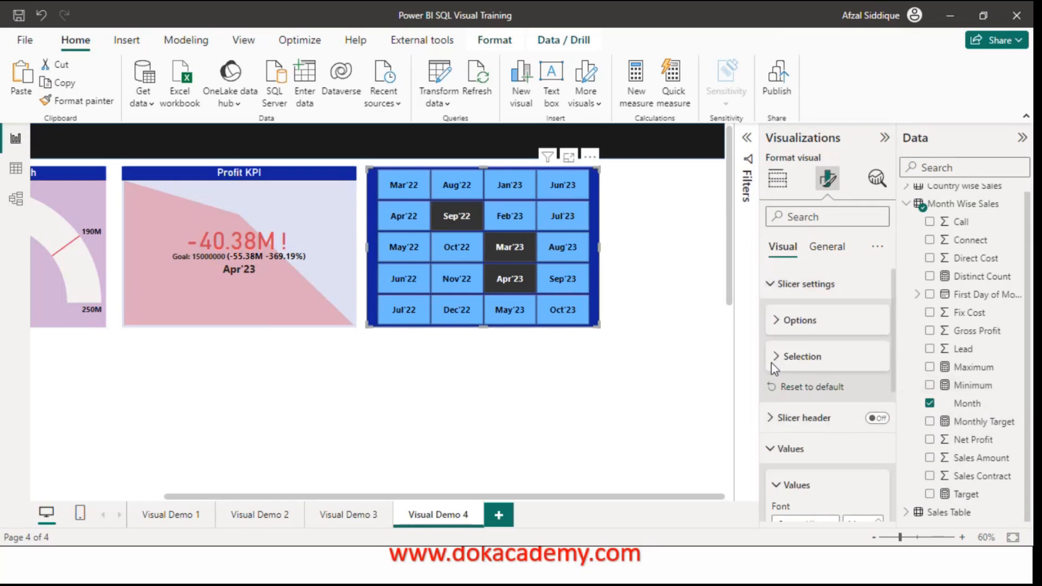
pyautogui.click(779, 335)
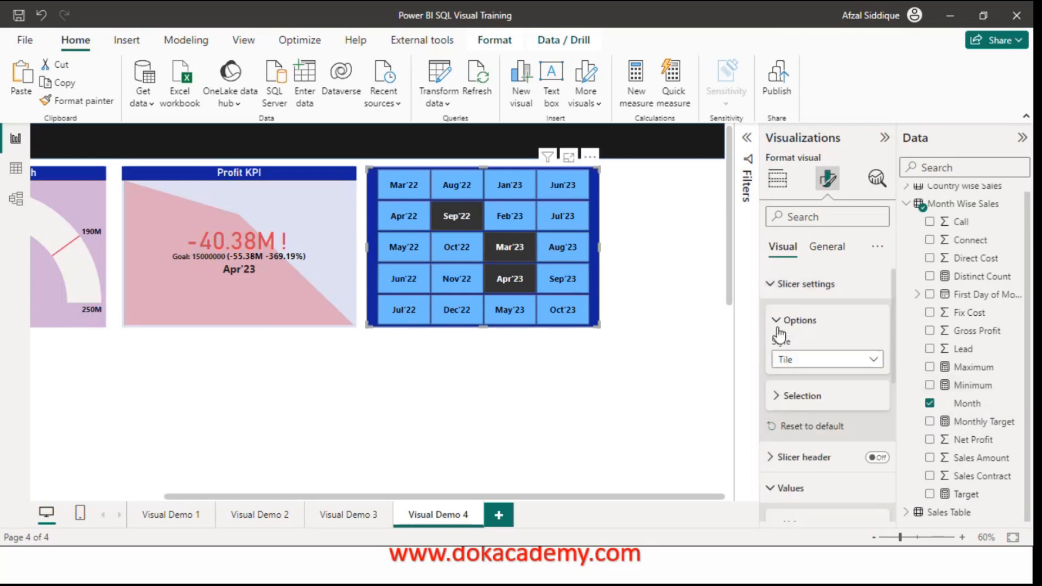
pyautogui.click(779, 326)
pyautogui.click(780, 356)
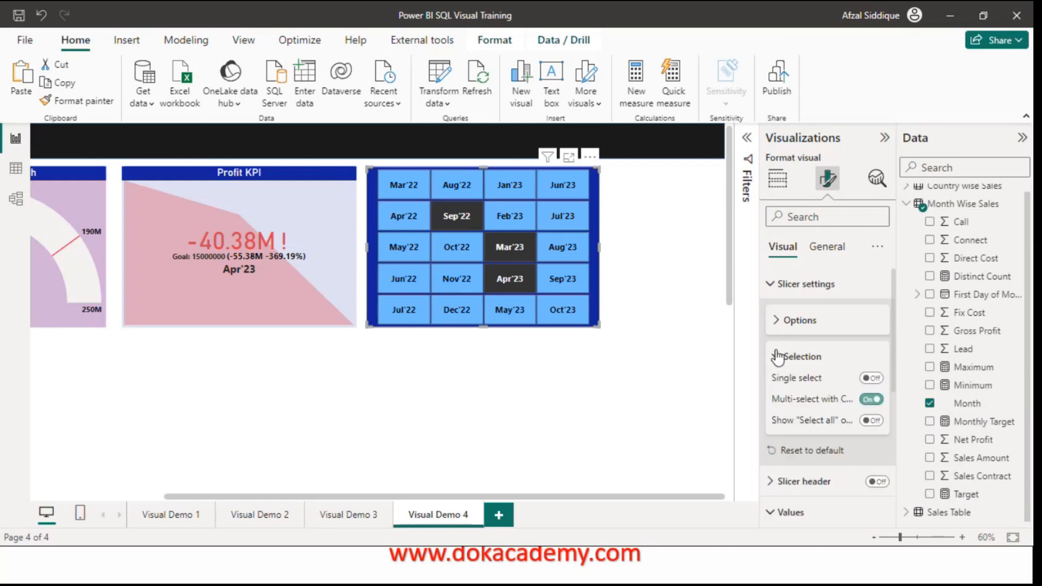
pyautogui.click(870, 378)
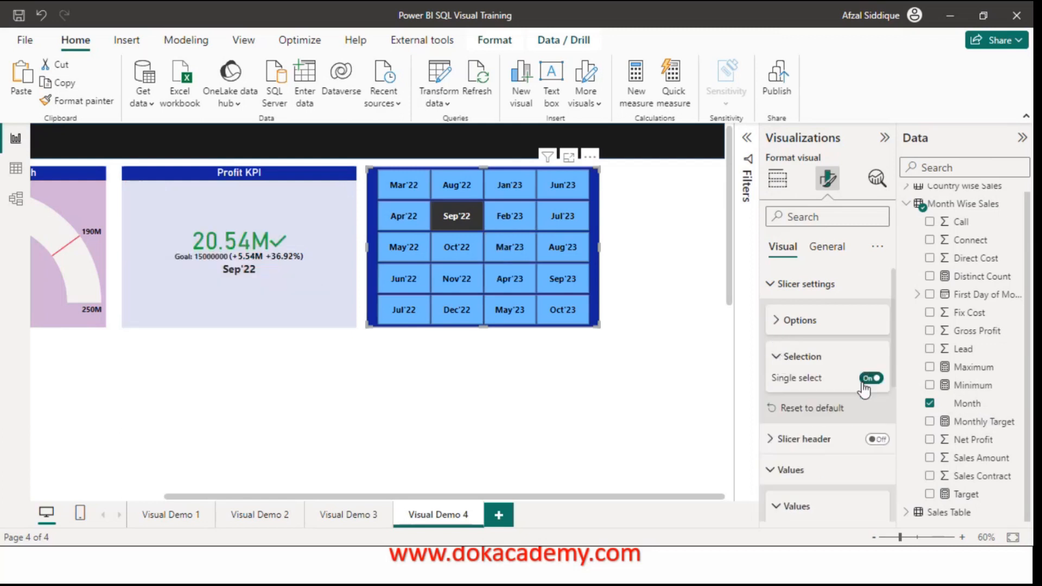
# Step: Test single selection by filtering the visuals to Feb'23, Mar'23, Oct'22 and Nov'22 in turn
pyautogui.click(510, 215)
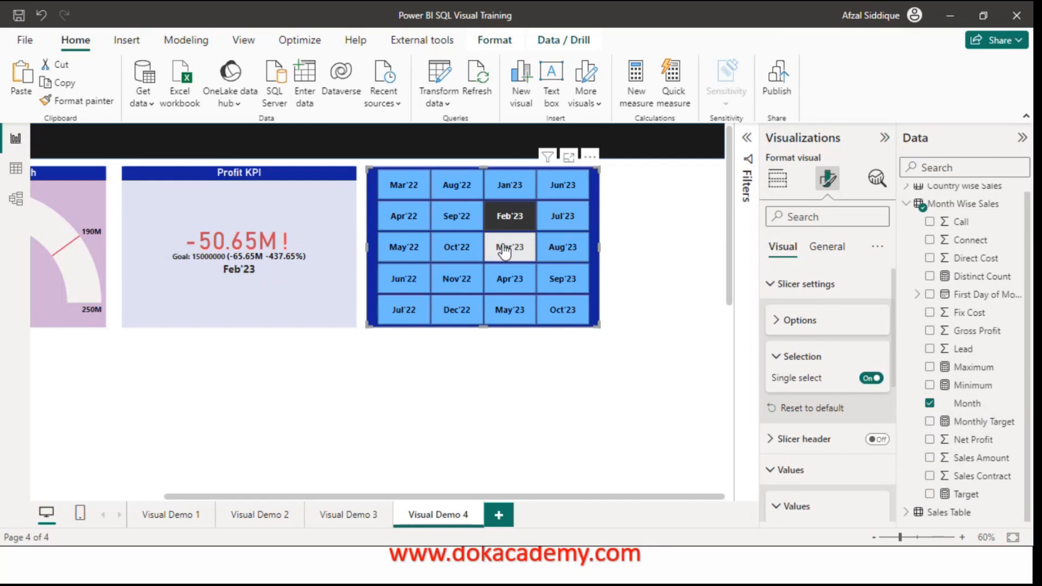
pyautogui.click(510, 247)
pyautogui.click(465, 250)
pyautogui.click(478, 282)
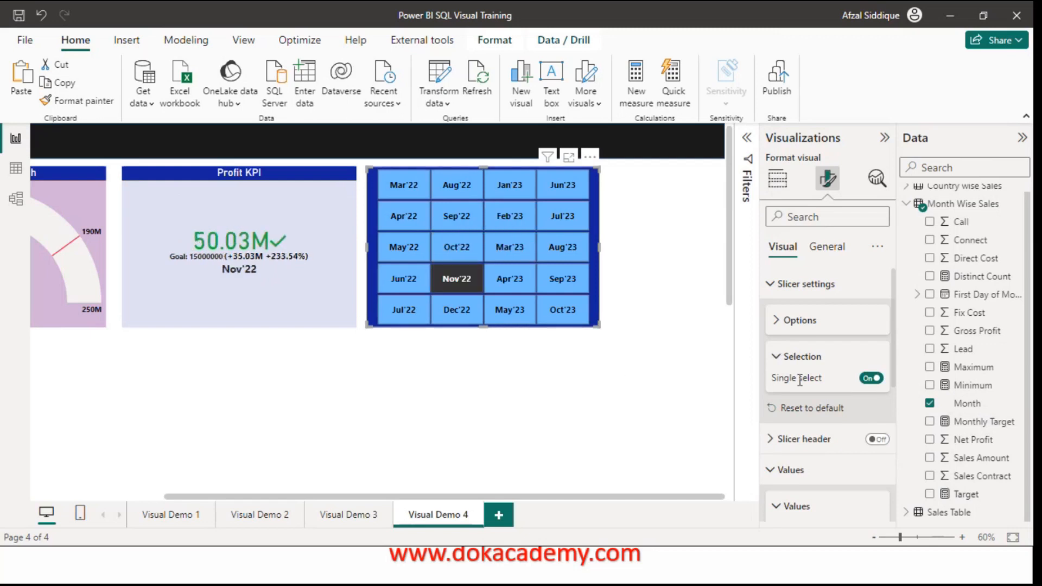
# Step: Turn off single select, enable the "Select all" option in the Month slicer, and use it to select every month
pyautogui.click(872, 379)
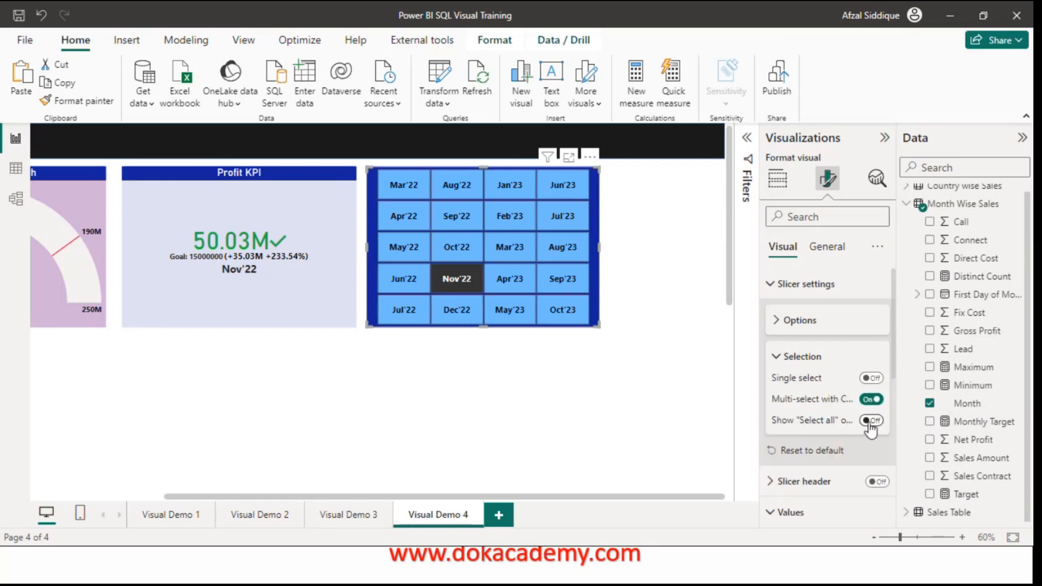
pyautogui.click(870, 421)
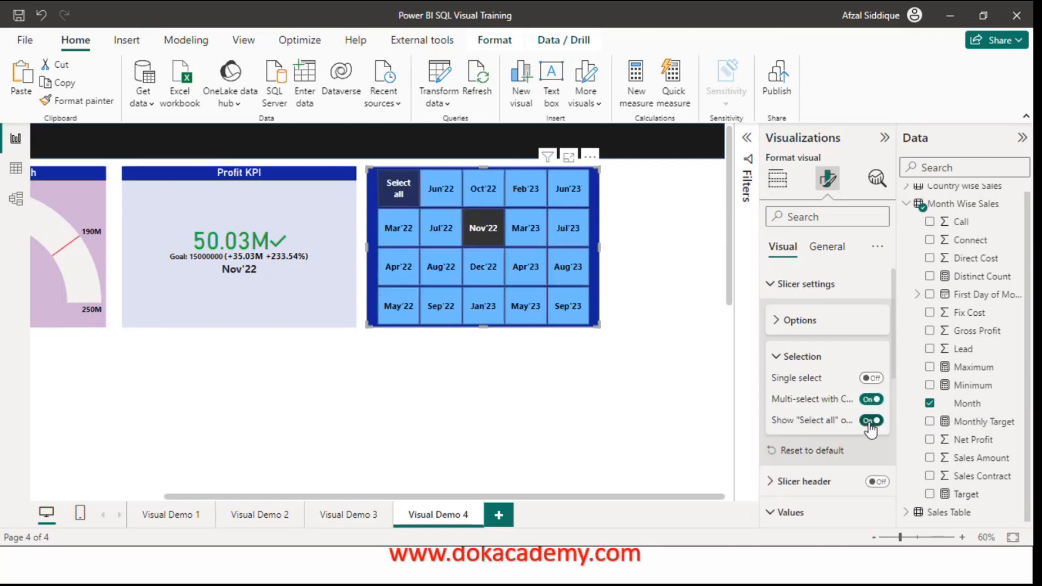
pyautogui.click(395, 193)
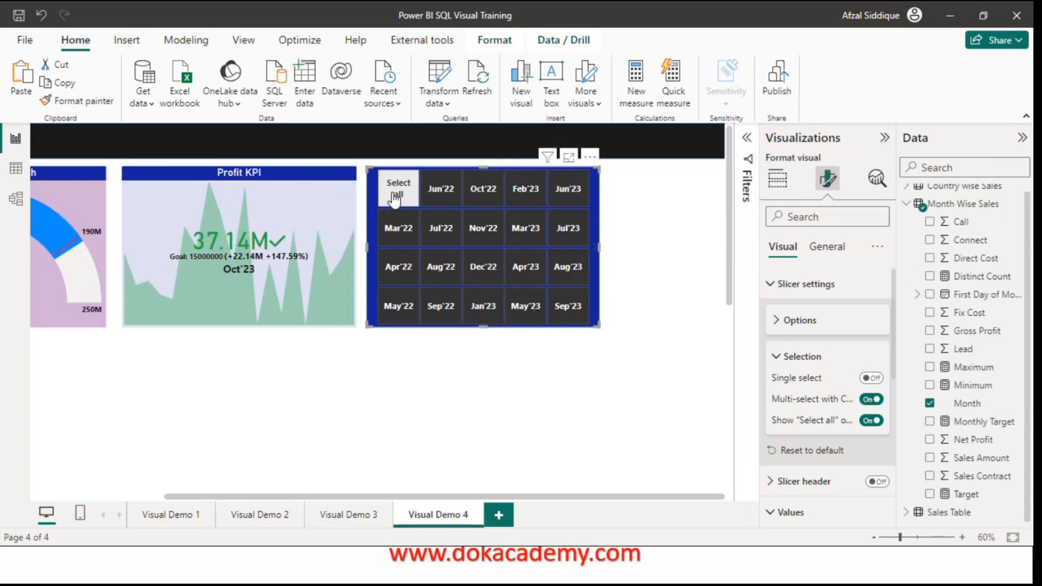